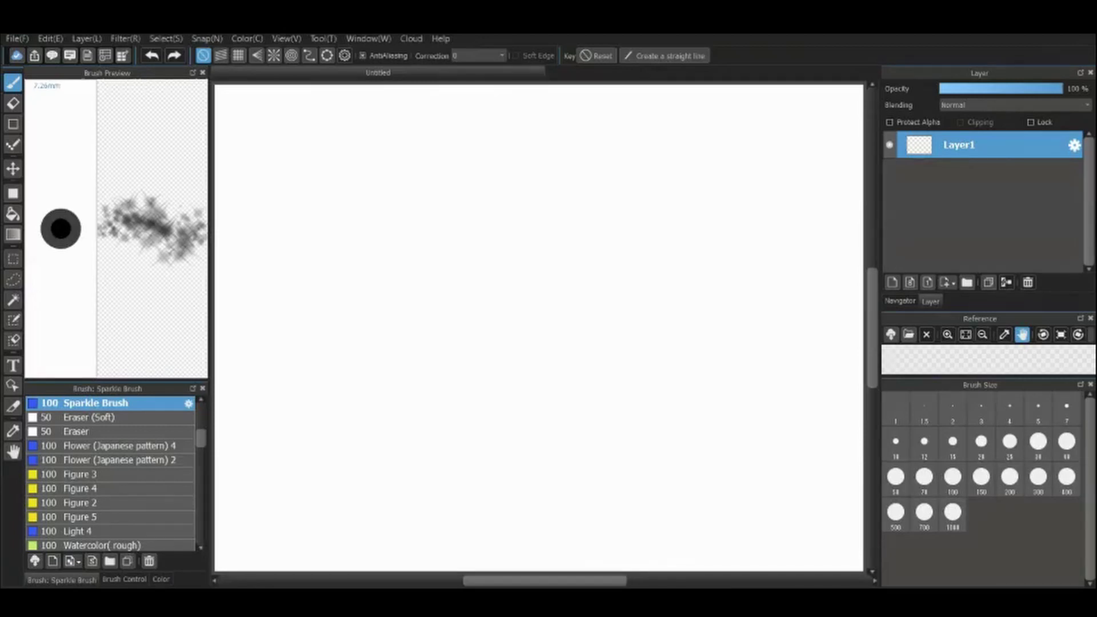
- Start a new image and set its background type to Color
key("alt+f")
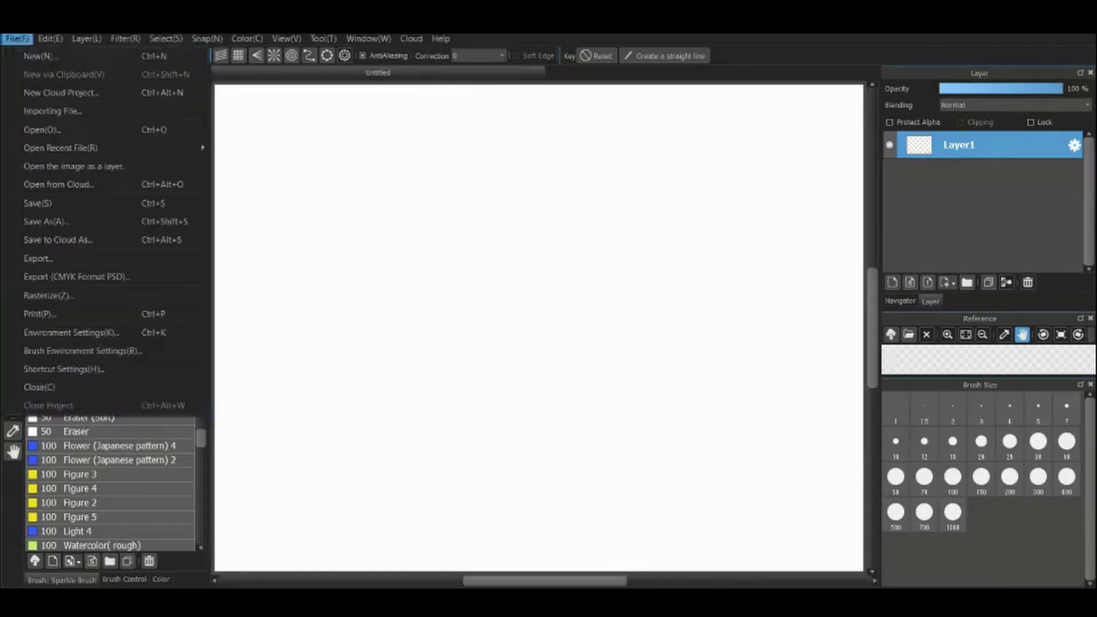
key("n")
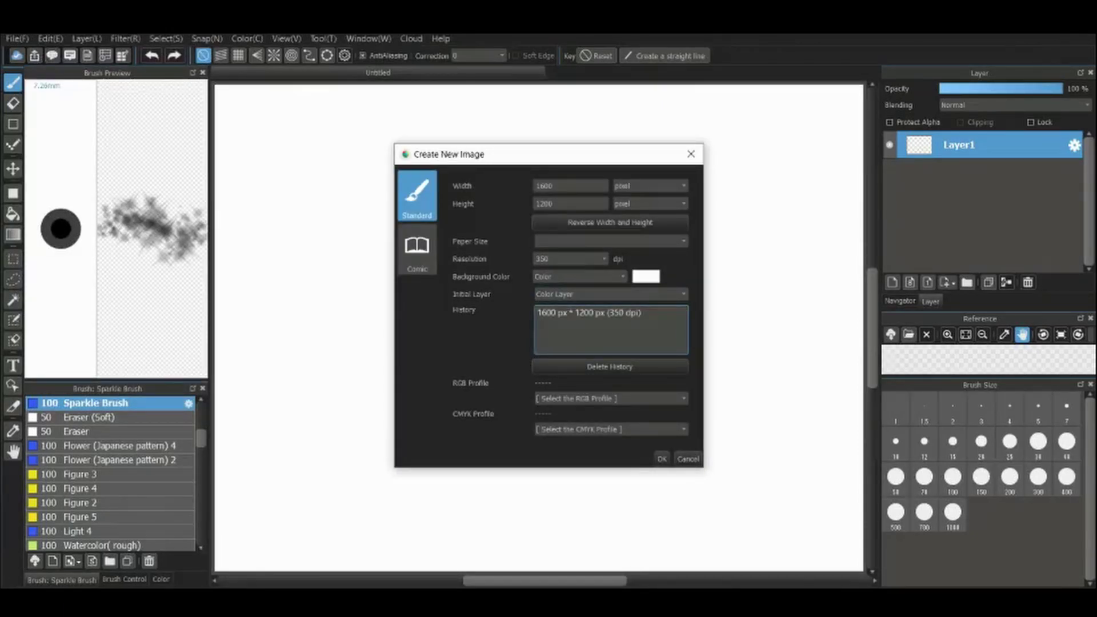
key("alt+Down")
key("Down")
key("Return")
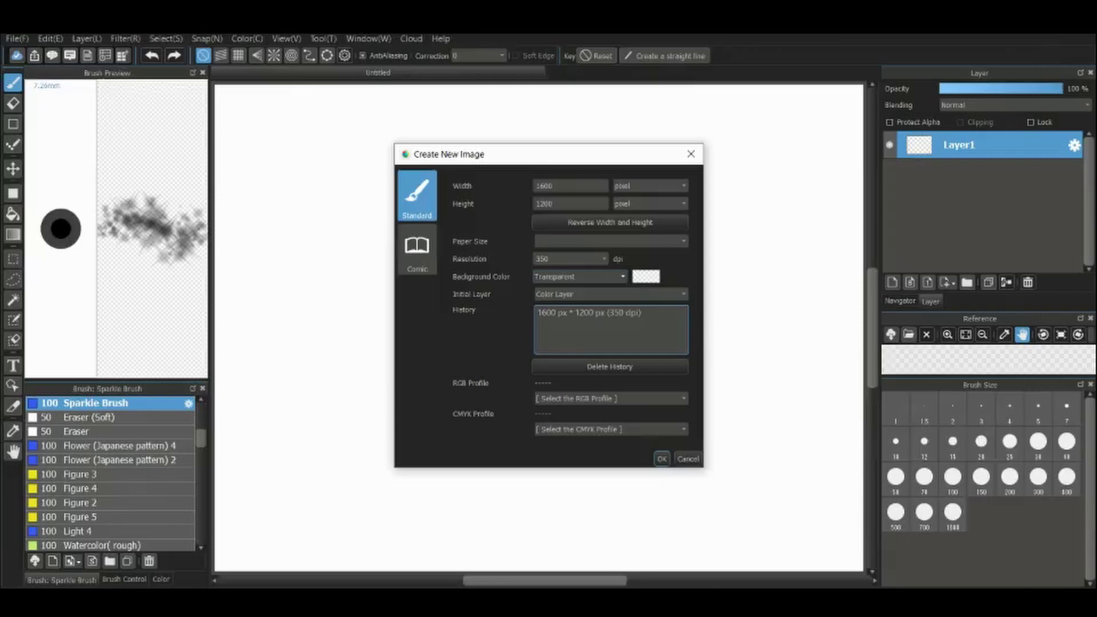
left_click(578, 276)
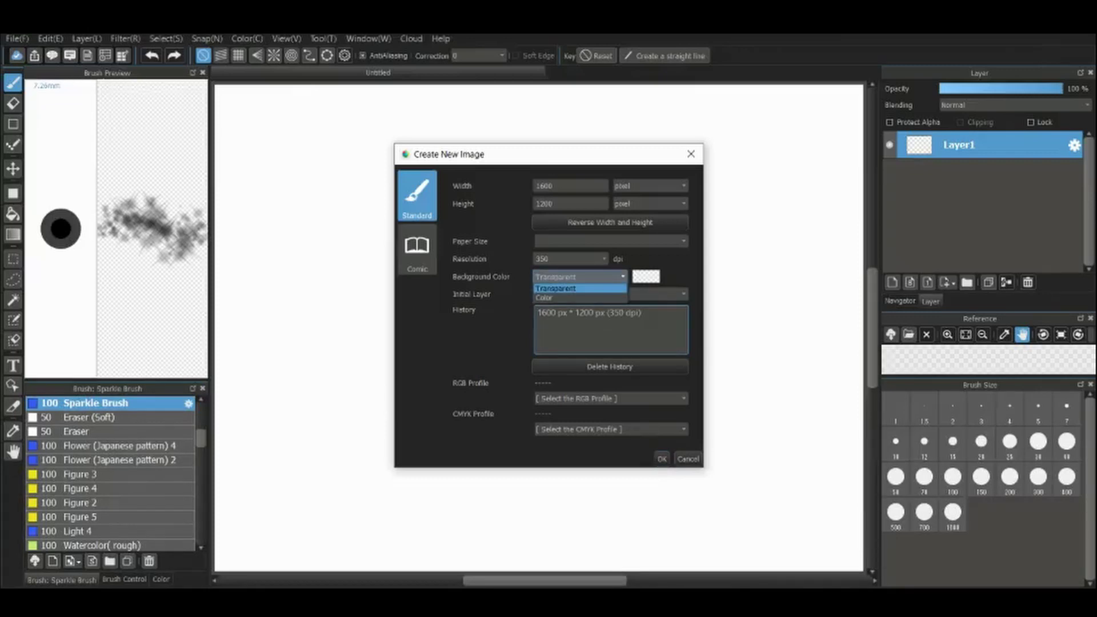
left_click(552, 298)
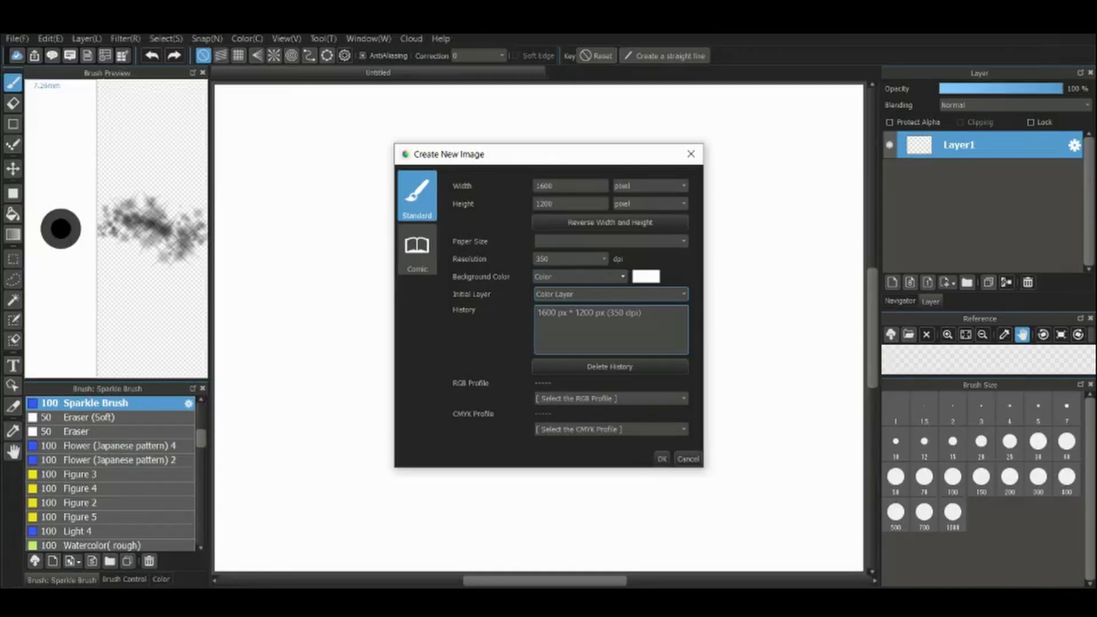
- Choose white as the background colour and create the 1600 × 1200 pixel image at 350 dpi
left_click(646, 276)
left_click(532, 301)
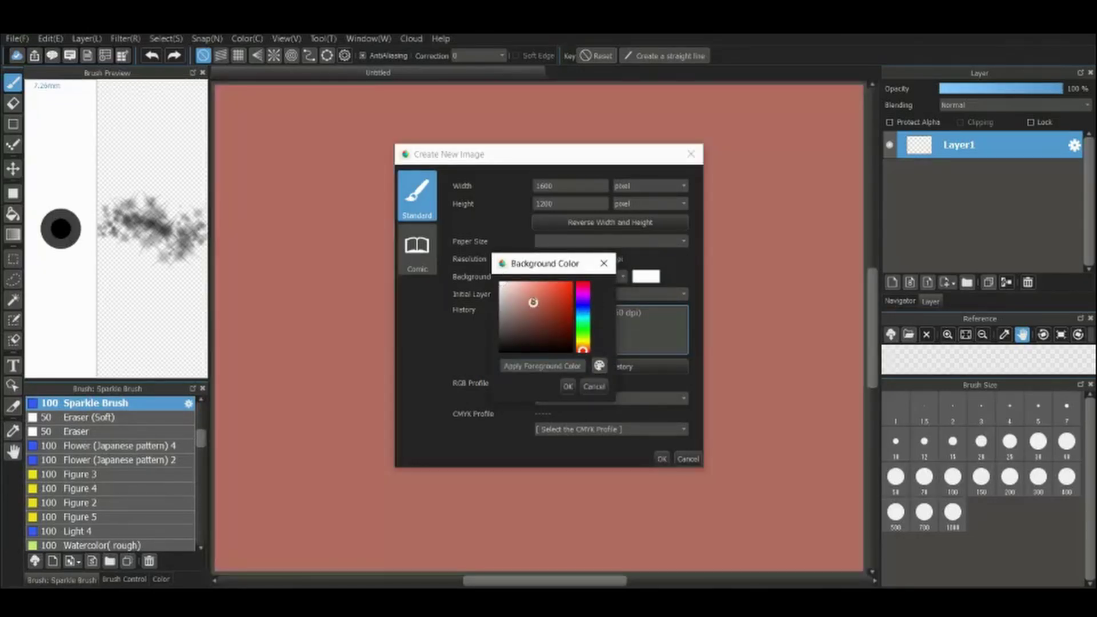
left_click(501, 283)
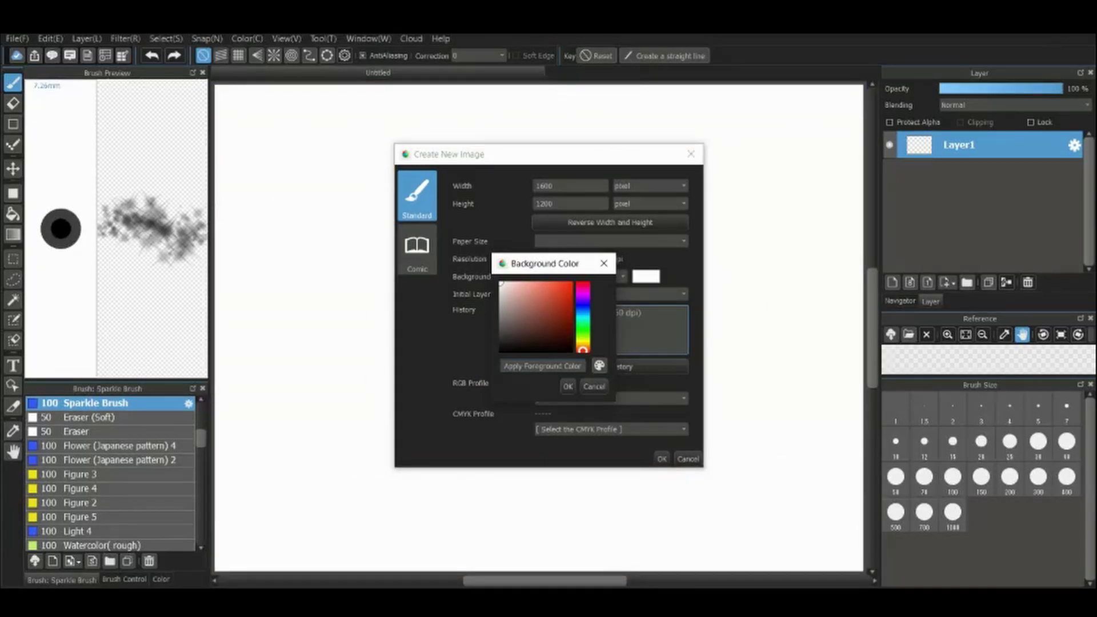
left_click(567, 386)
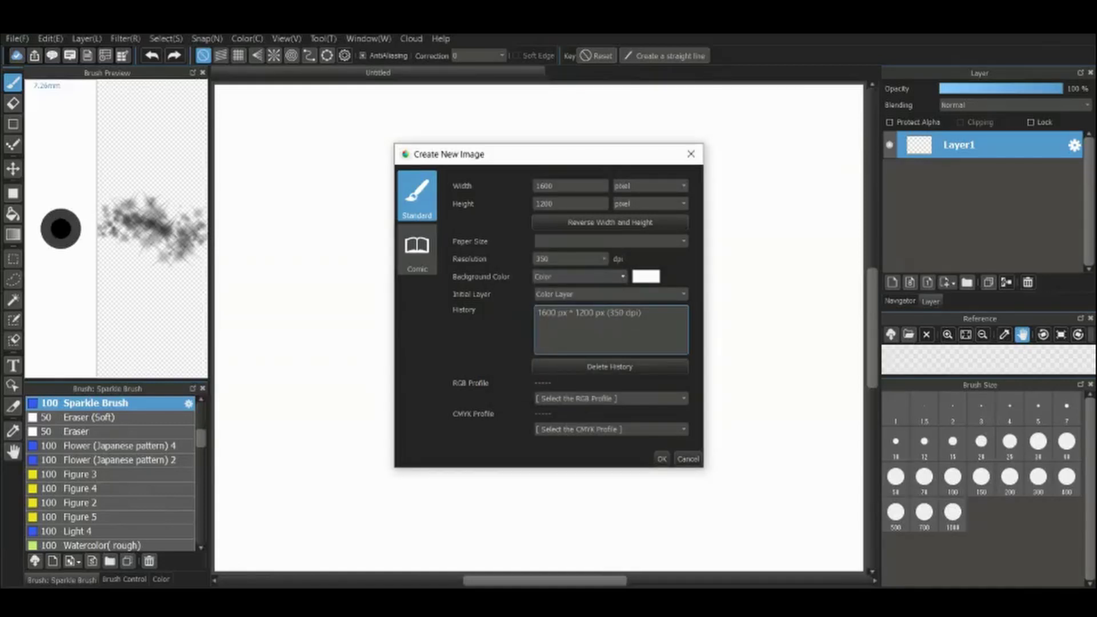
left_click(661, 459)
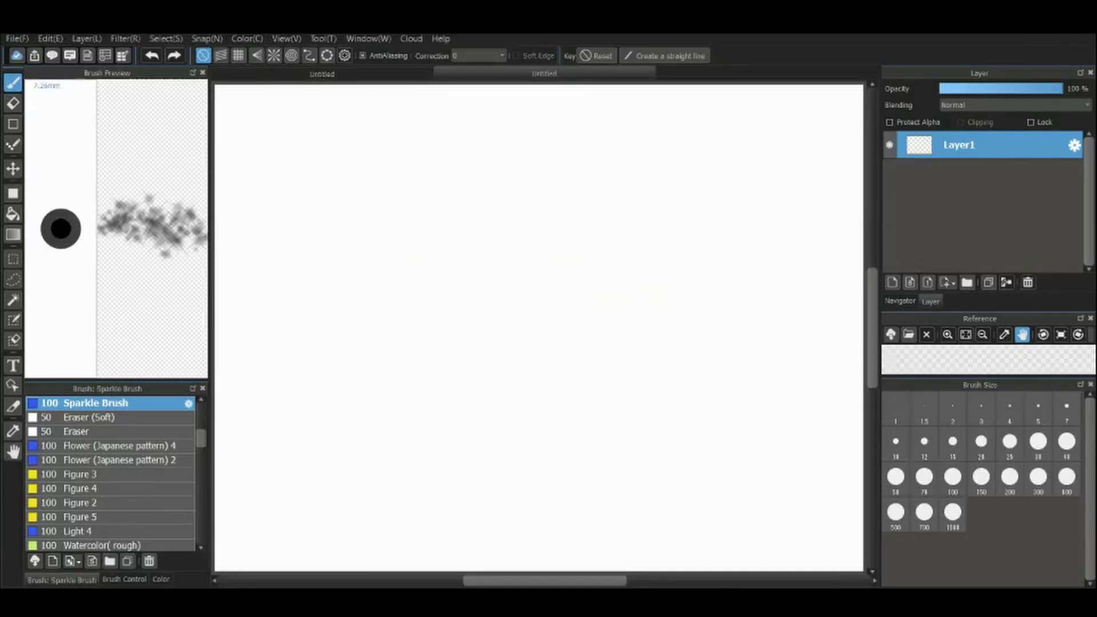
- Draw a long arched test stroke across the canvas with the Pencil brush at size 1.5
scroll(110, 474, "up", 5)
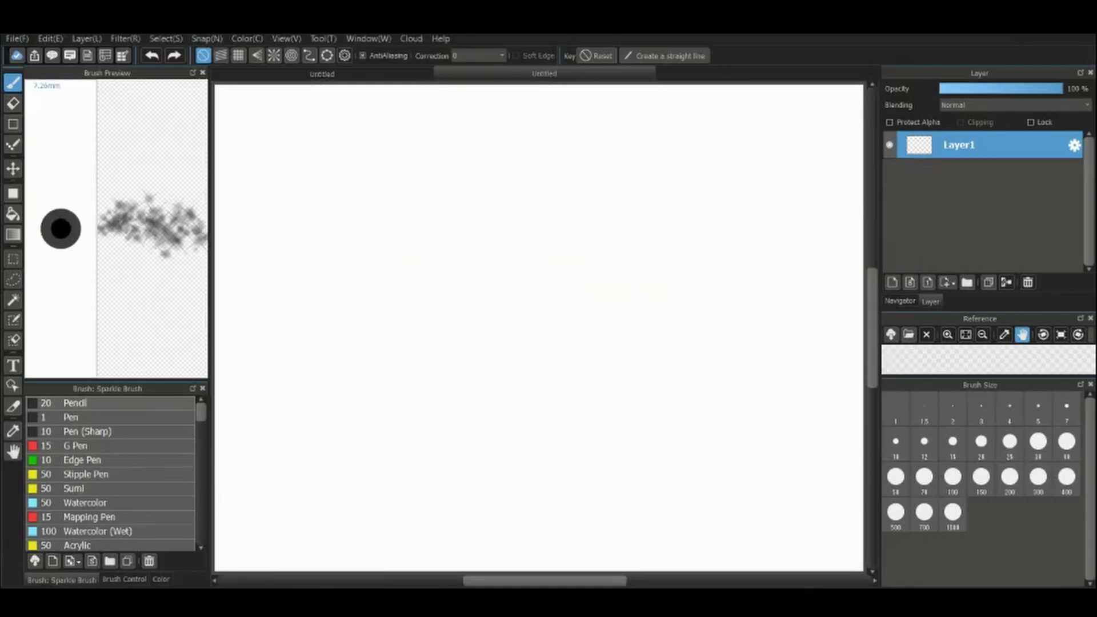
left_click(77, 403)
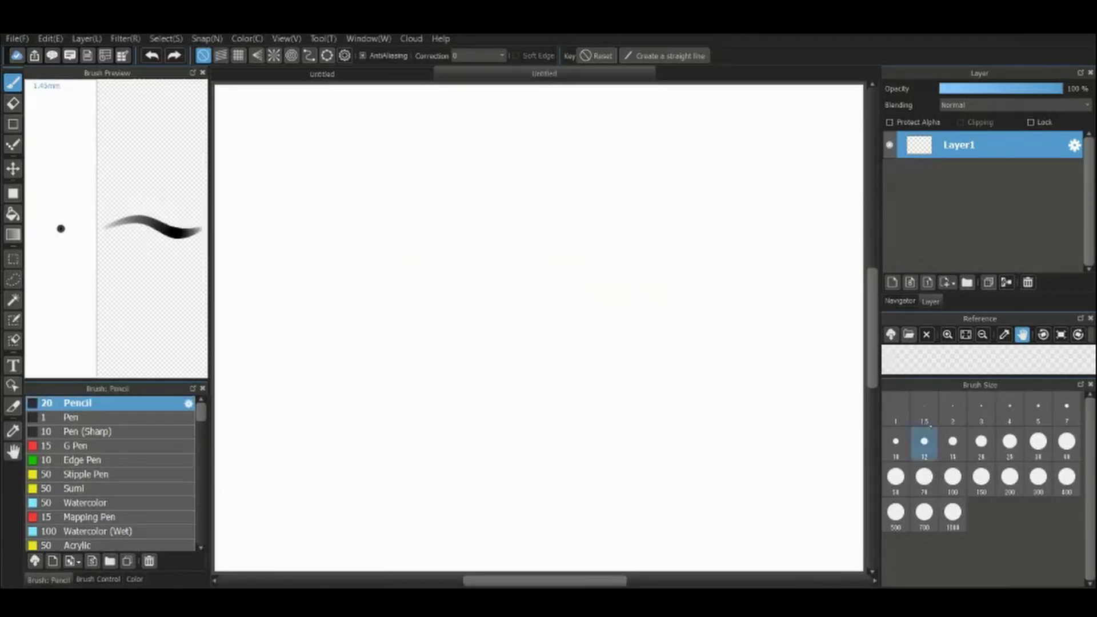
left_click(925, 409)
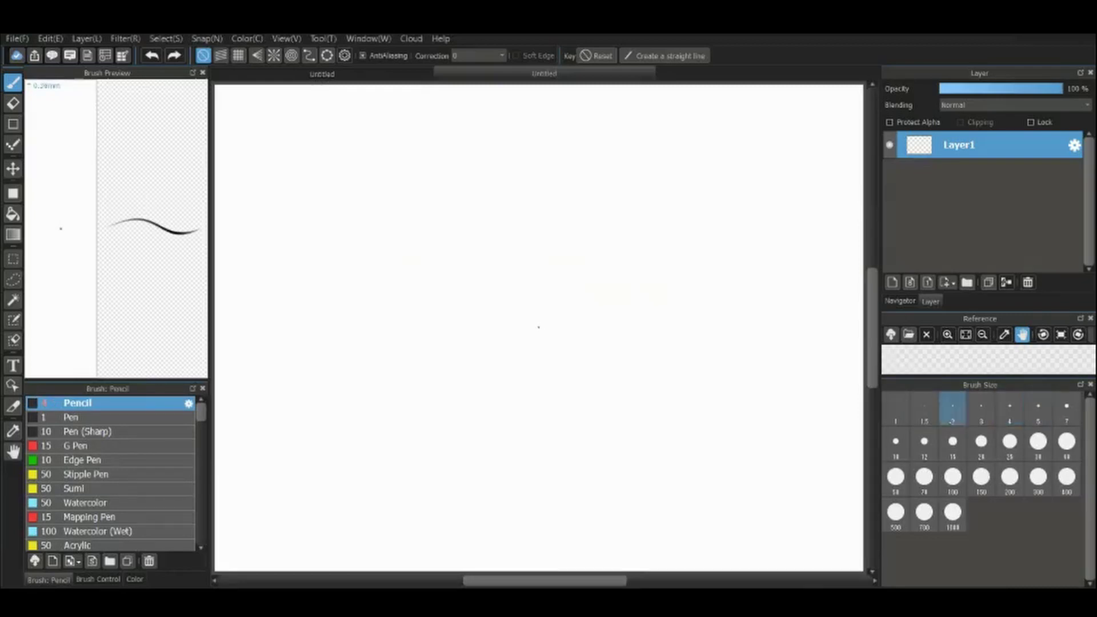
left_click(924, 408)
mouse_move(663, 371)
left_mouse_down()
mouse_move(450, 261)
mouse_move(257, 247)
left_mouse_up()
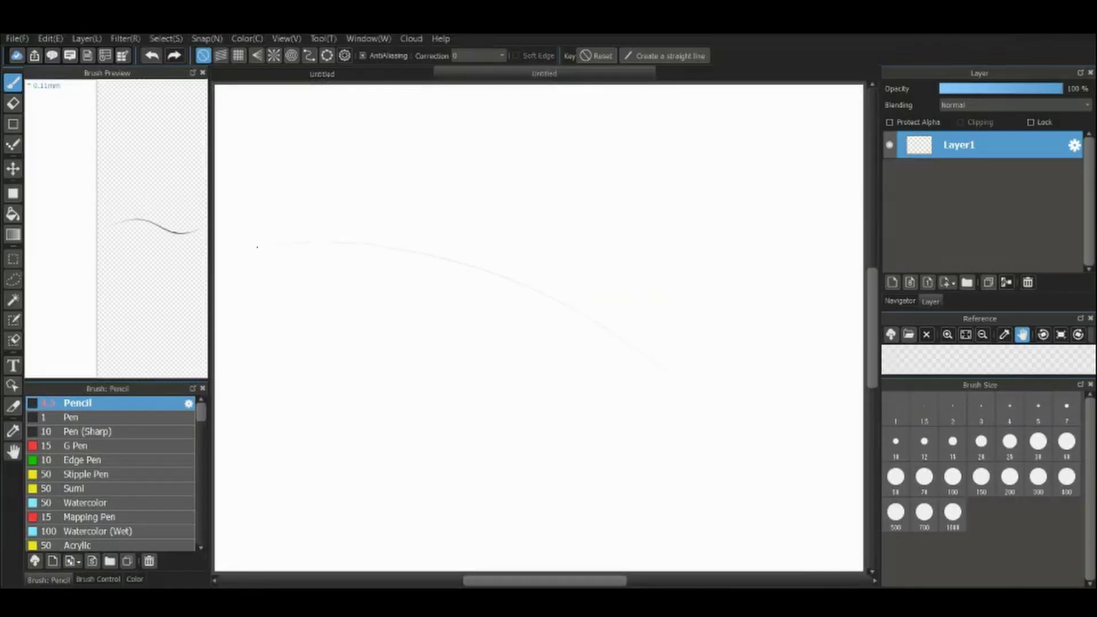
- Set the brush colour to black (#000000) and test it with a looping pencil stroke below the arc
left_click(134, 579)
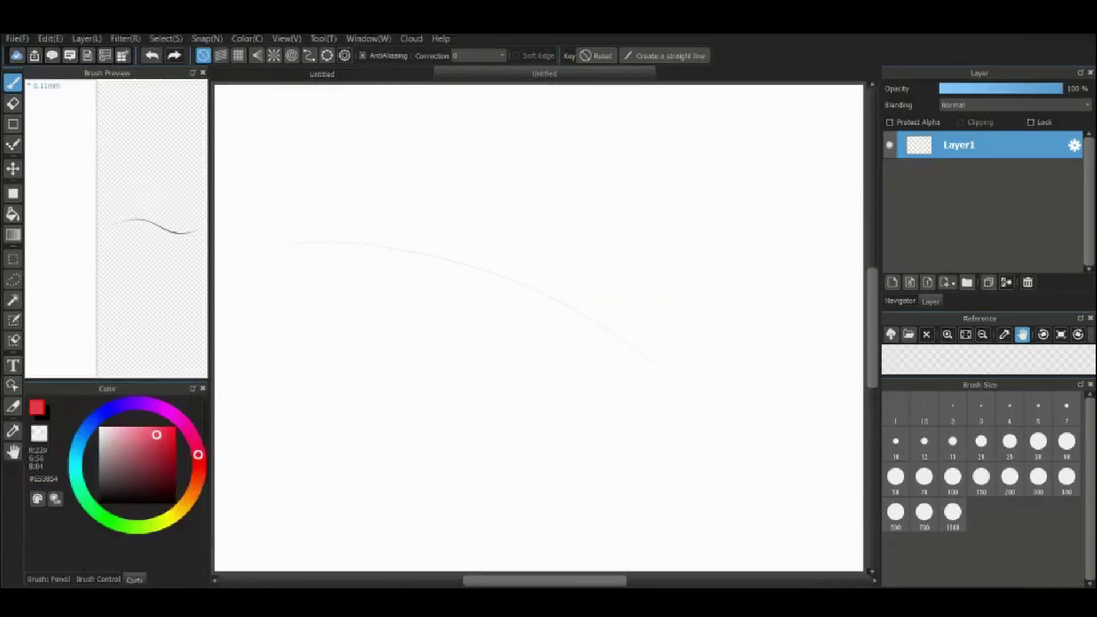
left_click_drag(155, 435, 158, 501)
mouse_move(514, 381)
left_mouse_down()
mouse_move(416, 272)
mouse_move(274, 266)
left_mouse_up()
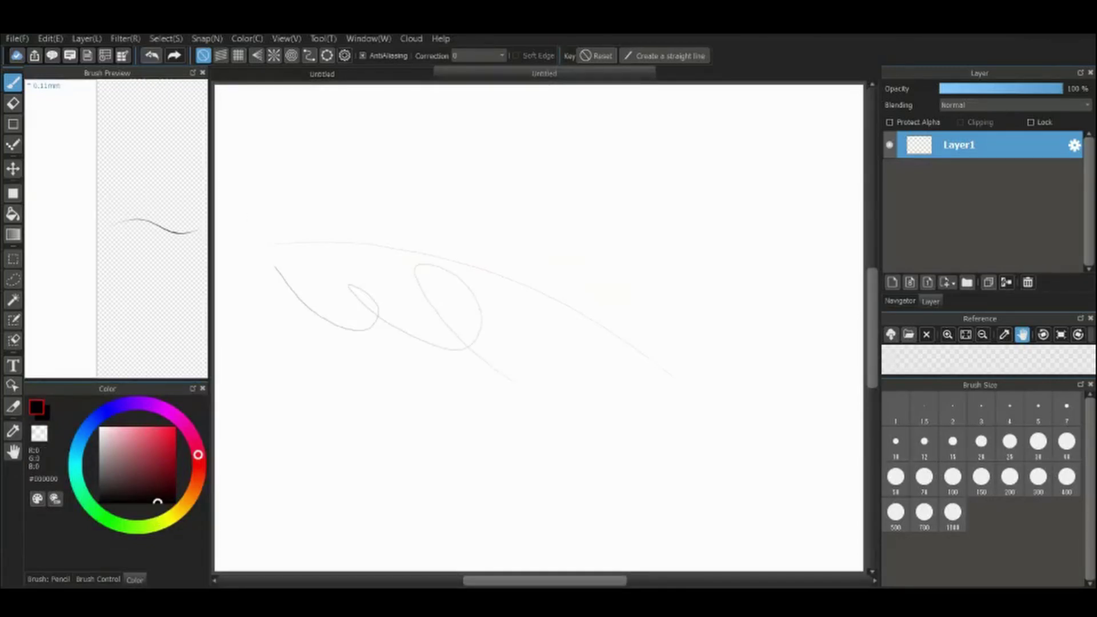
- Undo both test strokes and sketch overlapping circles with a scribble across them using the Pencil at size 2
left_click(151, 56)
left_click(151, 55)
left_click(953, 409)
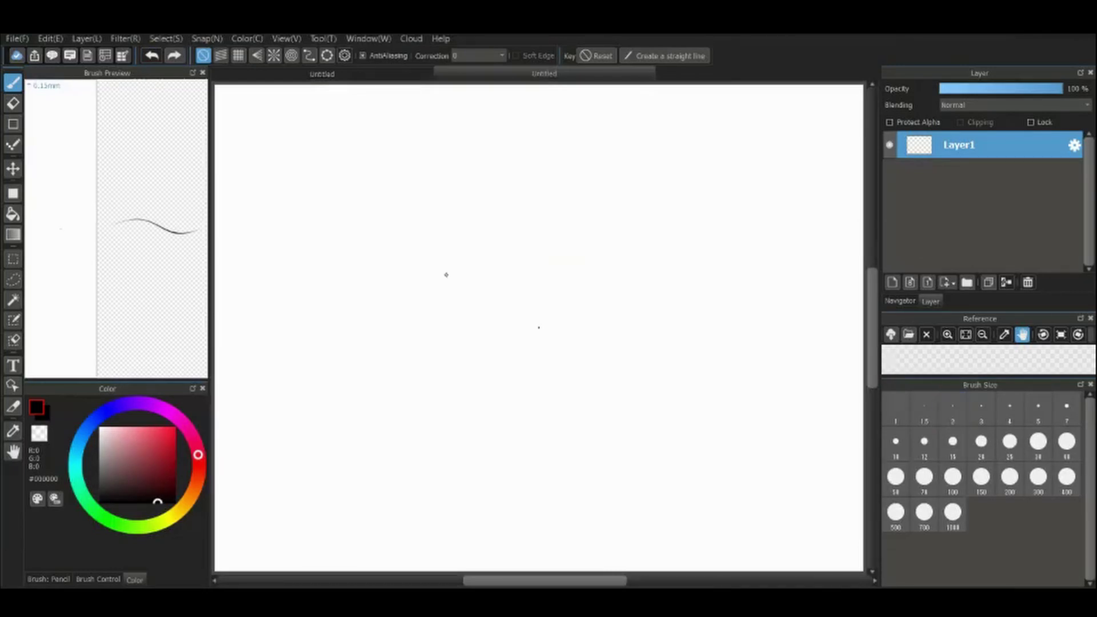
mouse_move(407, 281)
left_mouse_down()
mouse_move(595, 238)
mouse_move(591, 226)
mouse_move(432, 321)
mouse_move(472, 343)
left_mouse_up()
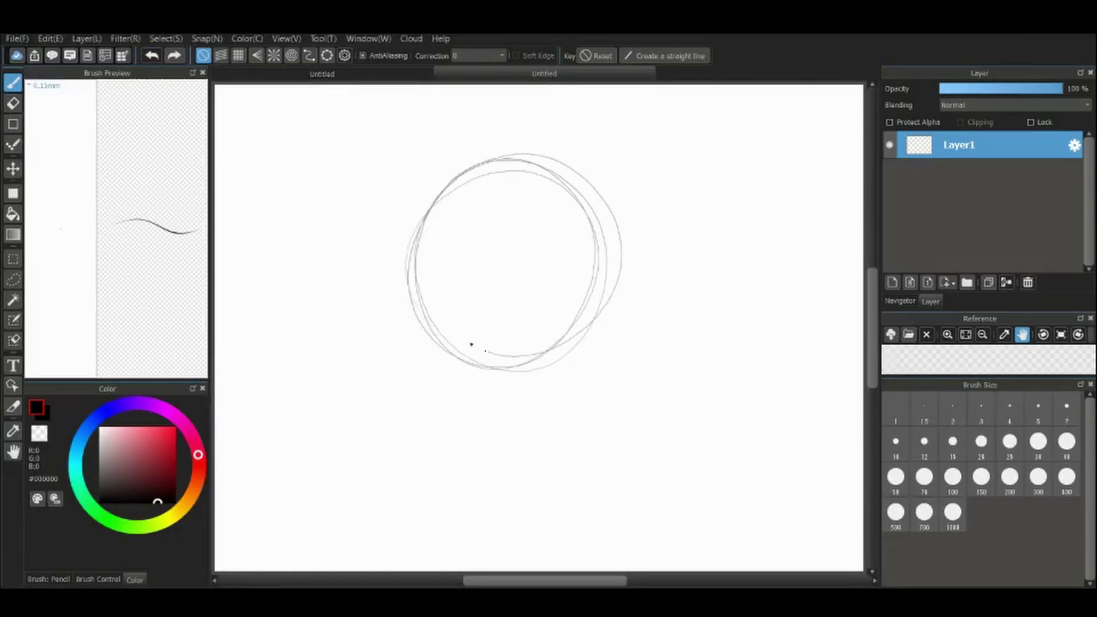
mouse_move(675, 360)
left_mouse_down()
mouse_move(617, 367)
mouse_move(522, 350)
left_mouse_up()
- Test the Pencil with a broad stroke at size 500 and a zigzag stroke at size 12
left_click(895, 514)
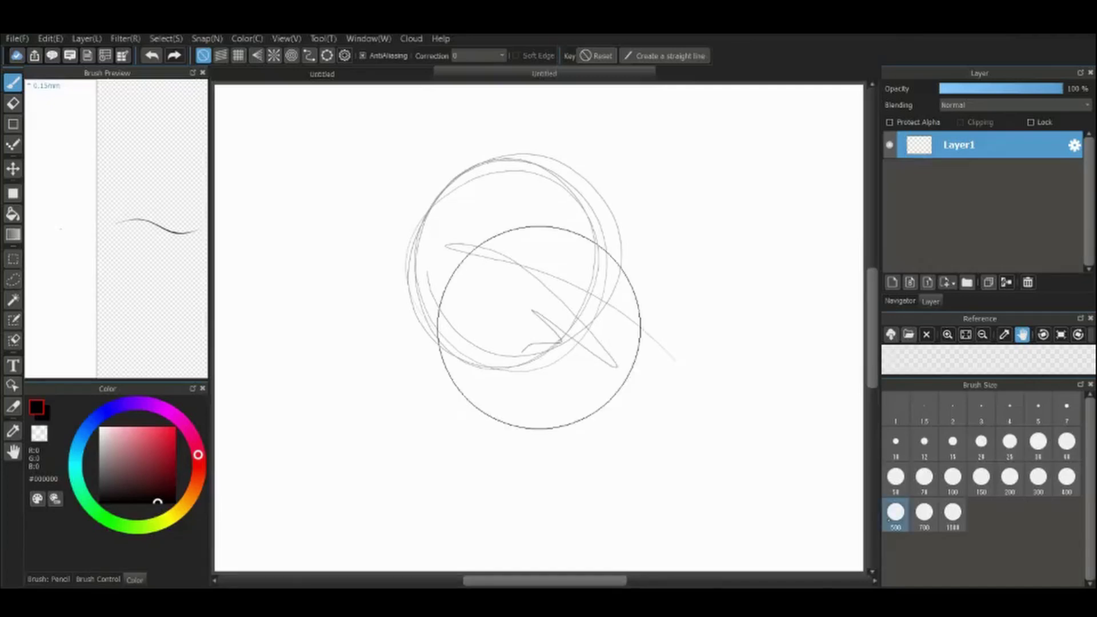
mouse_move(806, 339)
left_mouse_down()
mouse_move(821, 403)
mouse_move(450, 432)
left_mouse_up()
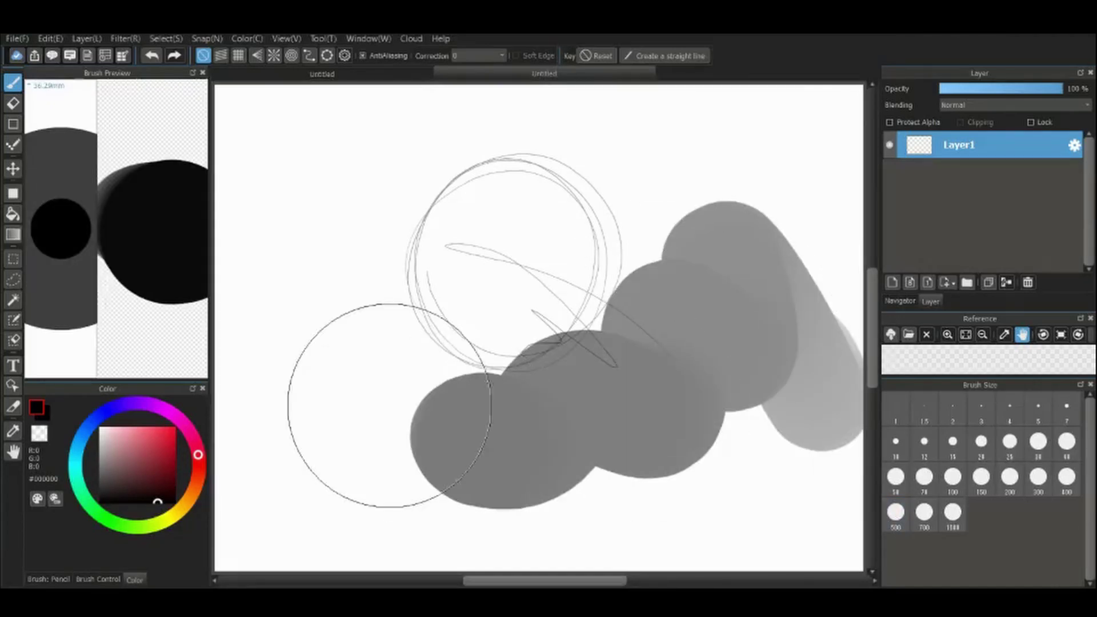
left_click(924, 442)
mouse_move(732, 296)
left_mouse_down()
mouse_move(551, 291)
mouse_move(413, 310)
left_mouse_up()
- Test the Pencil with a thin wavy stroke at size 1 and another stroke at size 5
left_click(895, 411)
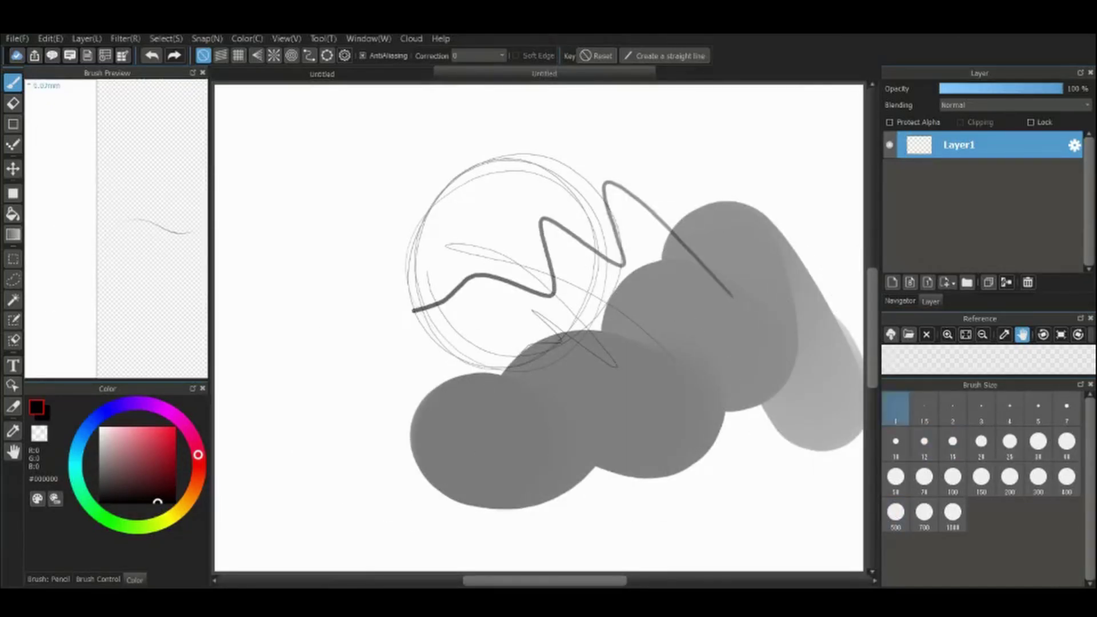
left_click_drag(486, 189, 308, 232)
left_click(1010, 405)
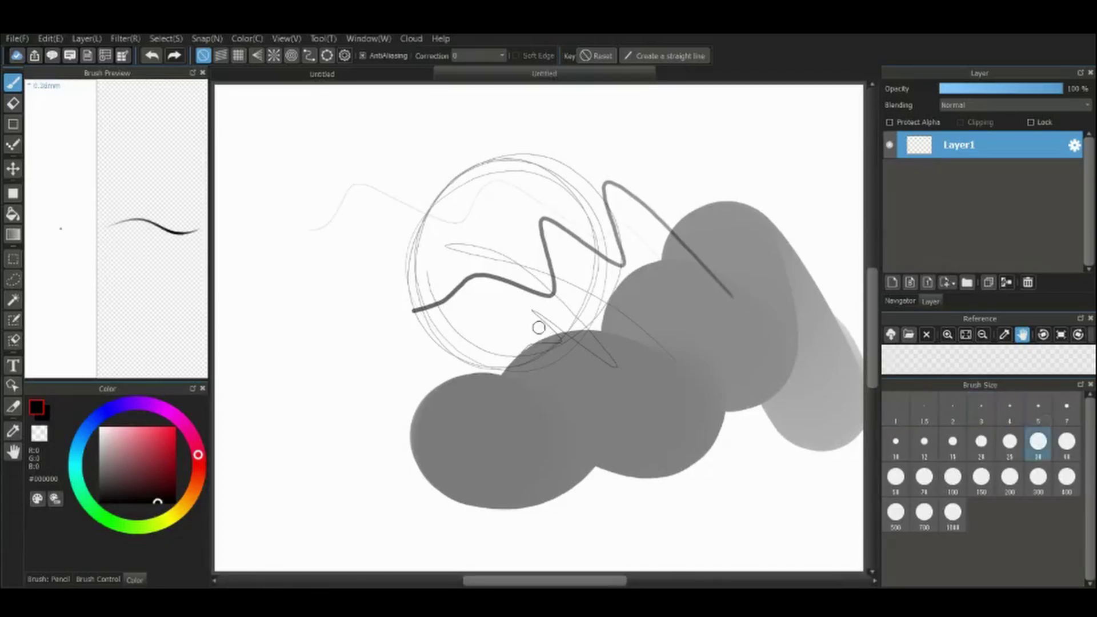
mouse_move(705, 243)
left_mouse_down()
mouse_move(418, 194)
mouse_move(296, 210)
left_mouse_up()
- Undo all the pencil test strokes on the canvas
left_click(152, 55)
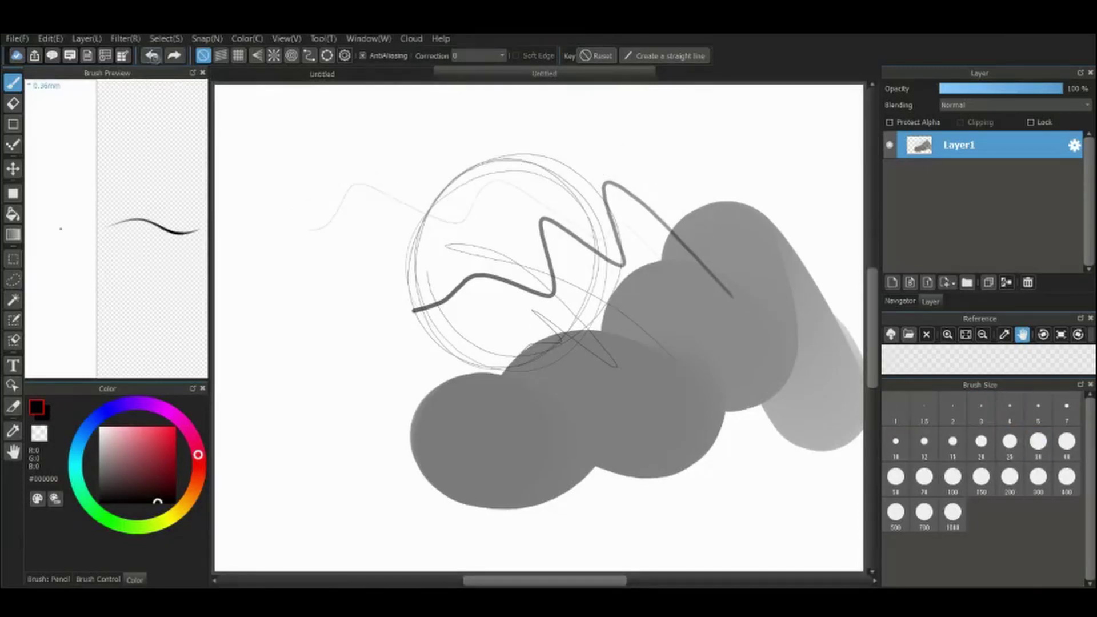
left_click(152, 55)
left_click(152, 55)
left_click(152, 56)
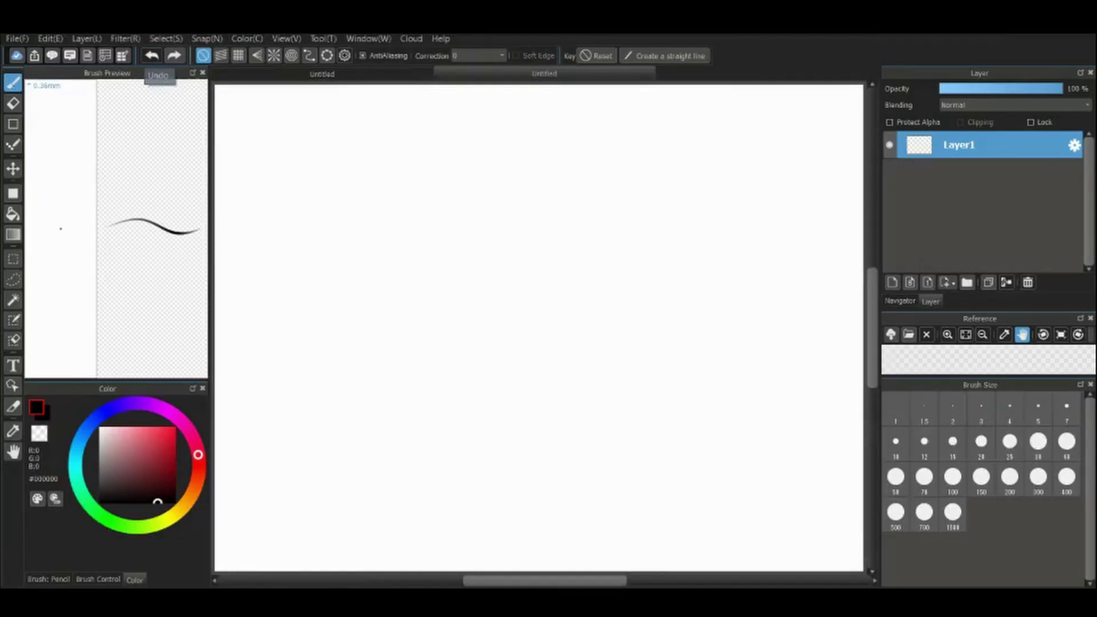
- Test the Pen brush with thin strokes at size 1 and one thick diagonal stroke at size 50
left_click(49, 579)
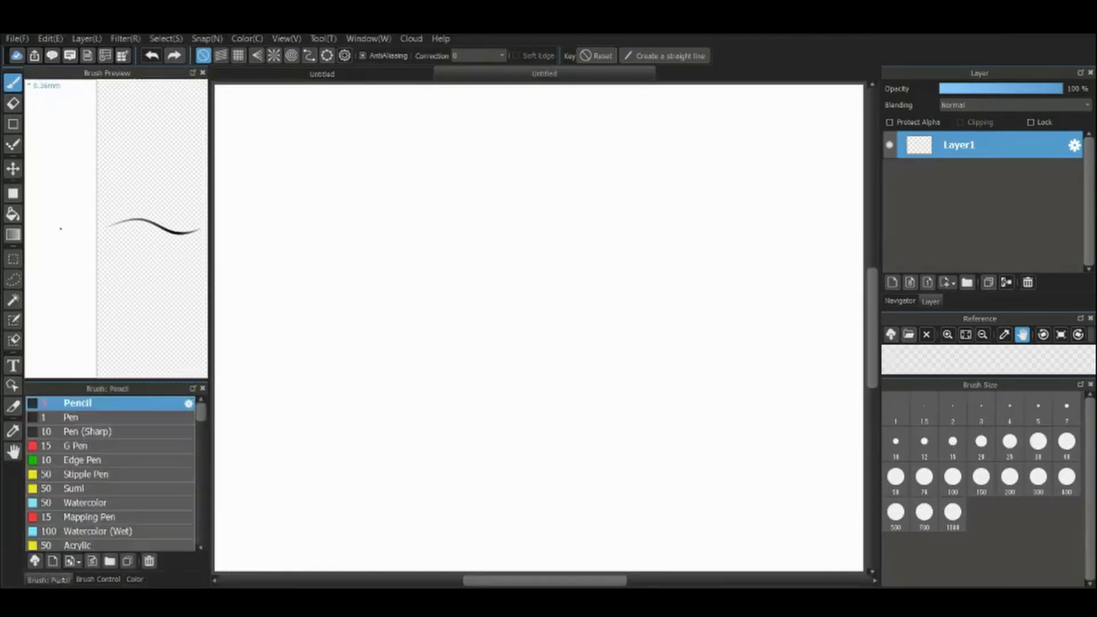
left_click(71, 417)
left_click_drag(241, 260, 349, 343)
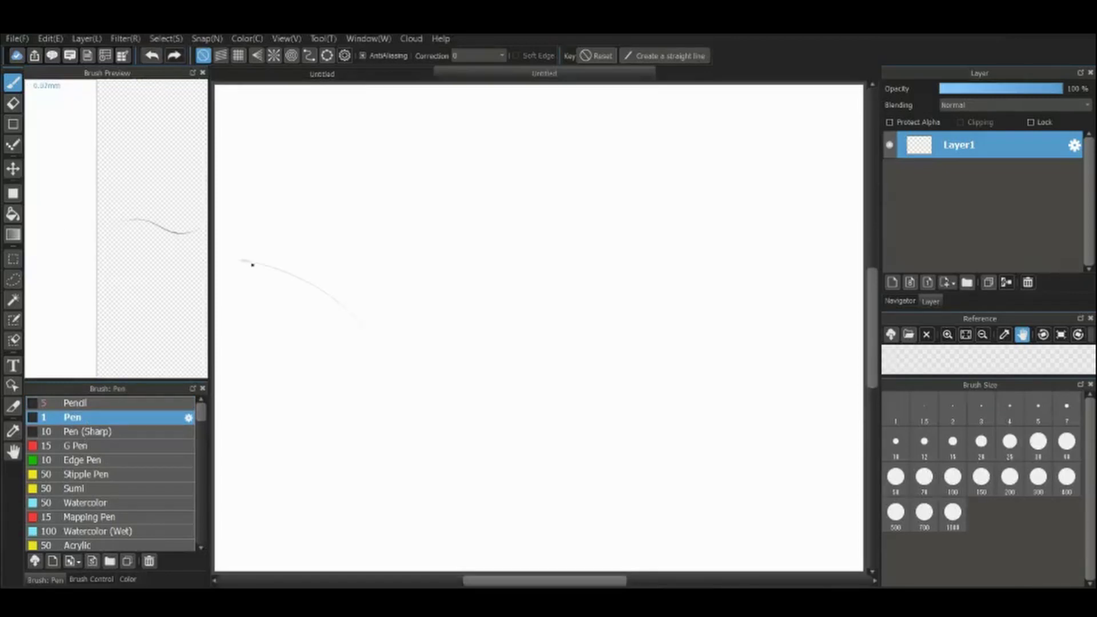
mouse_move(286, 294)
left_mouse_down()
mouse_move(252, 265)
mouse_move(306, 331)
mouse_move(263, 319)
left_mouse_up()
left_click(895, 478)
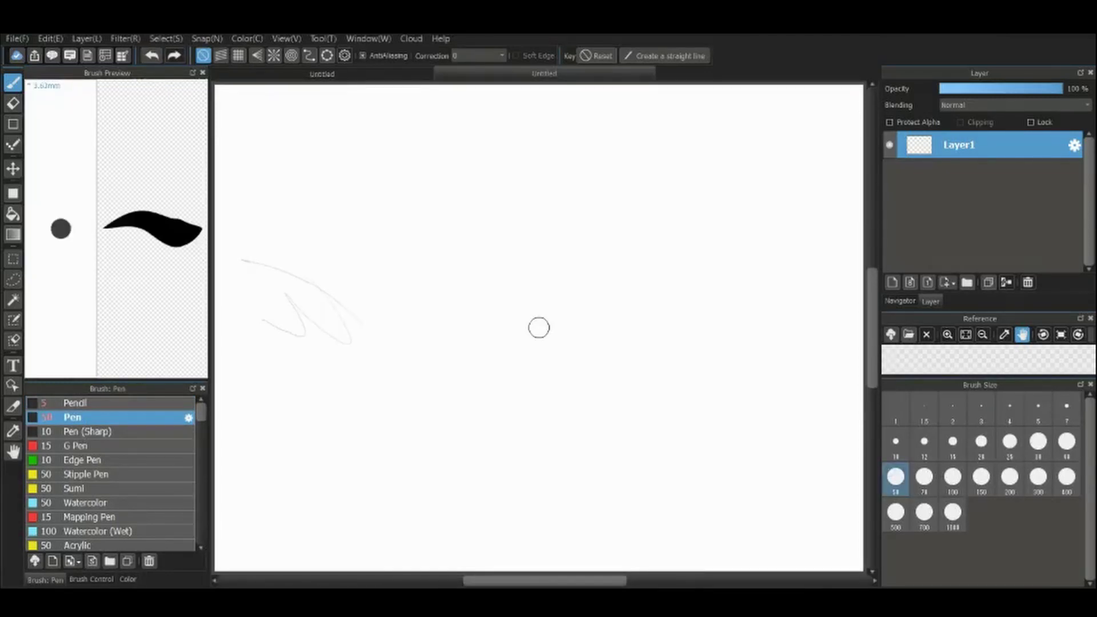
left_click_drag(308, 216, 420, 275)
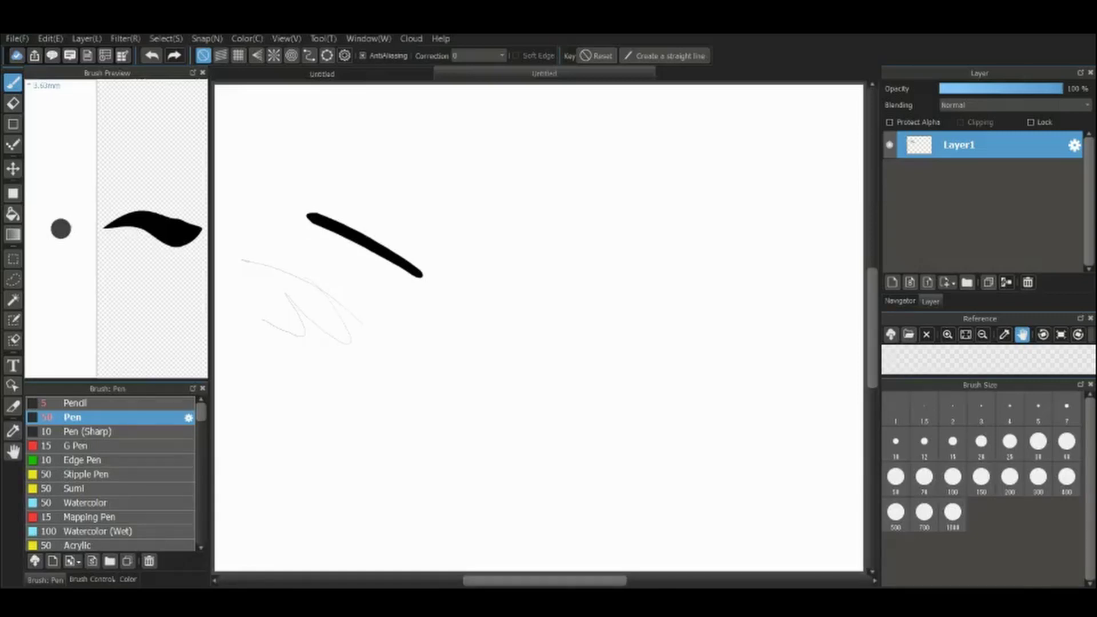
- Set the Pen brush size to 36 and draw a long curved stroke below the thick diagonal one
left_click(93, 580)
mouse_move(139, 408)
left_mouse_down()
mouse_move(81, 408)
mouse_move(118, 406)
left_mouse_up()
left_click_drag(283, 293, 549, 402)
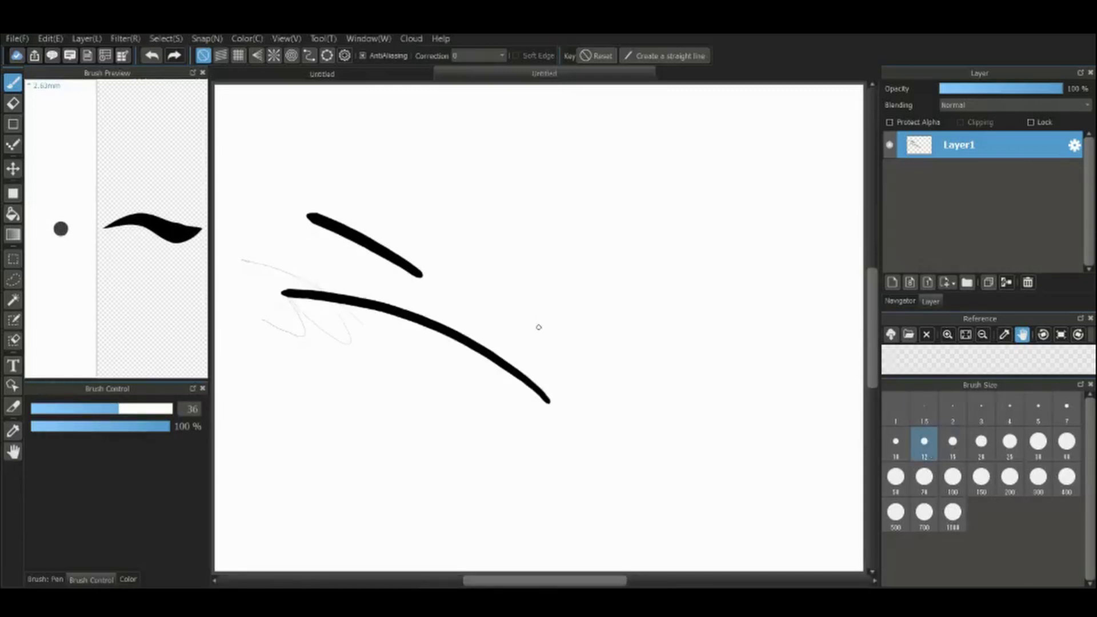
- Lower the Pen brush opacity to 36 % and draw four curved translucent strokes around the black ones
left_click_drag(170, 426, 82, 427)
mouse_move(538, 289)
left_mouse_down()
mouse_move(504, 254)
mouse_move(315, 182)
left_mouse_up()
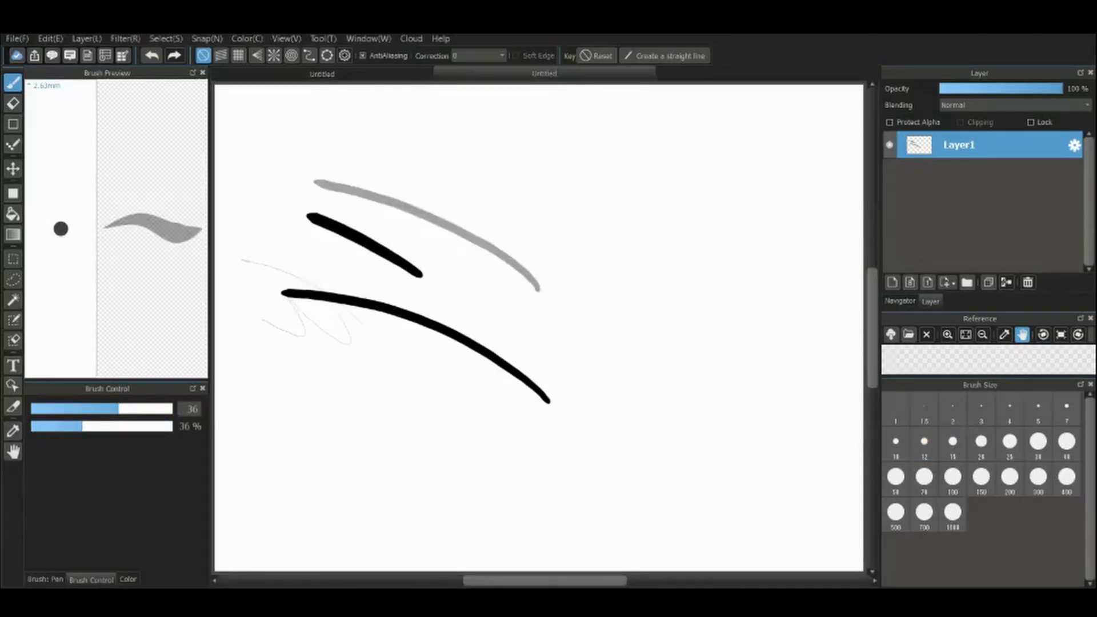
left_click_drag(540, 330, 262, 213)
left_click_drag(517, 216, 194, 156)
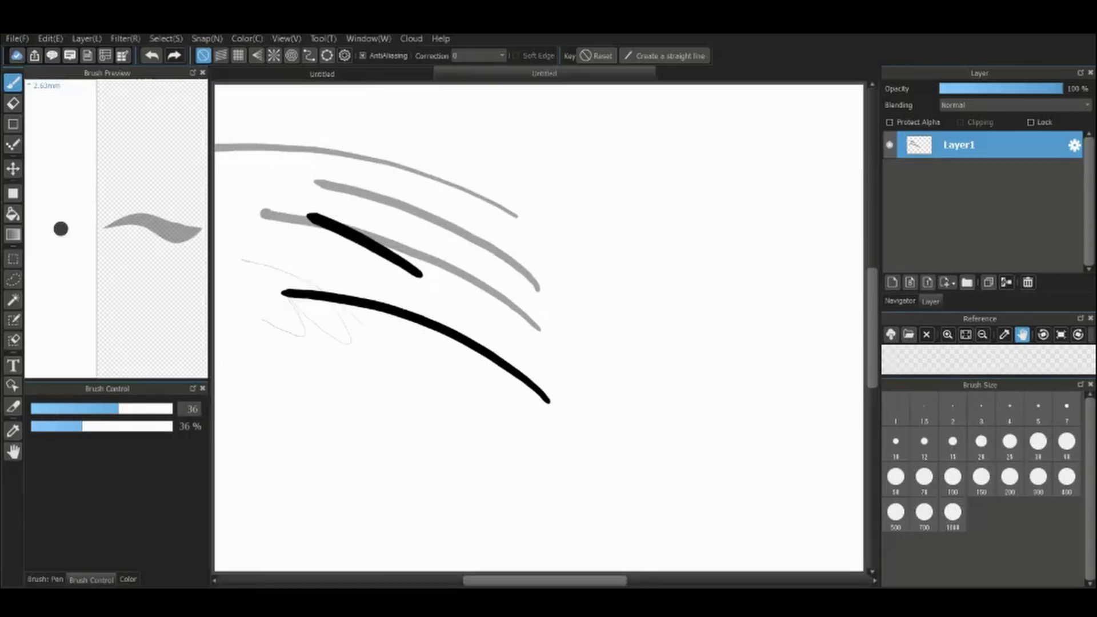
left_click_drag(483, 321, 200, 187)
- Undo all the Pen test strokes on the canvas
left_click(45, 578)
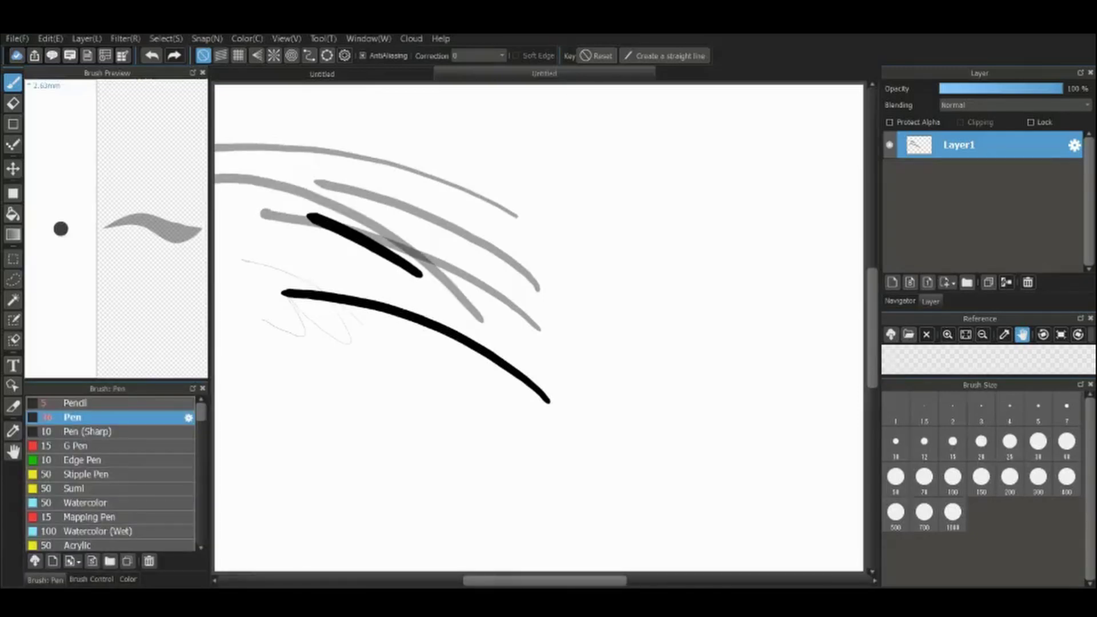
key("ctrl+z")
key("ctrl+z")
key("ctrl+z")
key("ctrl+z")
key("ctrl+z")
left_click(153, 57)
left_click(153, 57)
left_click(153, 57)
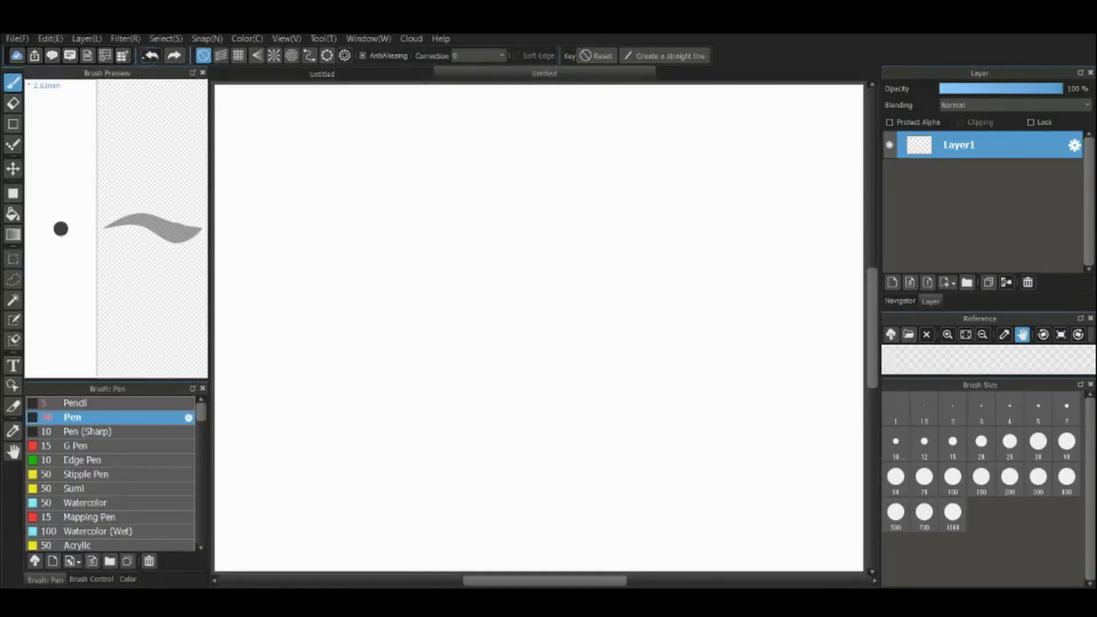
- Draw three tapered diagonal strokes in the canvas's upper-left area with the Pen (Sharp) brush at size 10
left_click(90, 433)
left_click_drag(343, 271, 252, 198)
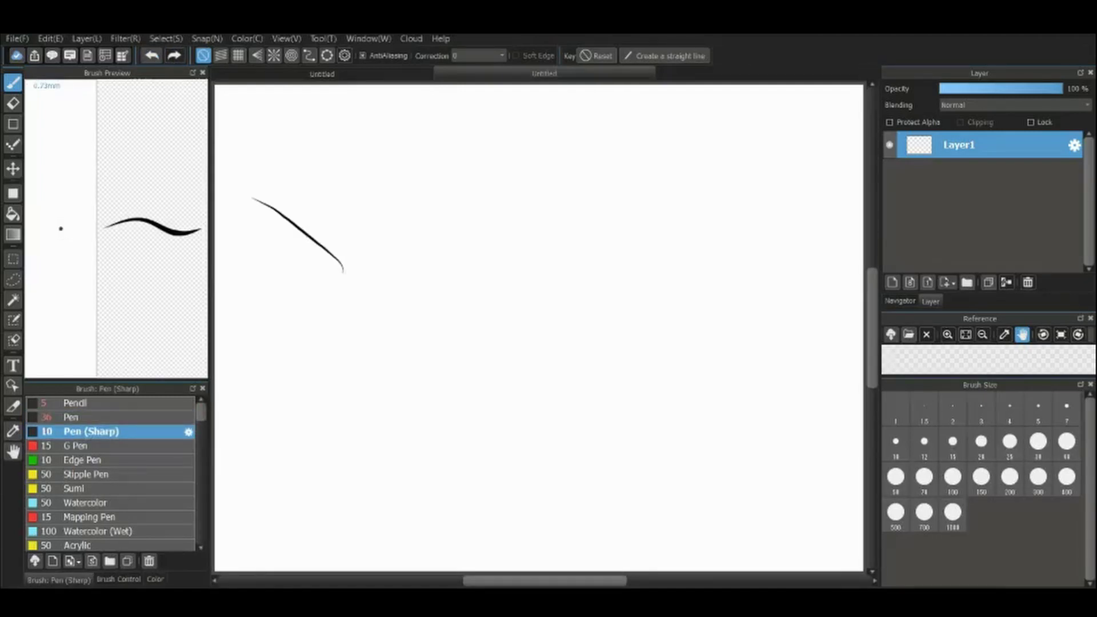
left_click_drag(468, 251, 269, 162)
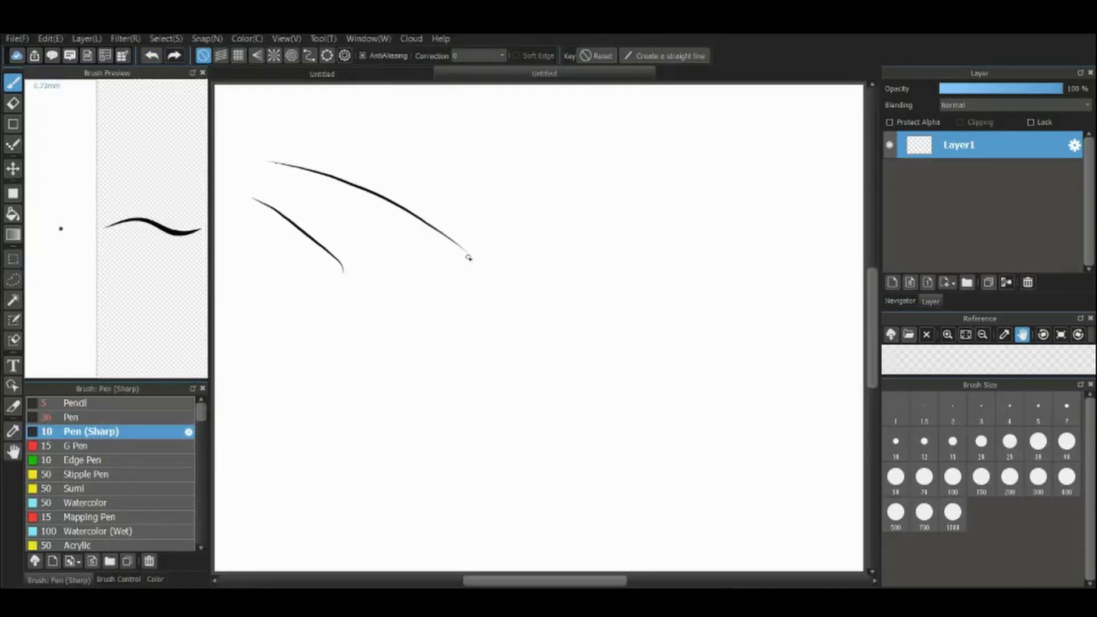
left_click_drag(475, 289, 263, 200)
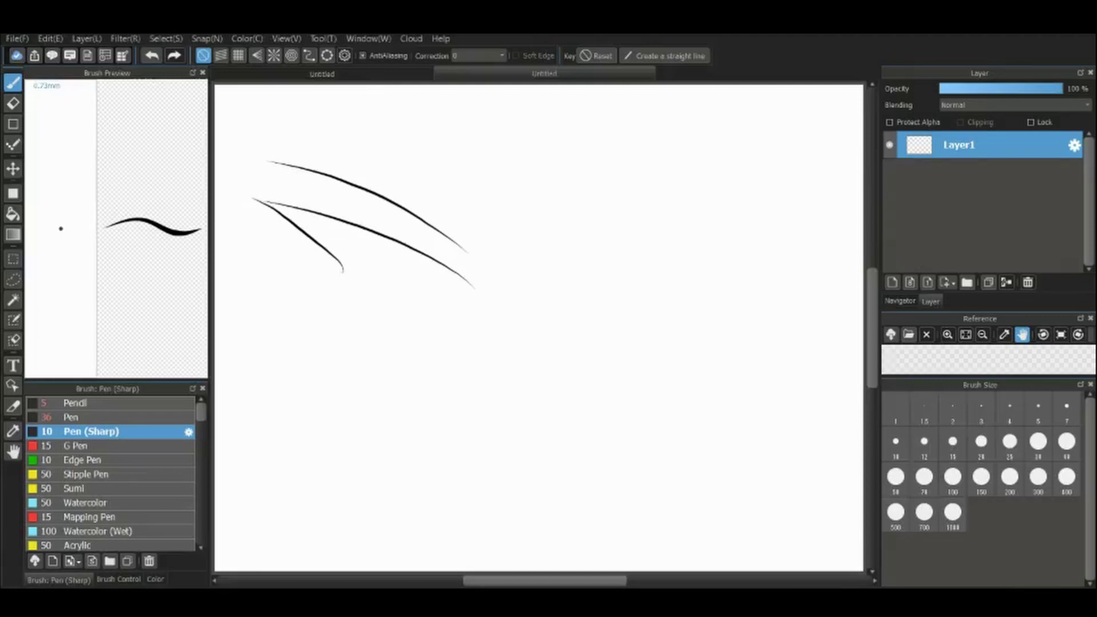
- Draw six more tapered curved strokes with the Pen (Sharp) brush below the three existing diagonal lines
left_click_drag(458, 296, 279, 244)
left_click_drag(389, 327, 291, 284)
left_click_drag(355, 334, 255, 281)
left_click_drag(309, 347, 237, 284)
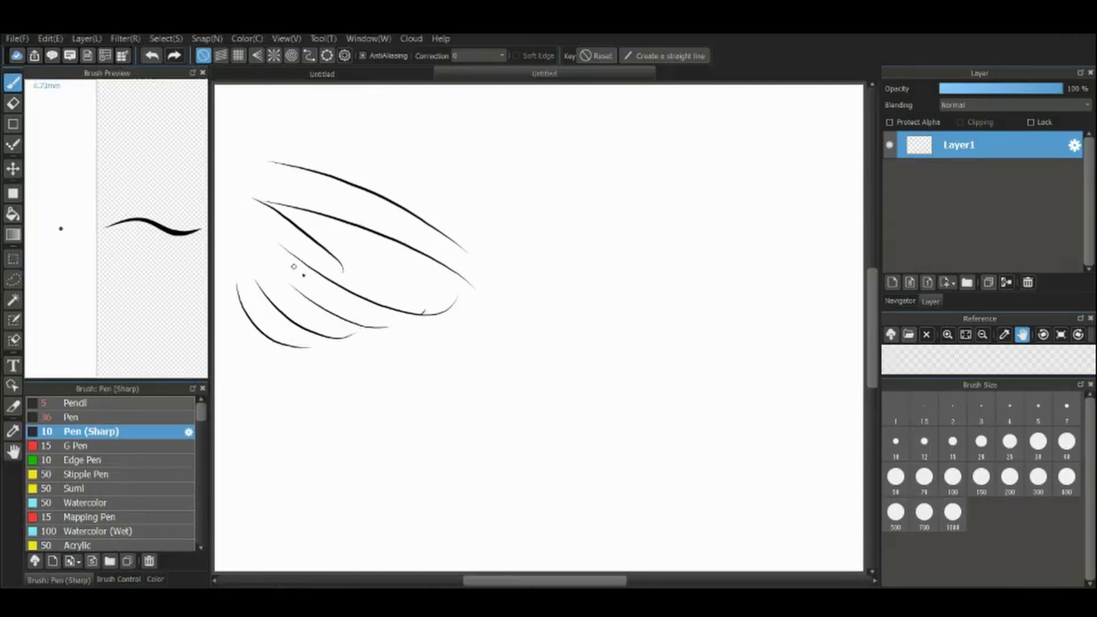
left_click_drag(370, 312, 250, 301)
left_click_drag(312, 348, 233, 312)
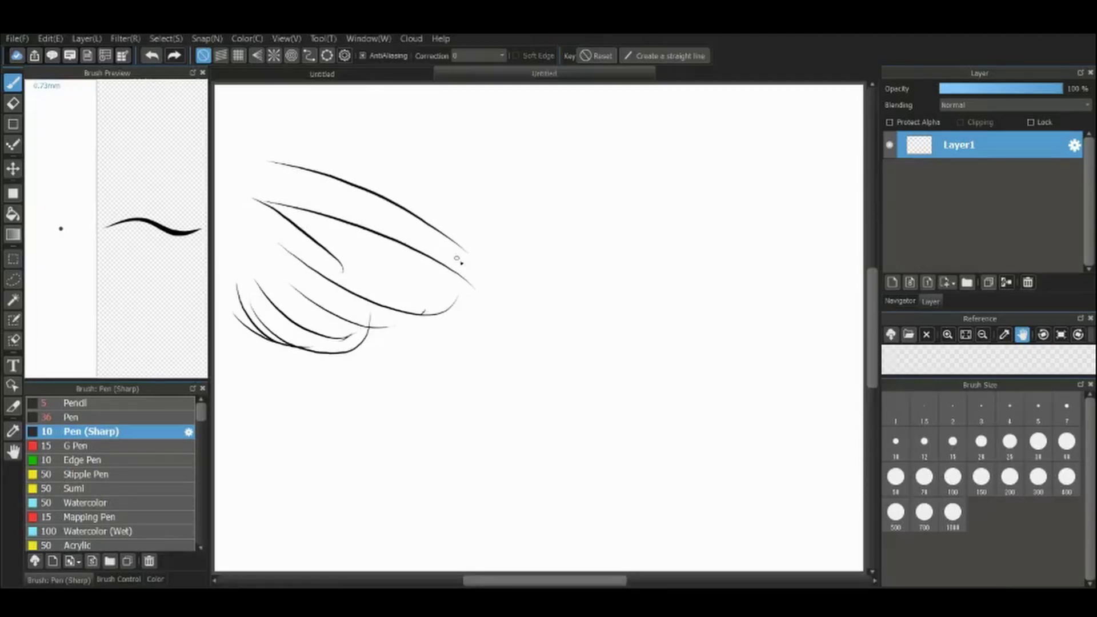
- Draw one curved stroke with the G Pen at size 15 and one with the Edge Pen at size 10 below the thin lines
left_click(75, 446)
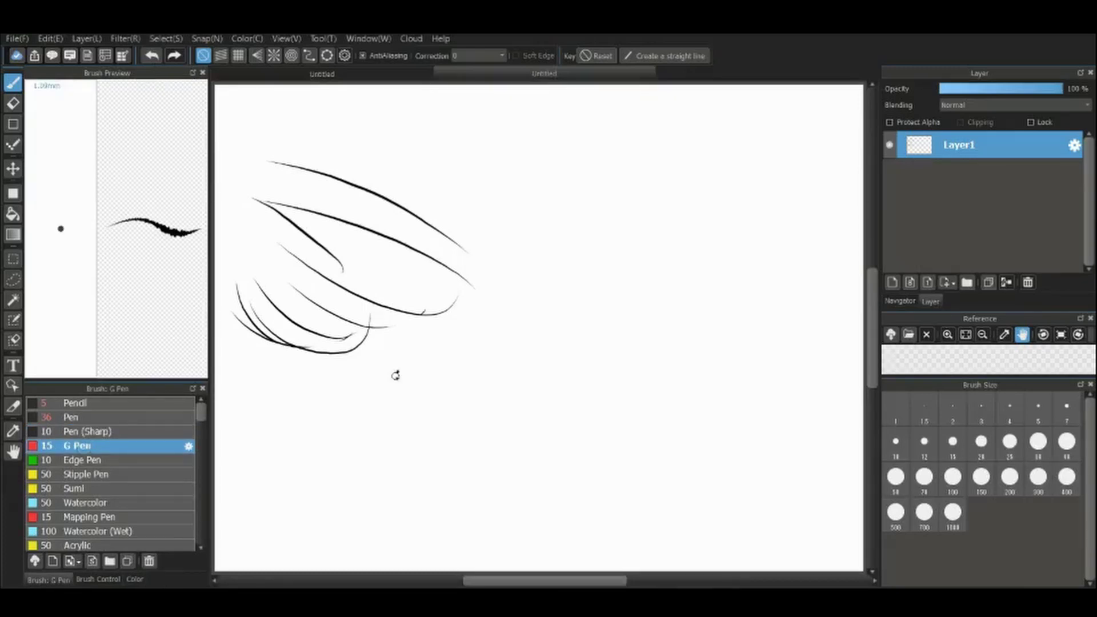
left_click_drag(399, 370, 265, 346)
left_click(84, 460)
left_click_drag(206, 389, 361, 438)
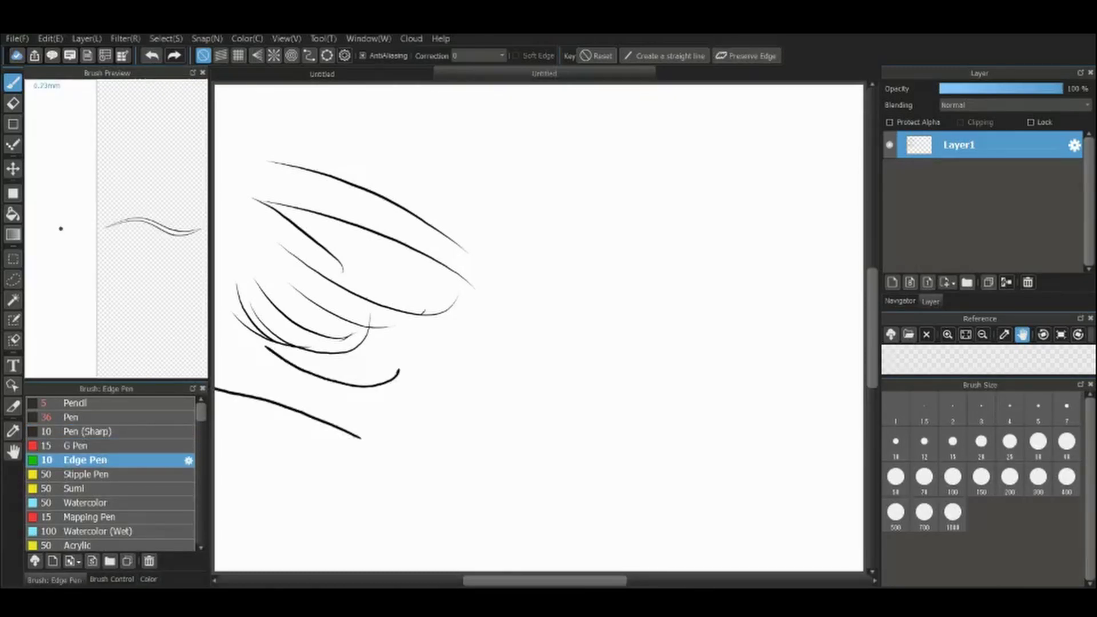
- Test the Stipple Pen and the Sumi brush at size 50 with one long diagonal stroke each
left_click(86, 475)
left_click_drag(272, 375, 466, 441)
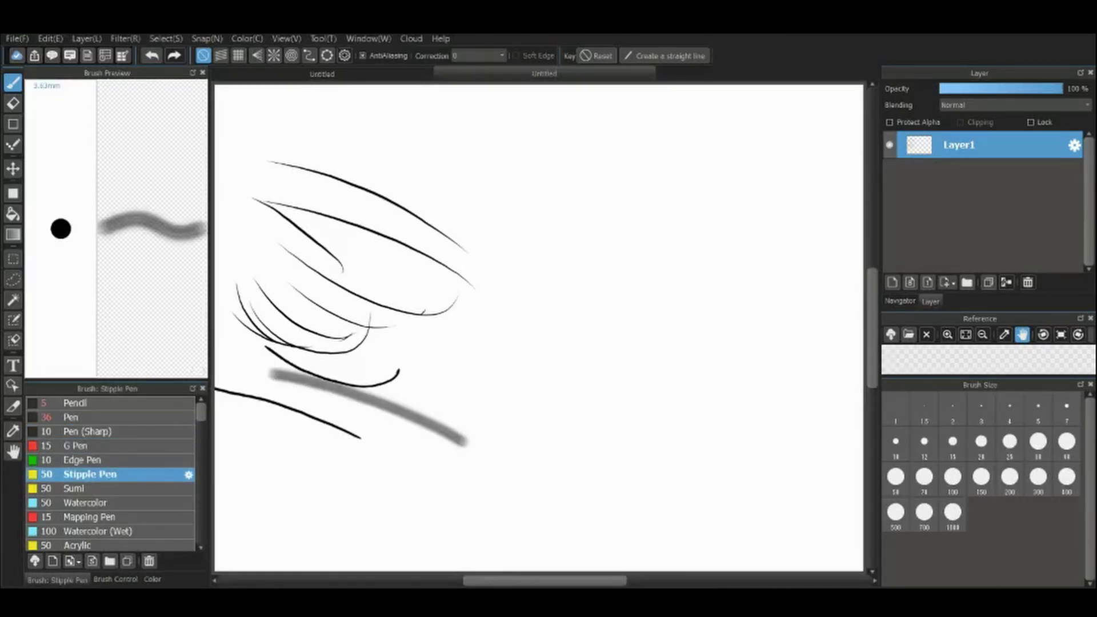
left_click(86, 489)
left_click_drag(526, 423, 343, 306)
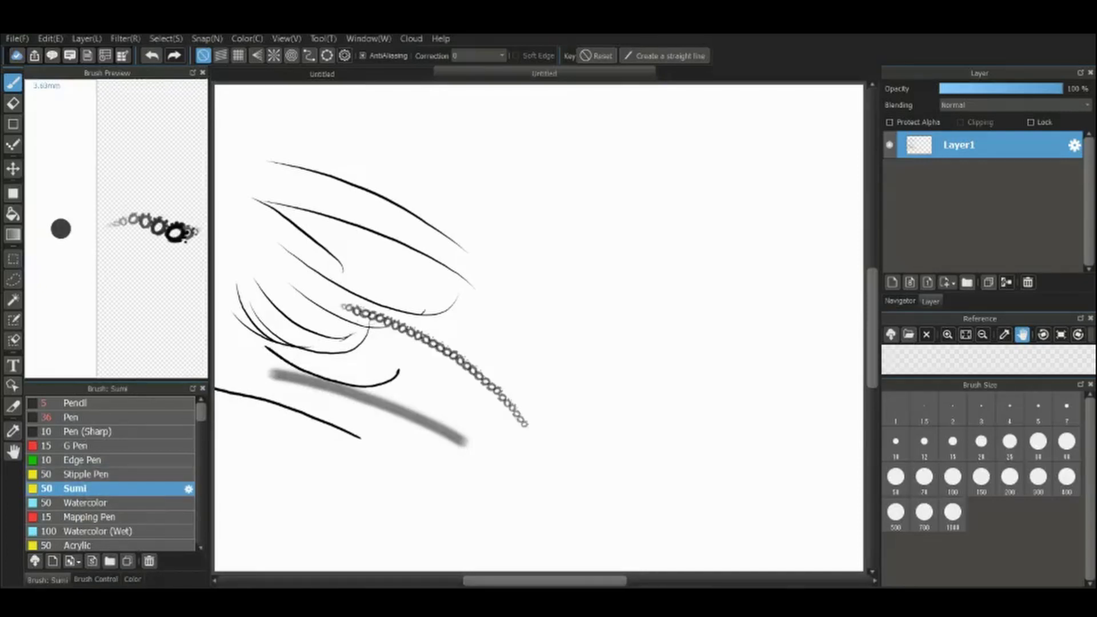
- Paint several thick curved strokes with the Watercolor brush at size 50 across the canvas's upper area
left_click(86, 503)
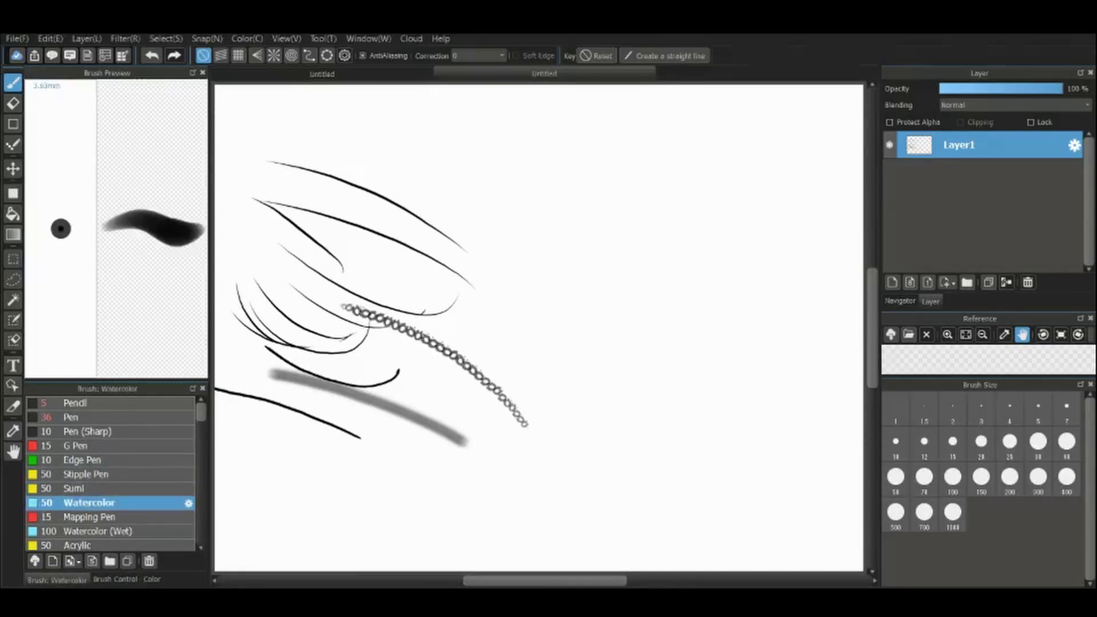
mouse_move(540, 294)
left_mouse_down()
mouse_move(503, 245)
mouse_move(341, 146)
left_mouse_up()
mouse_move(543, 330)
left_mouse_down()
mouse_move(241, 214)
mouse_move(291, 255)
left_mouse_up()
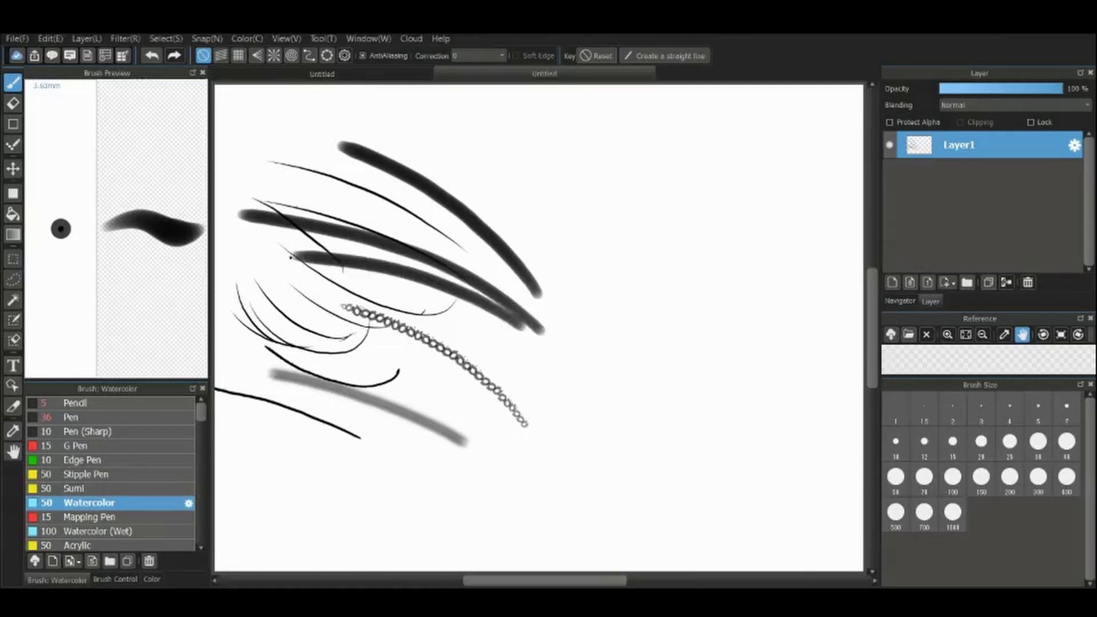
mouse_move(508, 143)
left_mouse_down()
mouse_move(559, 221)
mouse_move(502, 151)
mouse_move(417, 126)
left_mouse_up()
left_click_drag(529, 189, 297, 103)
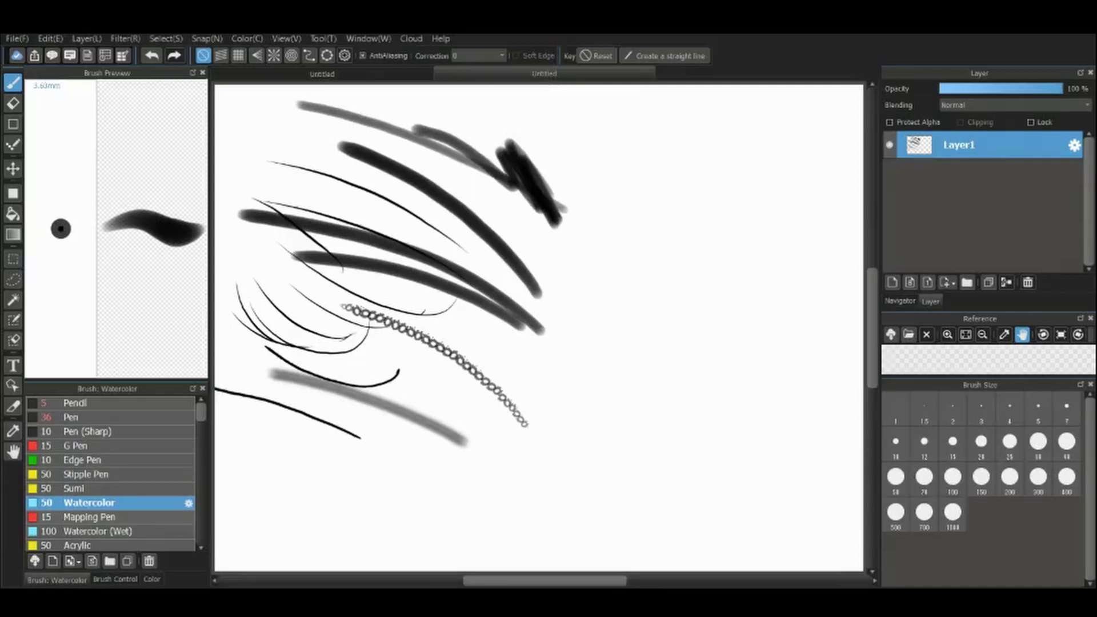
- Draw a long curved line with the Mapping Pen at size 15 and a broad stroke at size 500
left_click(92, 517)
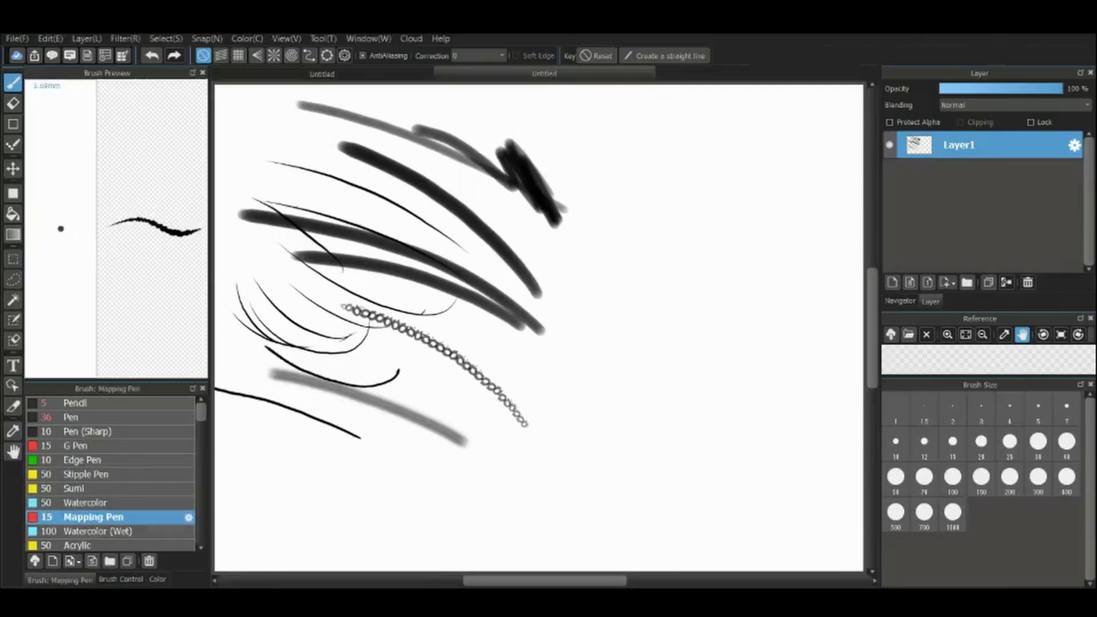
left_click_drag(278, 151, 597, 279)
left_click(895, 511)
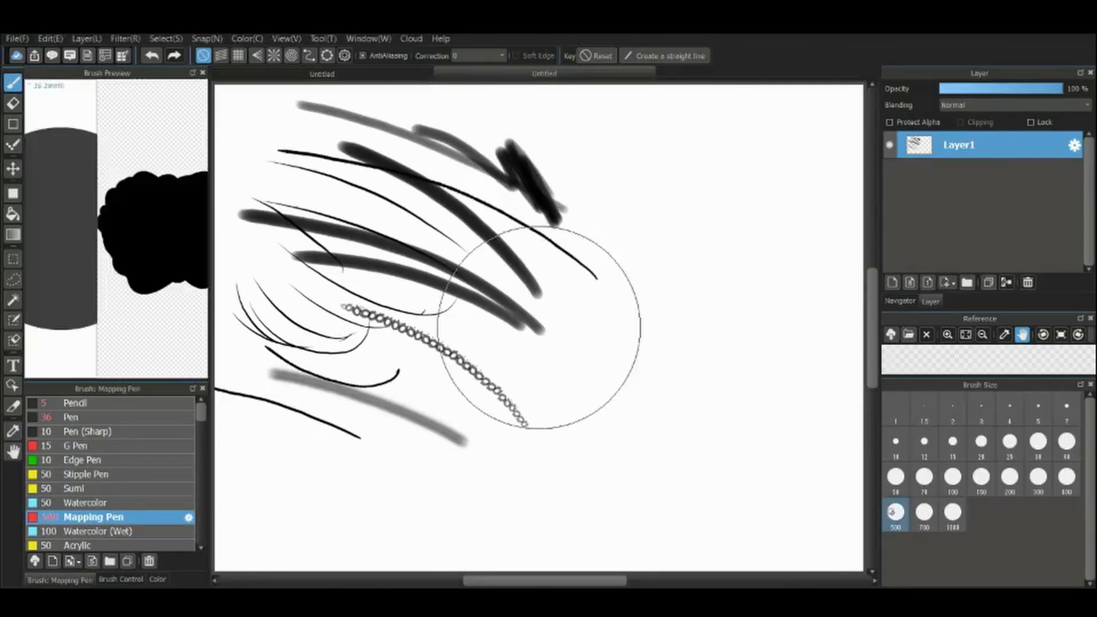
left_click_drag(663, 237, 292, 184)
- Undo all the brush test strokes until the canvas is blank
left_click(152, 56)
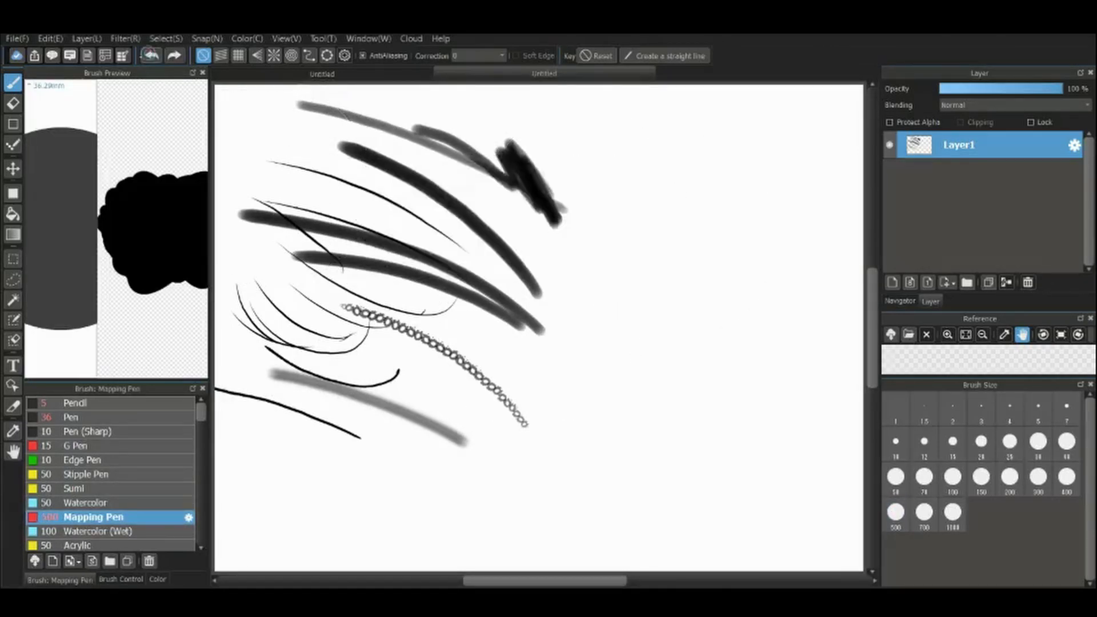
left_click(152, 56)
left_click(152, 56)
left_click(152, 55)
left_click(152, 55)
left_click(152, 56)
left_click(152, 56)
left_click(152, 56)
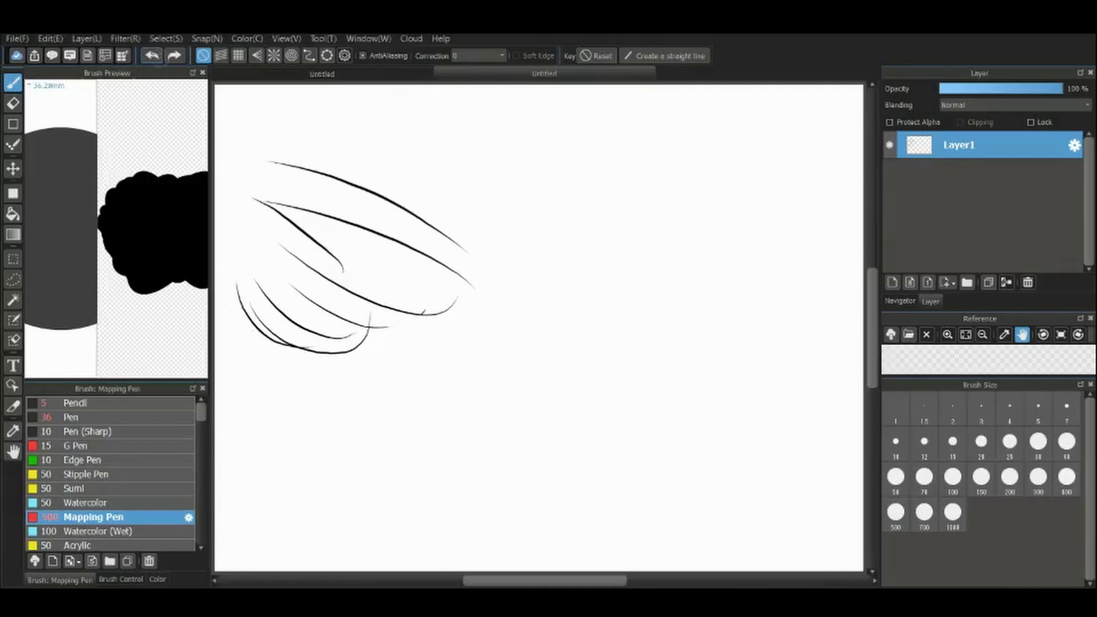
left_click(152, 55)
left_click(151, 55)
left_click(152, 56)
left_click(152, 56)
left_click(152, 56)
left_click(152, 55)
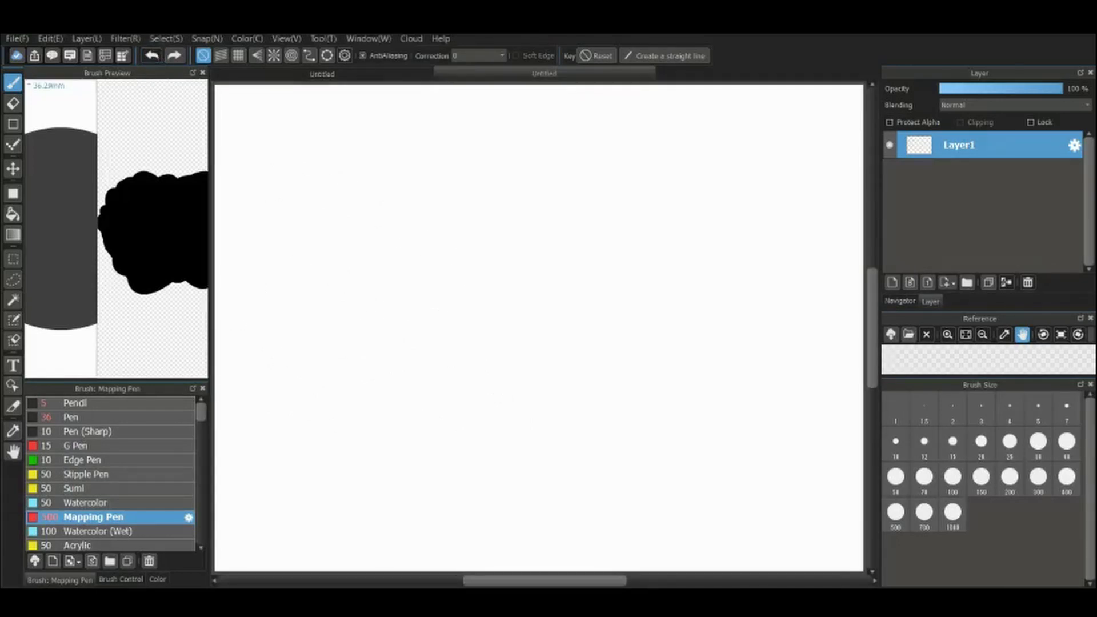
- Draw a wavy stroke with Watercolor (Wet) at size 100 and a zigzag stroke above it with Acrylic at size 50
left_click(103, 531)
mouse_move(488, 292)
left_mouse_down()
mouse_move(492, 331)
mouse_move(251, 288)
left_mouse_up()
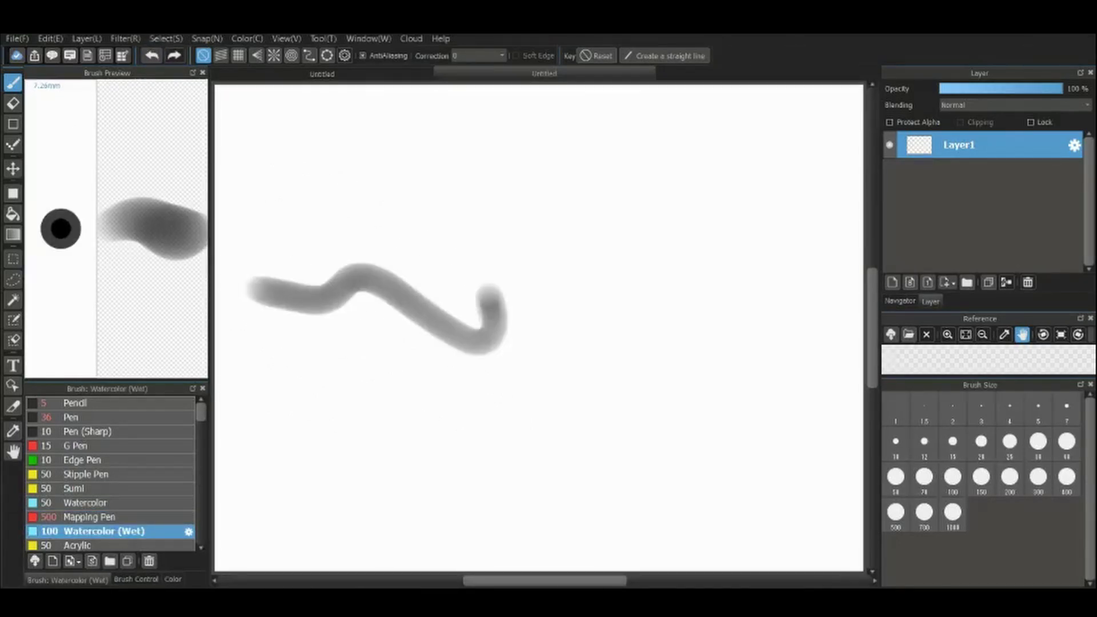
scroll(112, 475, "down", 2)
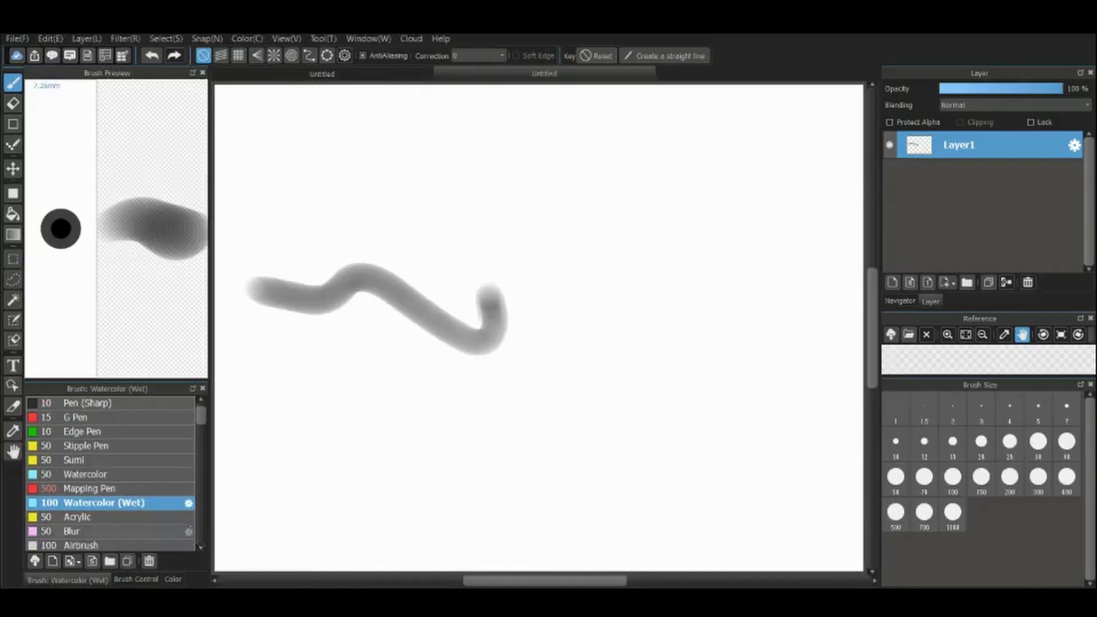
left_click(201, 546)
left_click(200, 547)
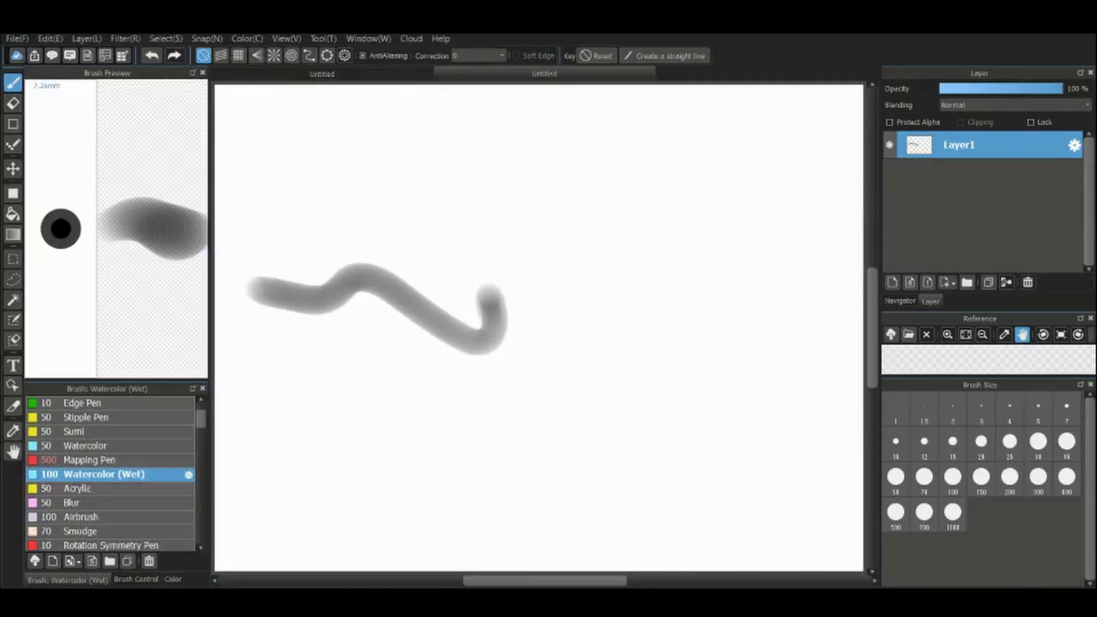
left_click(79, 489)
mouse_move(494, 279)
left_mouse_down()
mouse_move(399, 173)
mouse_move(227, 214)
left_mouse_up()
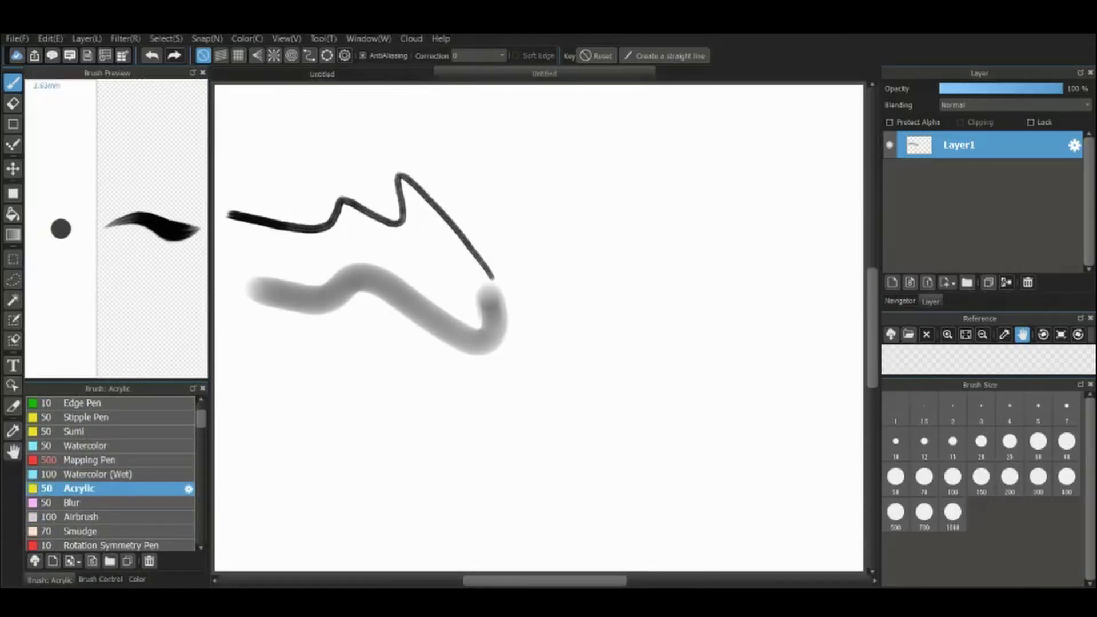
- Preview the Blur brush and spray two soft zigzag strokes with the Airbrush at size 100 below the grey wavy stroke
left_click(72, 503)
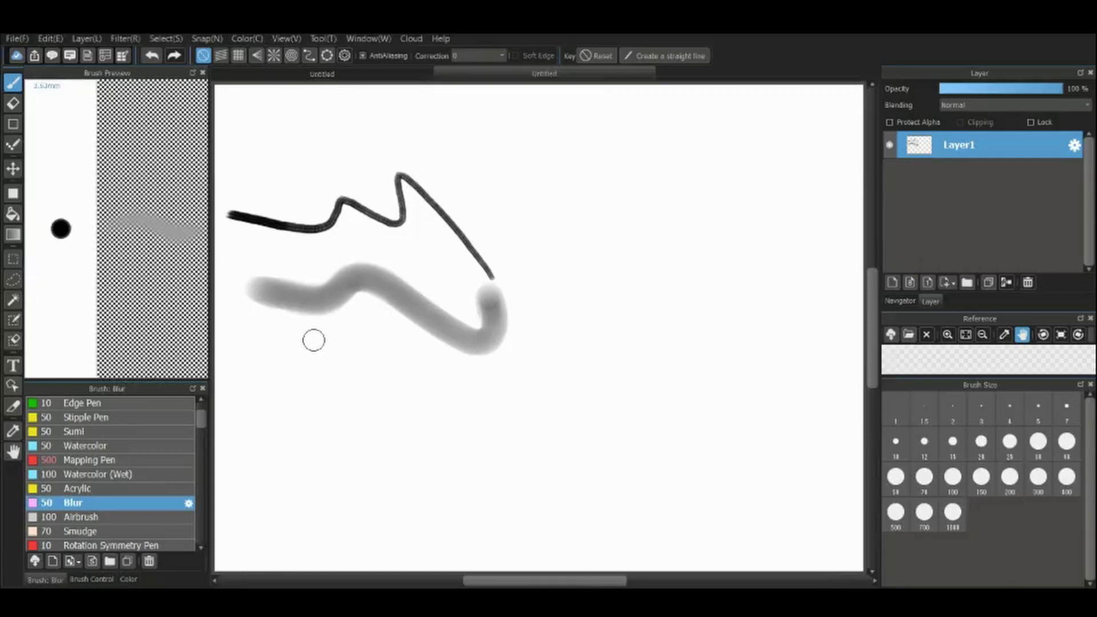
left_click(81, 516)
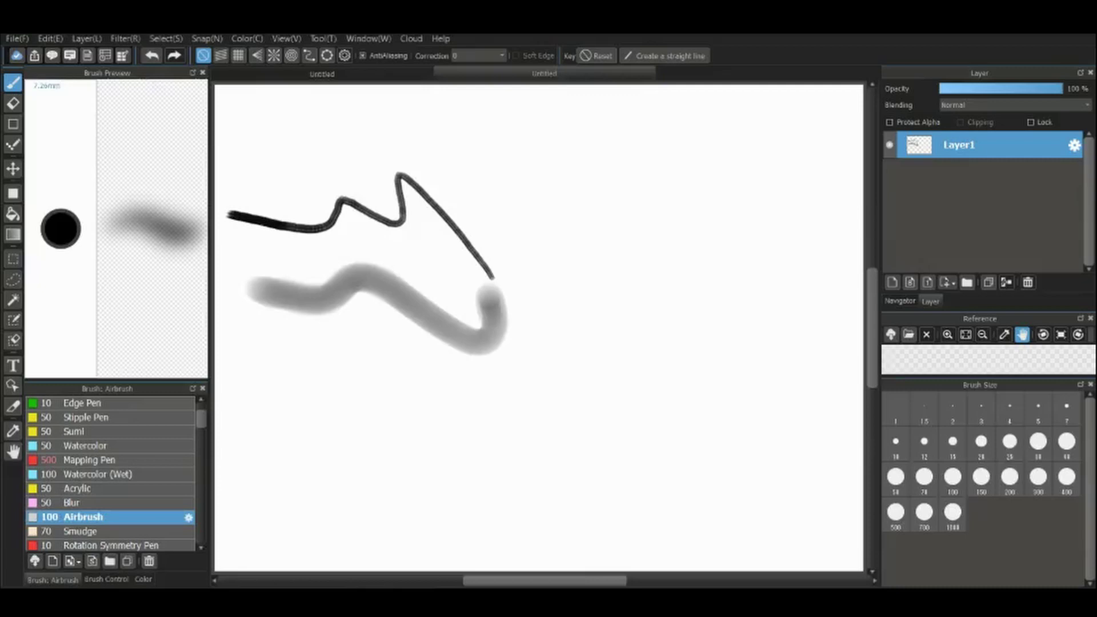
mouse_move(403, 308)
left_mouse_down()
mouse_move(387, 371)
mouse_move(276, 466)
left_mouse_up()
left_click_drag(412, 381, 232, 438)
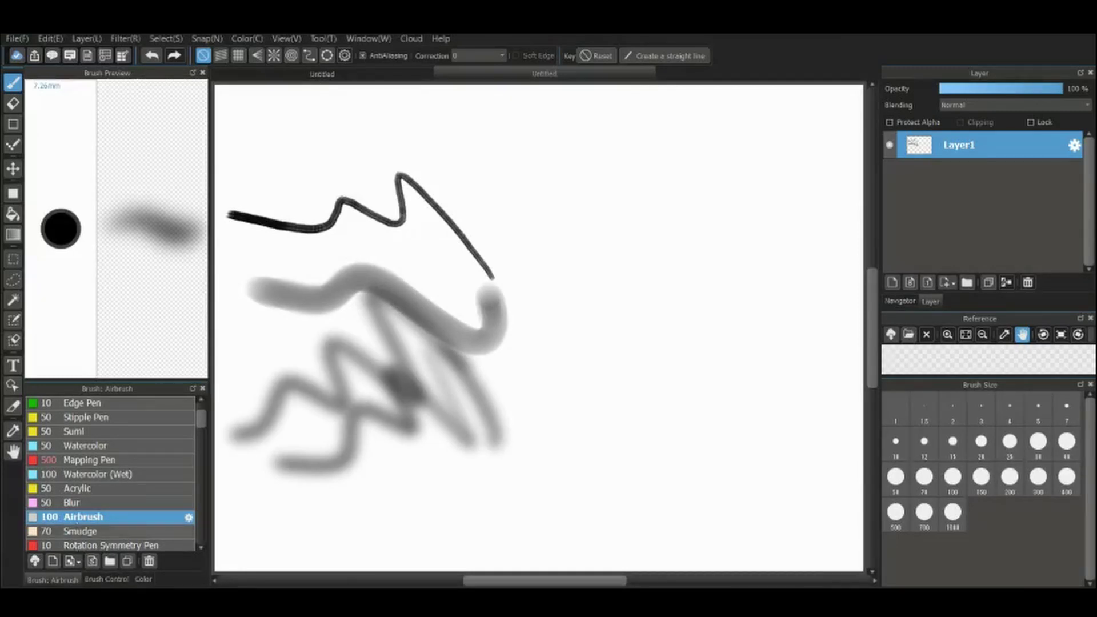
- Smear the airbrushed area with the Smudge brush and draw a curved line with the Rotation Symmetry Pen near the canvas's upper edge
left_click(80, 531)
mouse_move(408, 400)
left_mouse_down()
mouse_move(353, 398)
mouse_move(220, 437)
left_mouse_up()
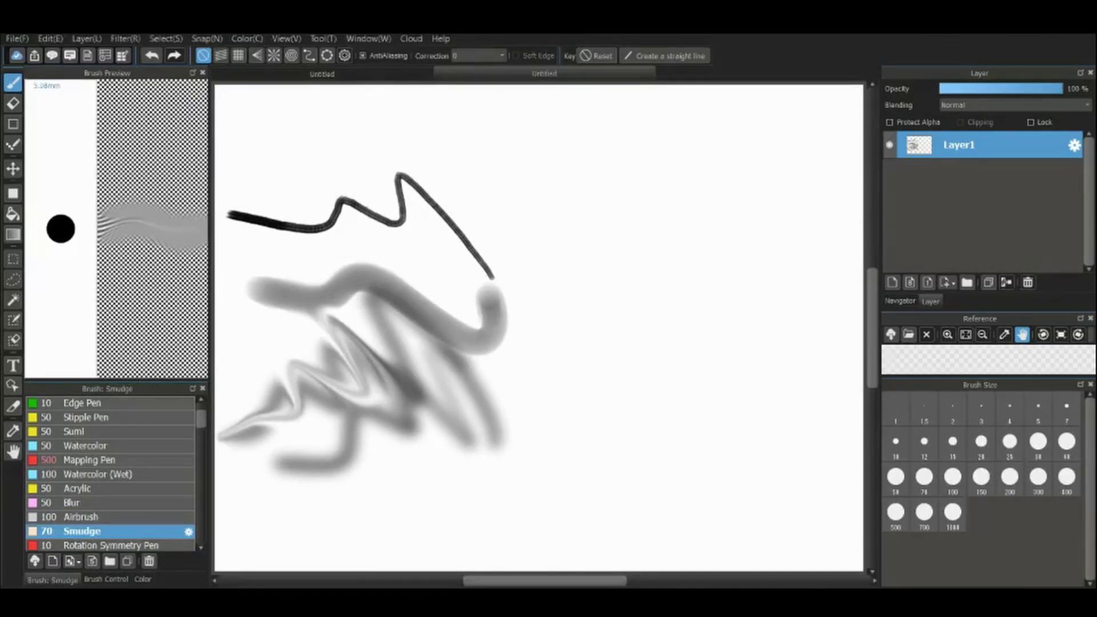
left_click(109, 545)
mouse_move(320, 123)
left_mouse_down()
mouse_move(539, 232)
mouse_move(623, 248)
left_mouse_up()
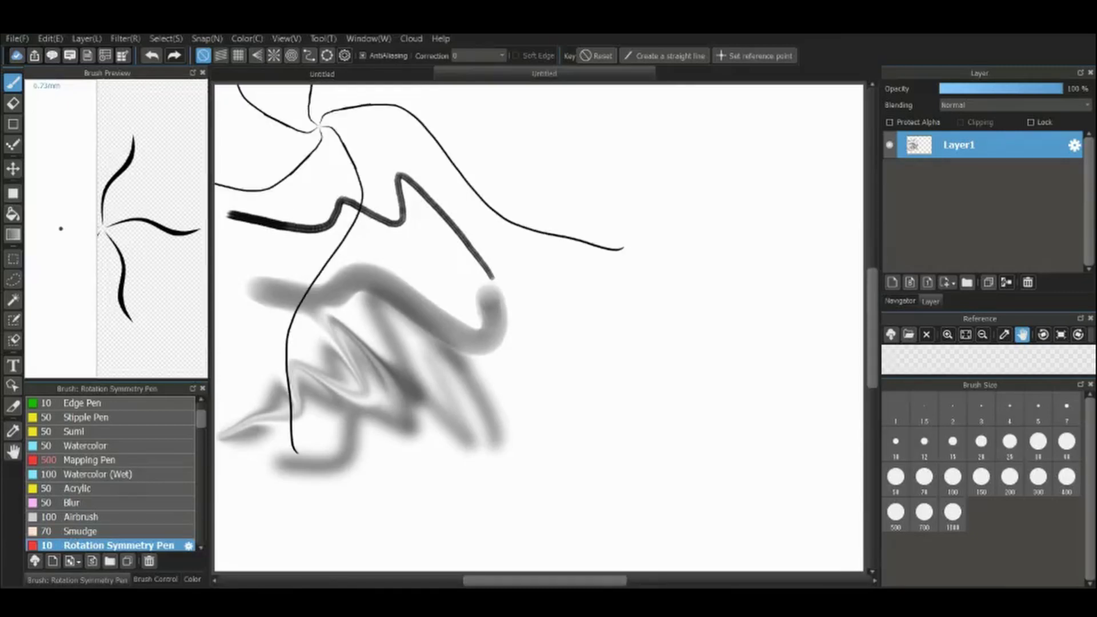
- Draw a long wavy speckled stroke with the Sparkle Brush at size 100 across the middle of the canvas
left_click(201, 547)
left_click(201, 547)
left_click(201, 547)
left_click(114, 517)
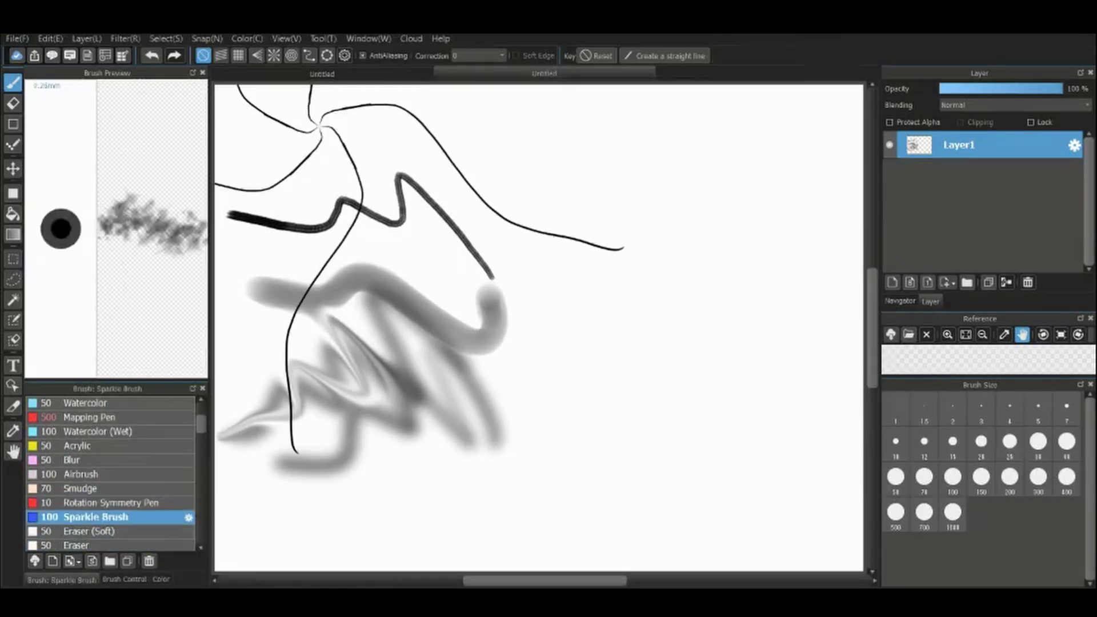
mouse_move(788, 365)
left_mouse_down()
mouse_move(595, 273)
mouse_move(357, 257)
left_mouse_up()
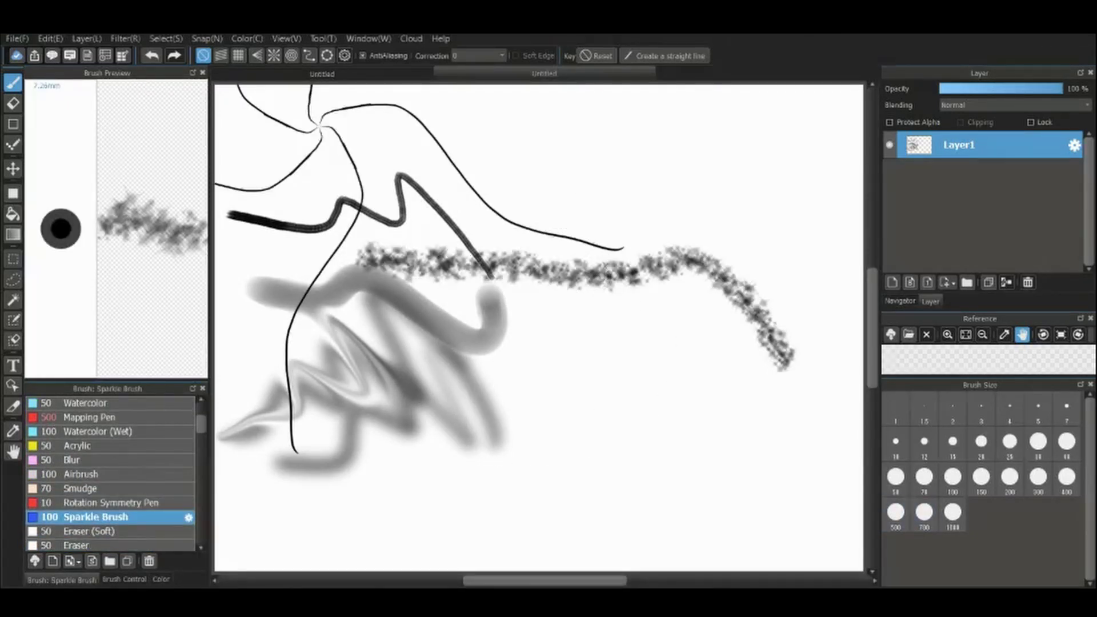
- Erase a faint line through the grey strokes with Eraser (Soft) and a solid zigzag through the smudged area with Eraser
left_click(121, 530)
left_click_drag(507, 276, 320, 312)
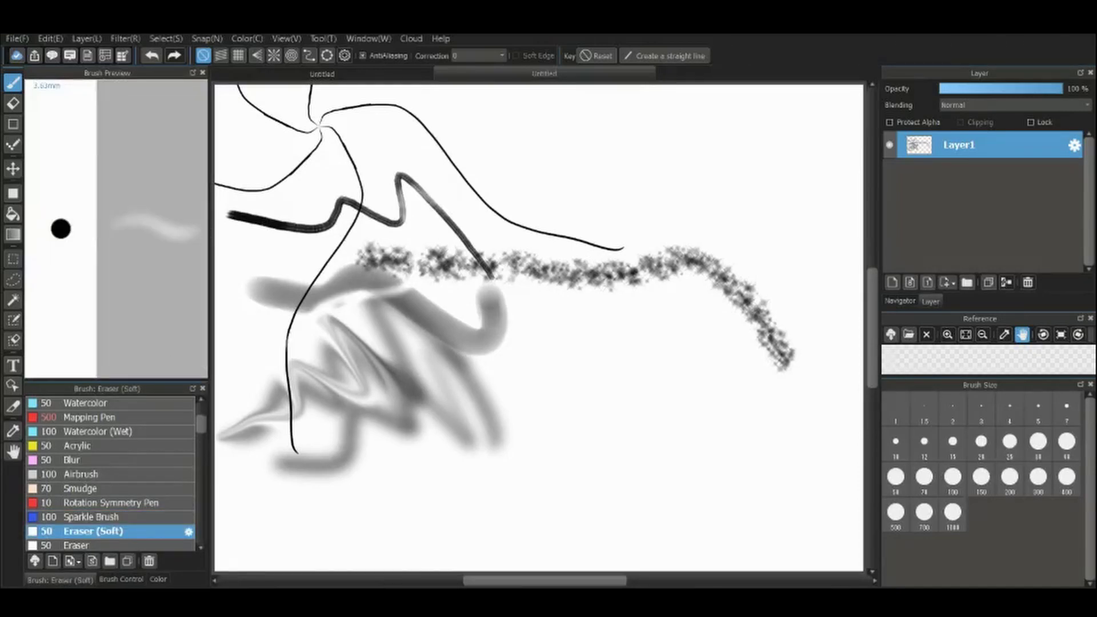
left_click(95, 543)
left_click_drag(471, 437, 285, 365)
- Draw a wavy trail of flowers with the Flower (Japanese pattern) 4 brush below the smudged area
left_click(201, 547)
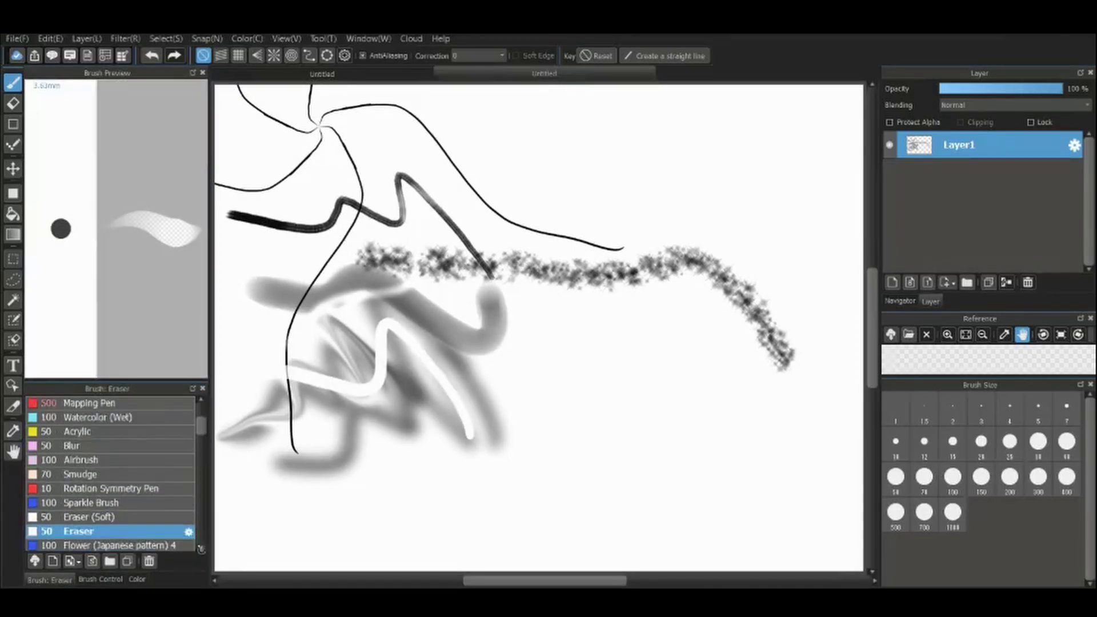
left_click(201, 547)
left_click(103, 531)
mouse_move(628, 521)
left_mouse_down()
mouse_move(526, 391)
mouse_move(273, 411)
left_mouse_up()
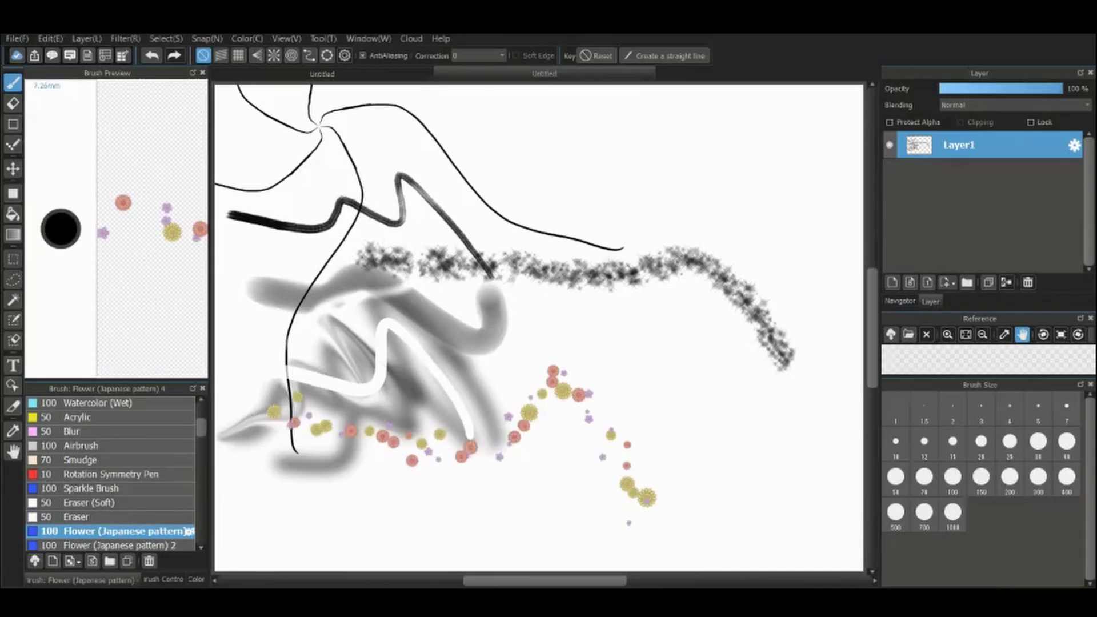
- Draw a curved trail of leaves over the smudged area with the Leaf (Large) brush at size 100
scroll(114, 474, "down", 10)
left_click(80, 482)
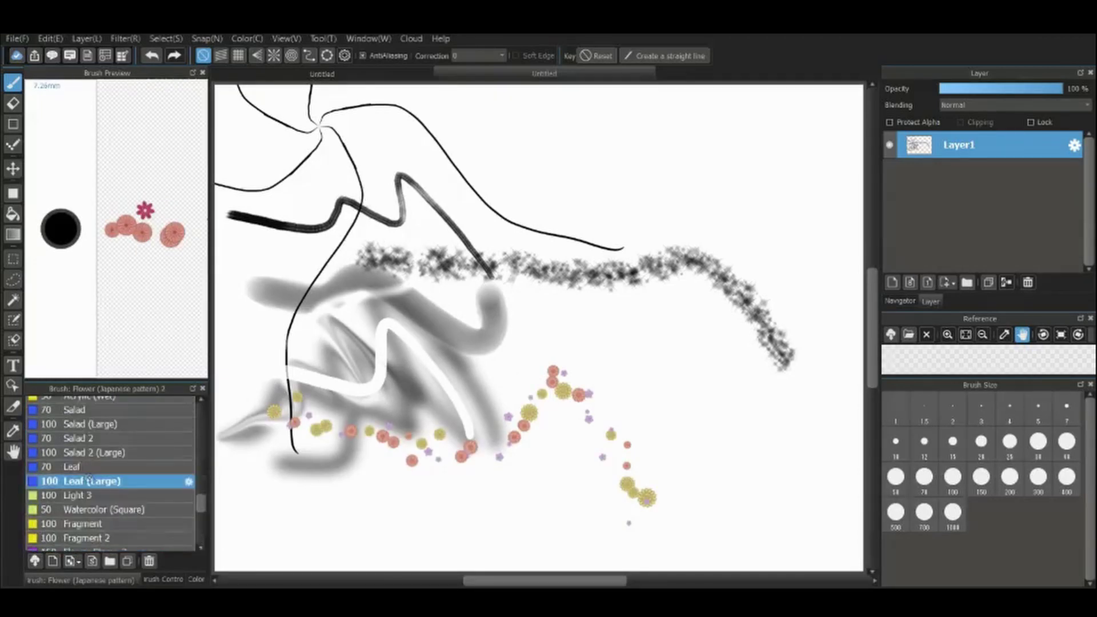
mouse_move(511, 461)
left_mouse_down()
mouse_move(377, 437)
mouse_move(257, 448)
left_mouse_up()
- Draw a long arc with Watercolor (Square) at size 50 and a scattered diagonal stroke above it with Fragment 2 at size 100
left_click(109, 509)
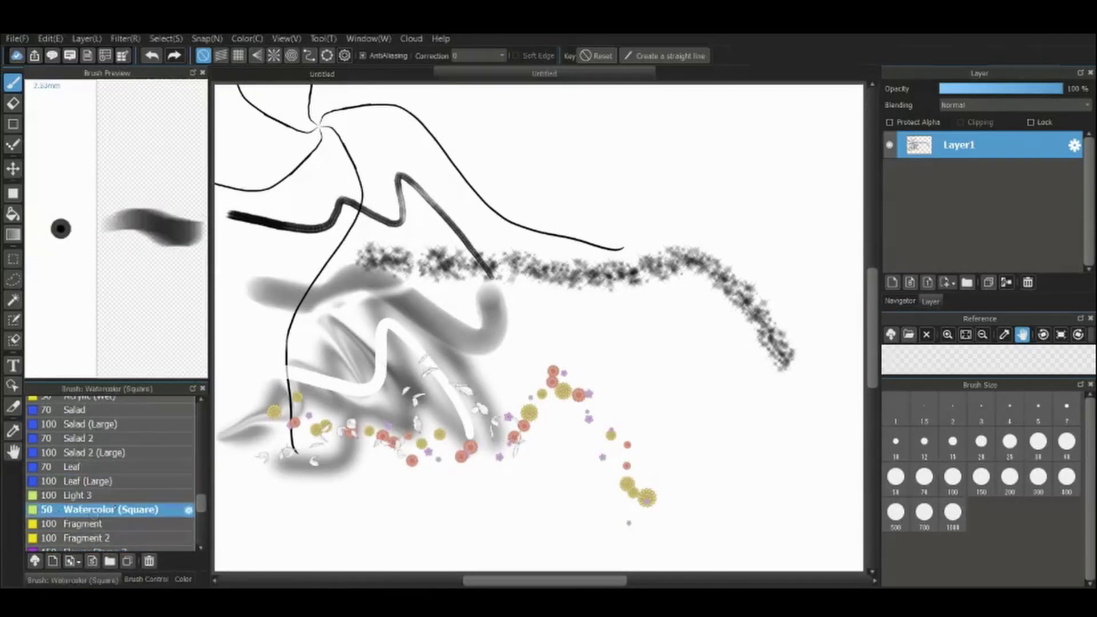
left_click_drag(639, 518, 214, 309)
left_click(80, 537)
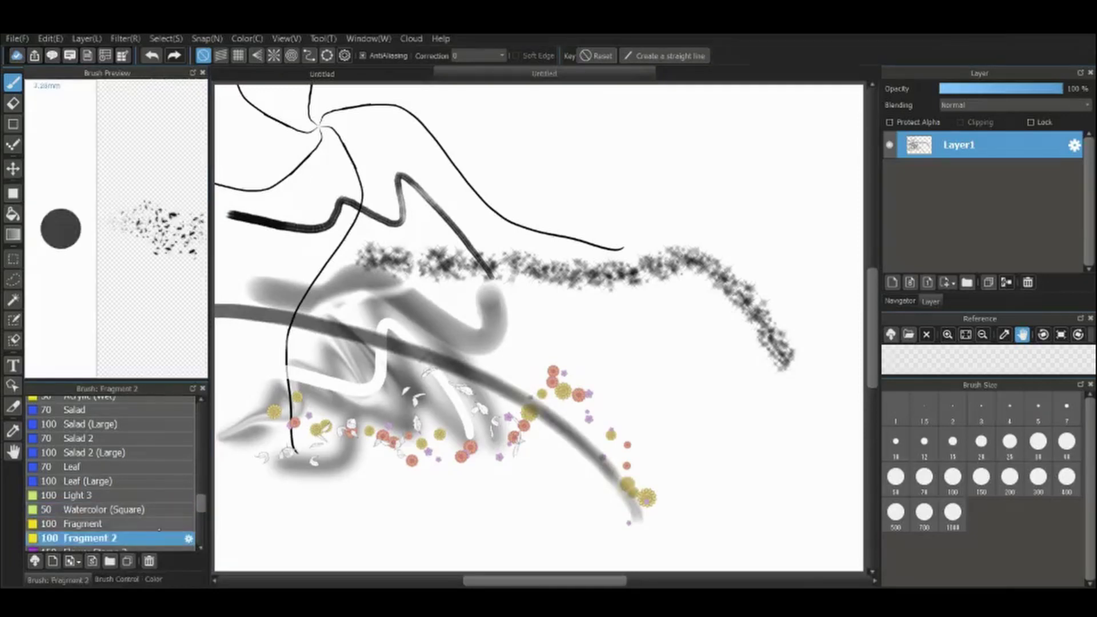
left_click_drag(546, 472, 220, 260)
- Draw a thin looping line with a Lead Pencil brush and a thick jagged diagonal stroke with Hatching (Tile) at size 30
scroll(114, 486, "down", 5)
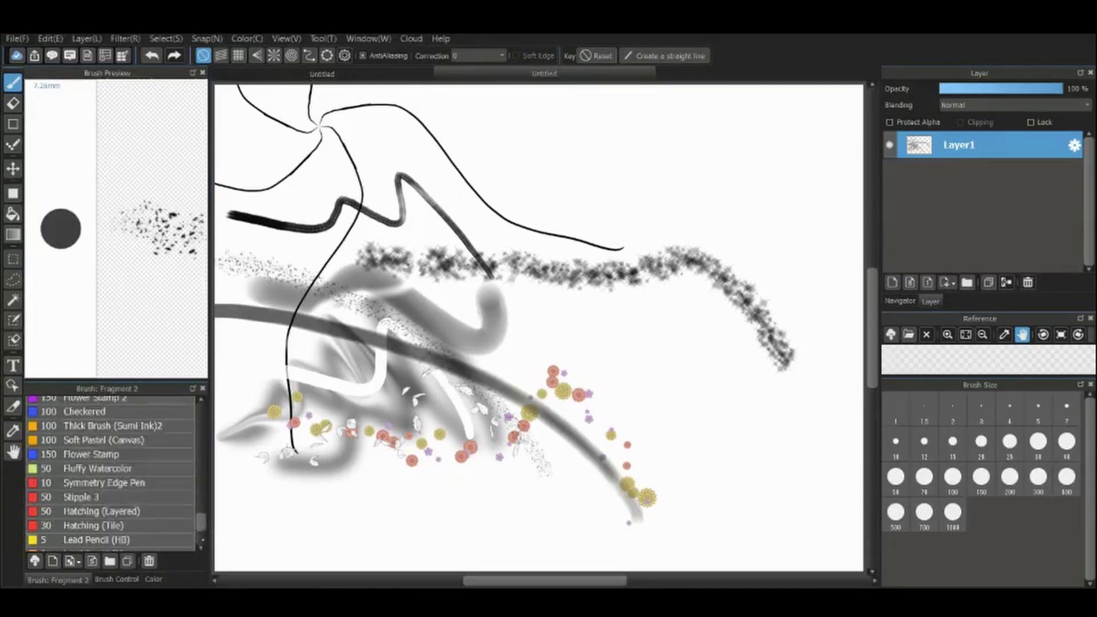
left_click(97, 444)
mouse_move(378, 200)
left_mouse_down()
mouse_move(365, 457)
mouse_move(289, 507)
left_mouse_up()
left_click(98, 415)
left_click_drag(660, 400, 298, 133)
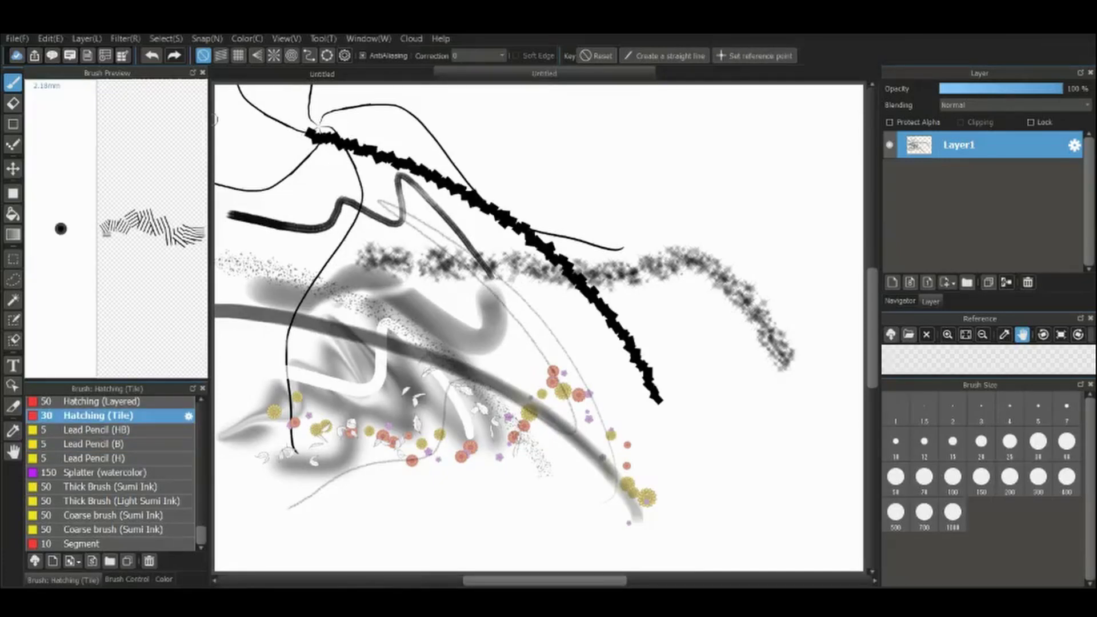
- Draw a gray arc with Thick Brush (Light Sumi Ink) and a long black curve below it with Thick Brush (Sumi Ink), both at size 50
left_click(97, 430)
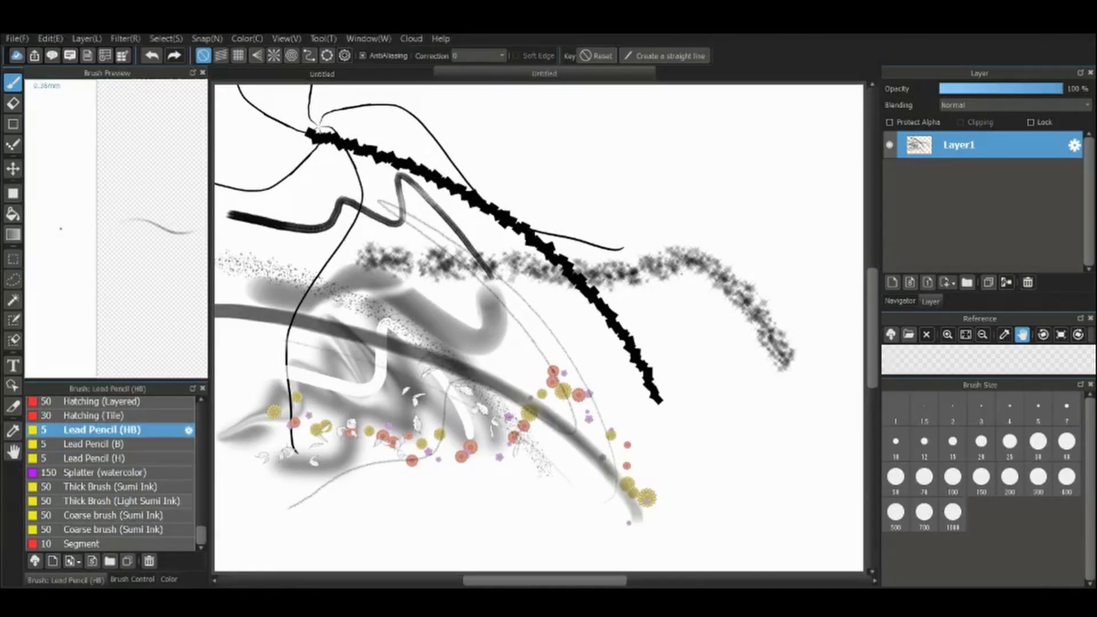
left_click(187, 501)
mouse_move(706, 247)
left_mouse_down()
mouse_move(519, 157)
mouse_move(368, 155)
left_mouse_up()
left_click(171, 487)
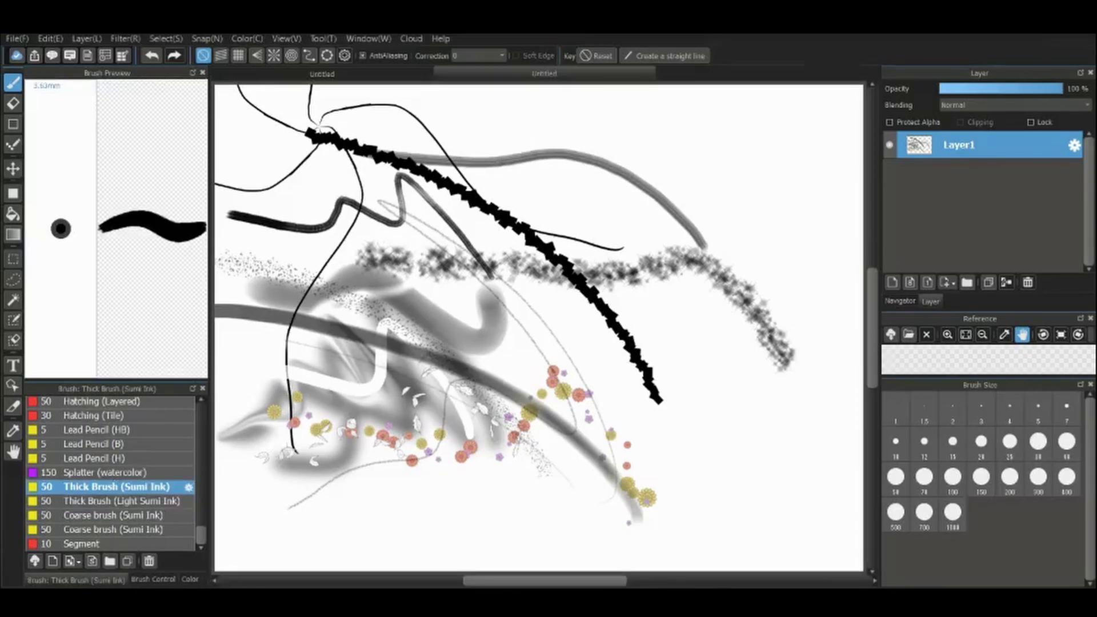
left_click_drag(754, 476, 384, 422)
- Make a faint test stroke with the Coarse brush (Sumi Ink) at size 50 and cover the canvas with a grid using the Segment brush
left_click(106, 529)
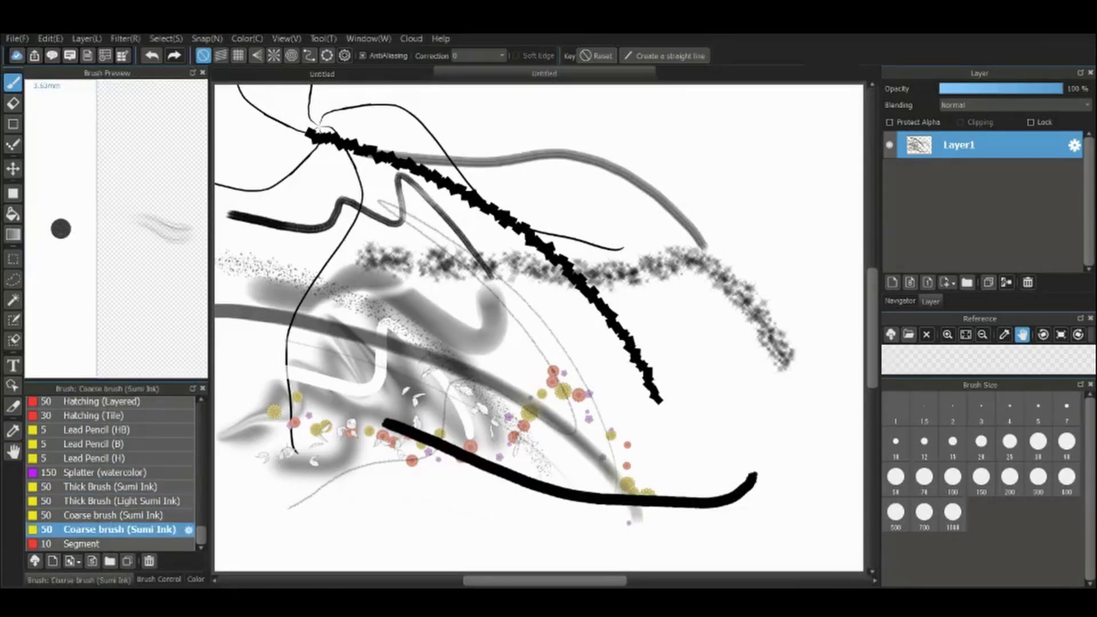
left_click(134, 544)
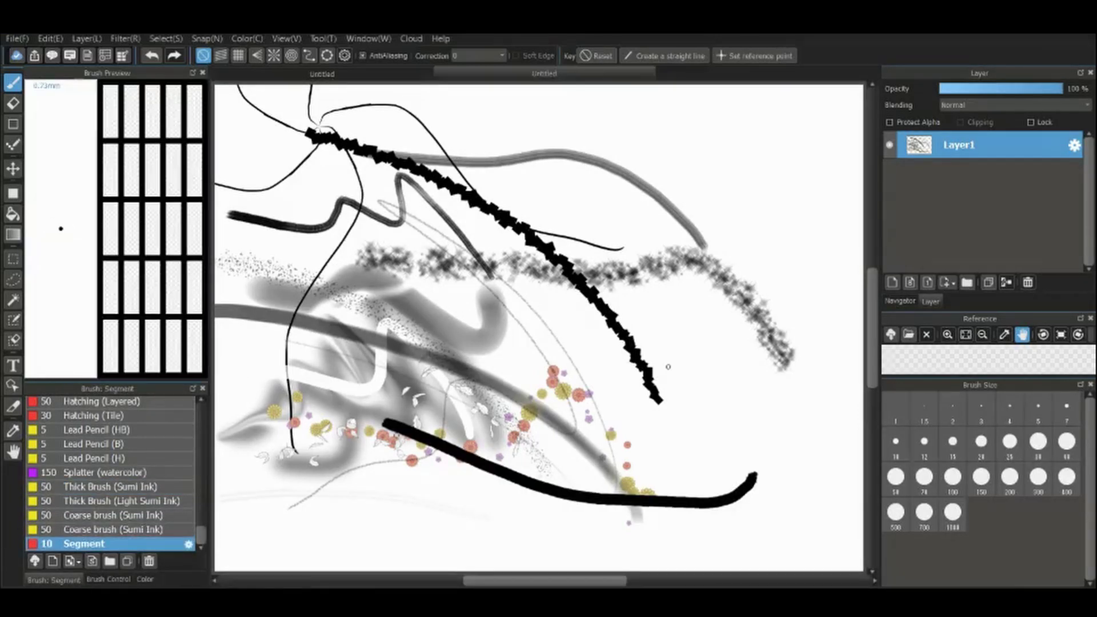
left_click(397, 121)
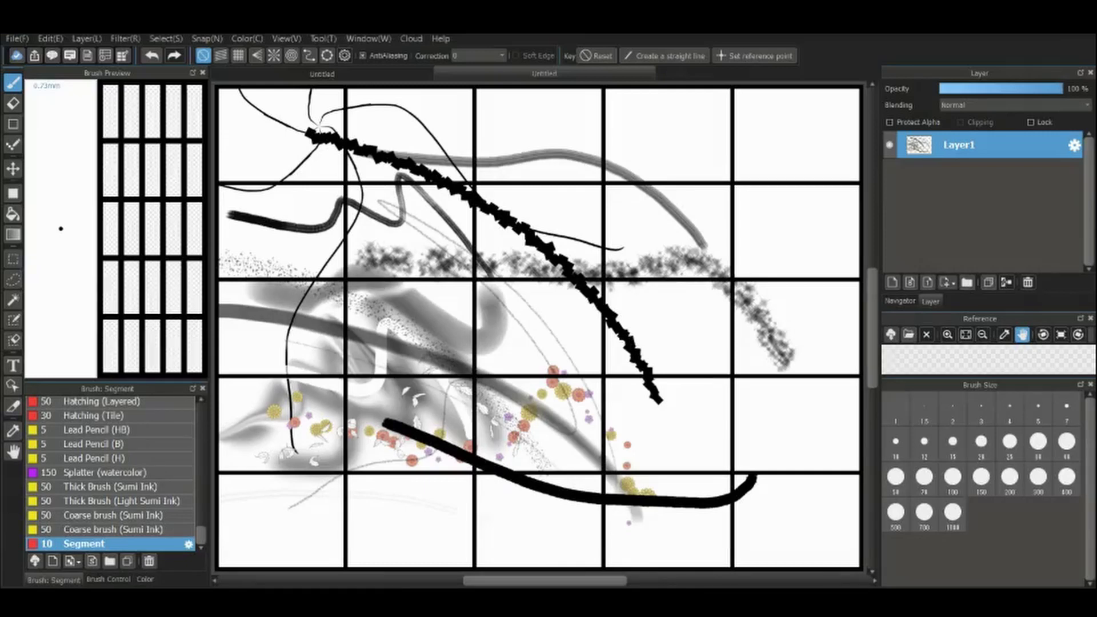
- Undo the Segment grid, the sumi ink strokes and the jagged Hatching (Tile) stroke
key("ctrl+z")
key("ctrl+z")
key("ctrl+z")
key("ctrl+z")
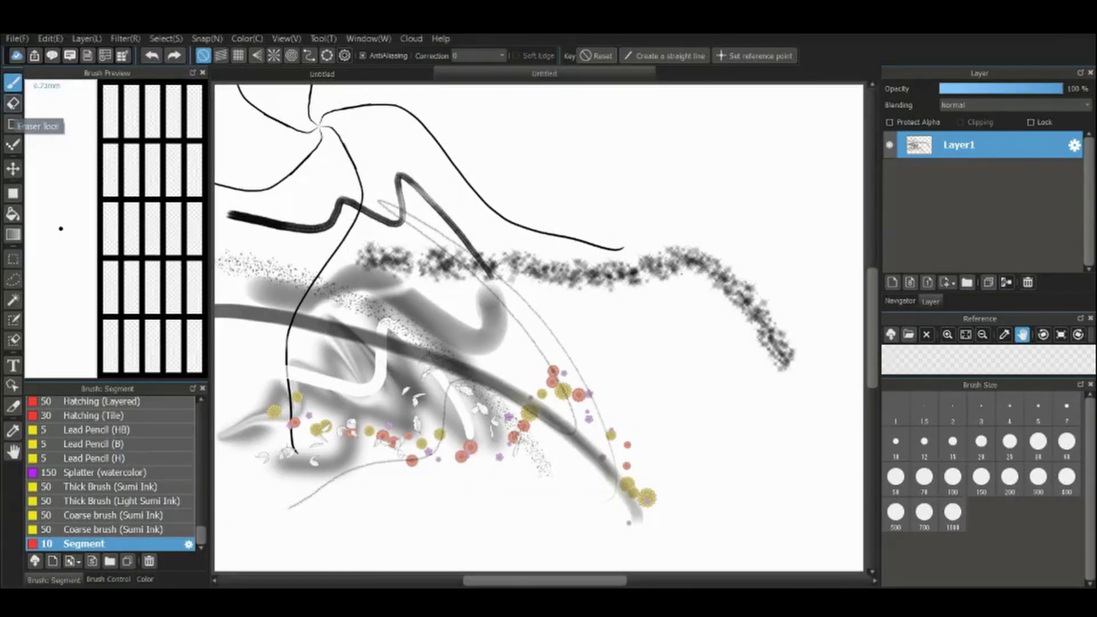
- Scribble a zigzag through the overlapping strokes with the Eraser tool, and switch to the Shape Brush tool
left_click(13, 103)
mouse_move(437, 306)
left_mouse_down()
mouse_move(388, 258)
mouse_move(330, 411)
mouse_move(342, 443)
left_mouse_up()
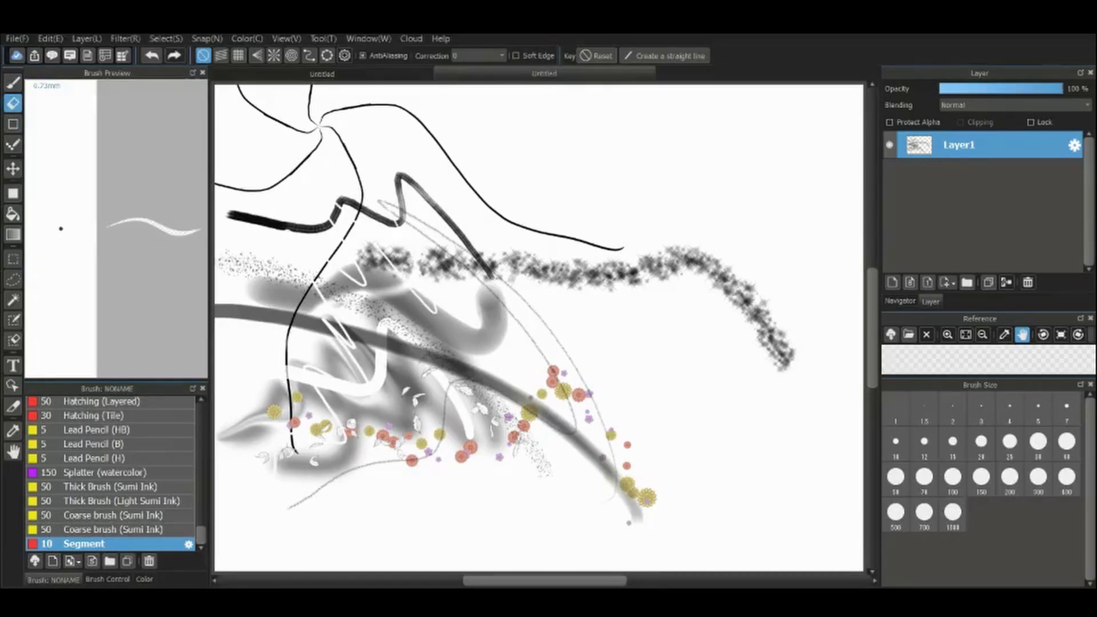
left_click(13, 124)
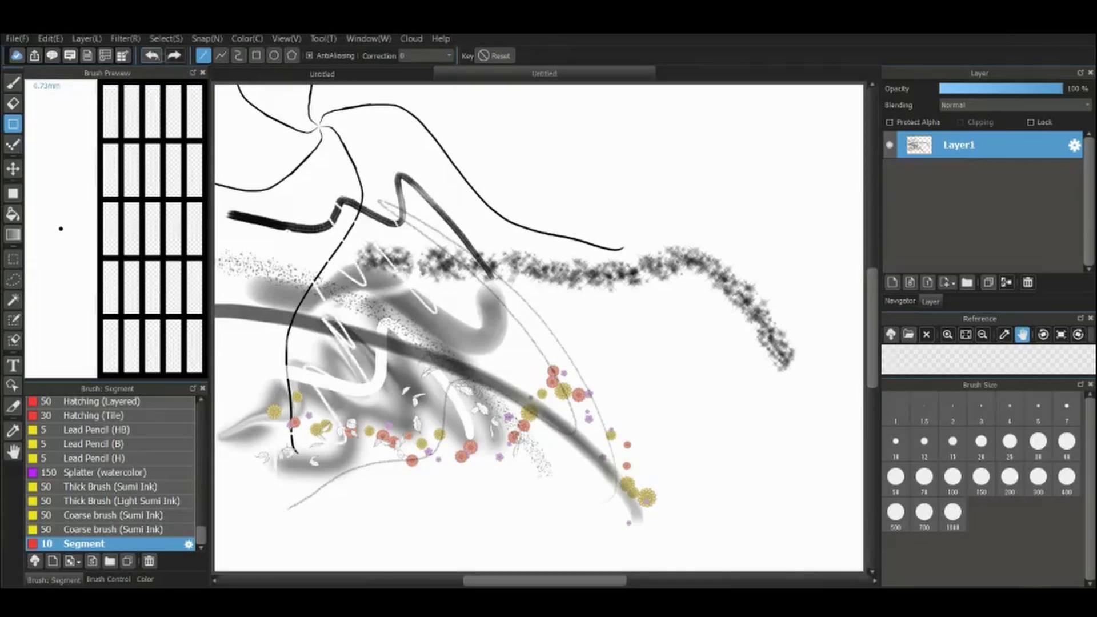
- Undo all remaining test strokes until the canvas is blank
left_click(159, 55)
left_click(158, 56)
left_click(160, 56)
left_click(159, 55)
left_click(159, 55)
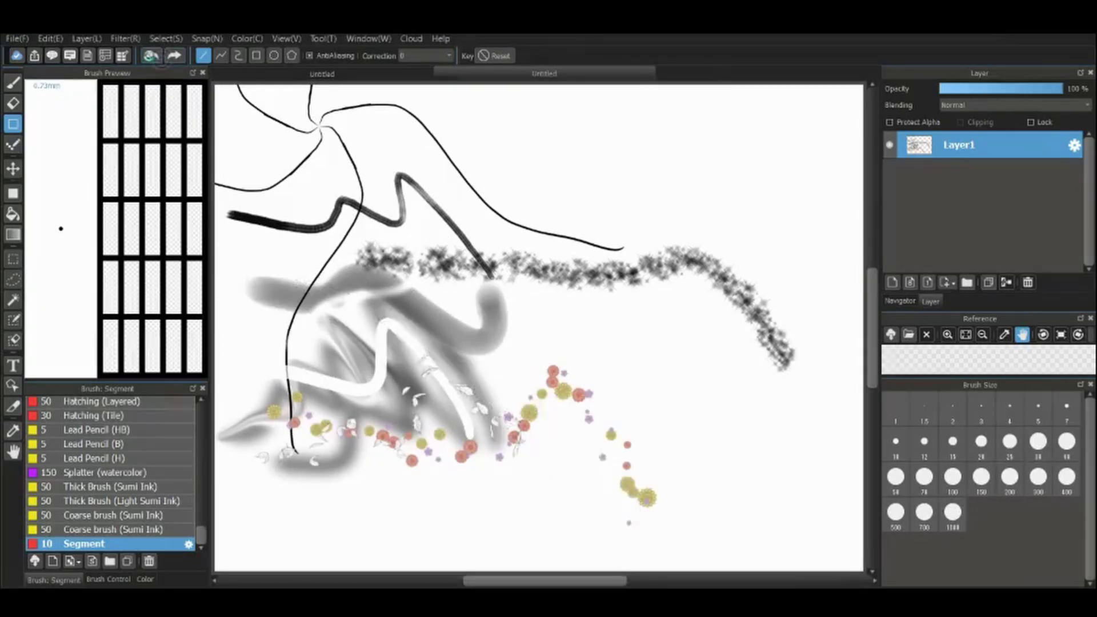
left_click(158, 55)
left_click(156, 55)
left_click(155, 55)
left_click(152, 55)
left_click(152, 55)
left_click(152, 55)
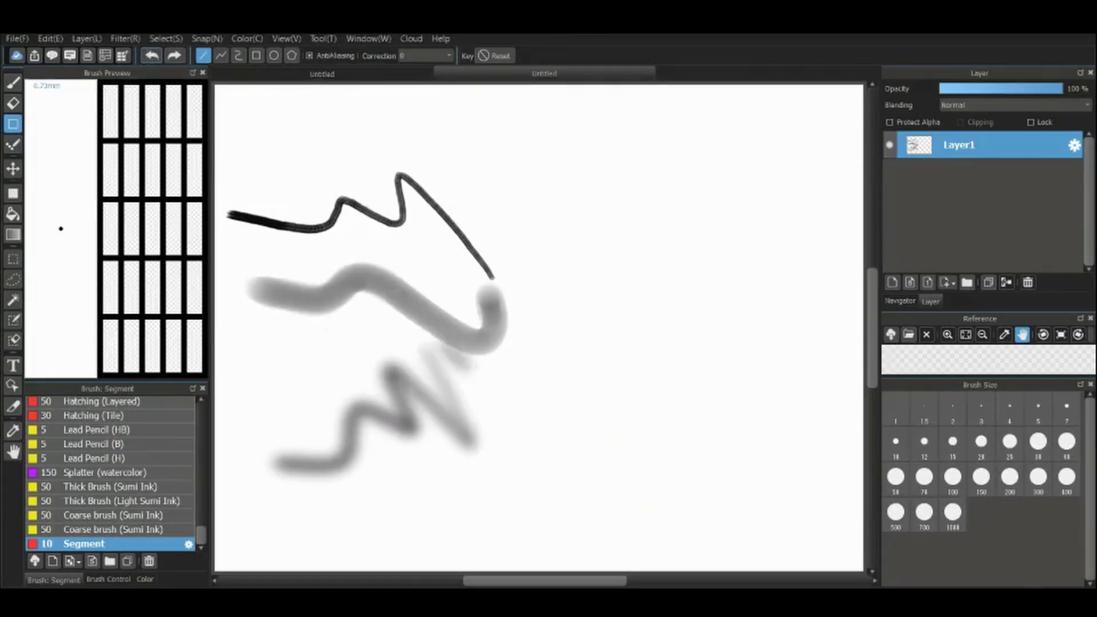
left_click(152, 55)
left_click(152, 55)
left_click(152, 55)
left_click(152, 56)
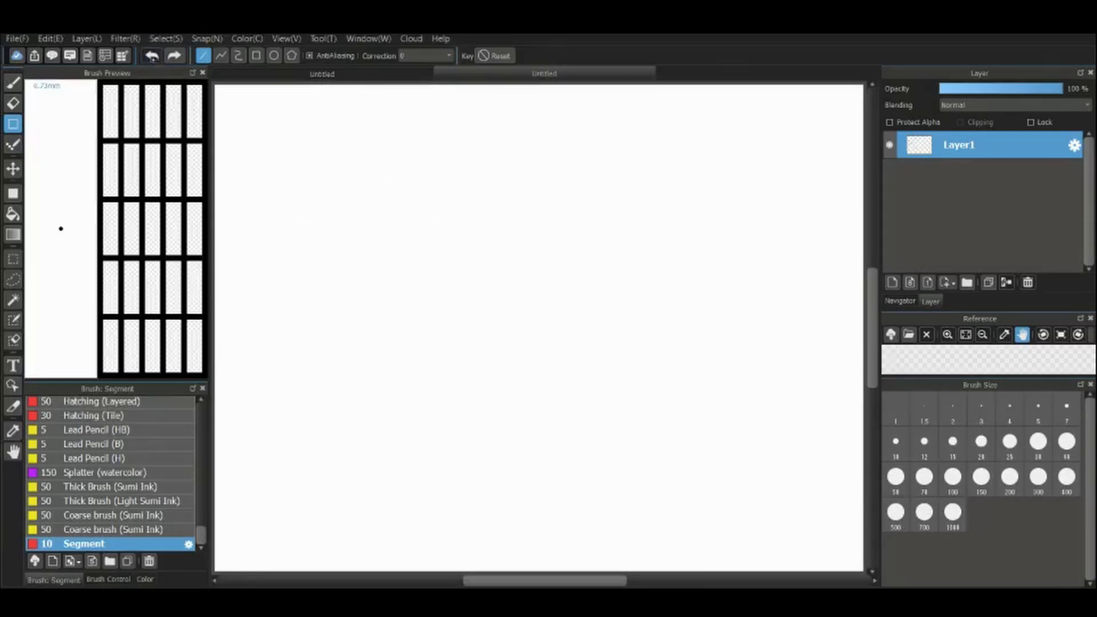
- Choose the Pencil brush, turn on vanishing point snapping and set a vanishing point near the canvas center with guides fanning to one side
scroll(85, 457, "up", 10)
left_click(83, 403)
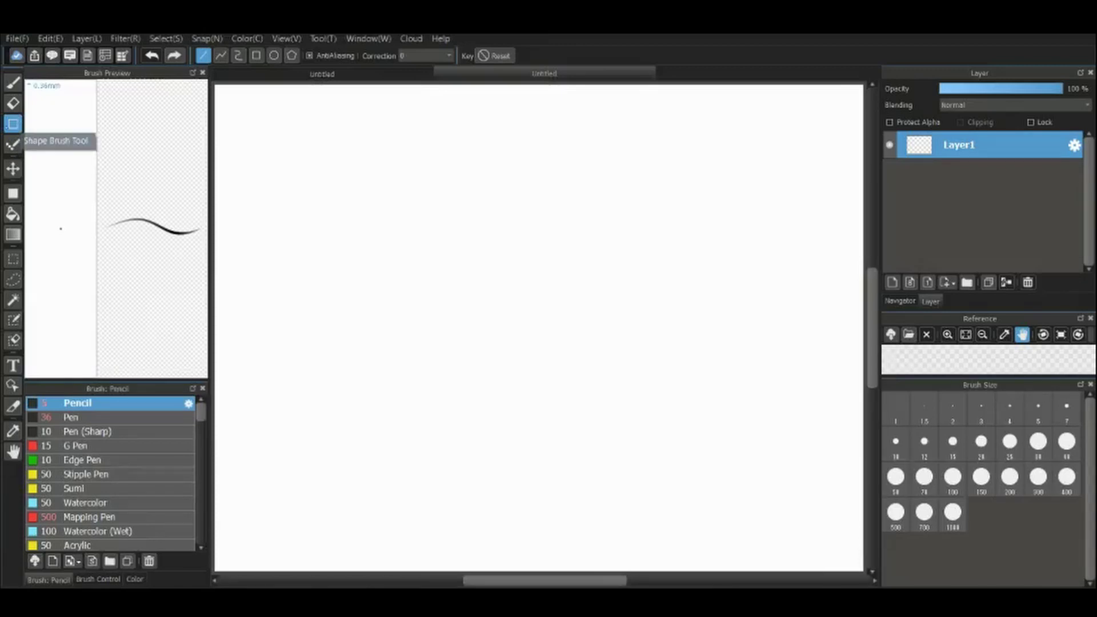
key("b")
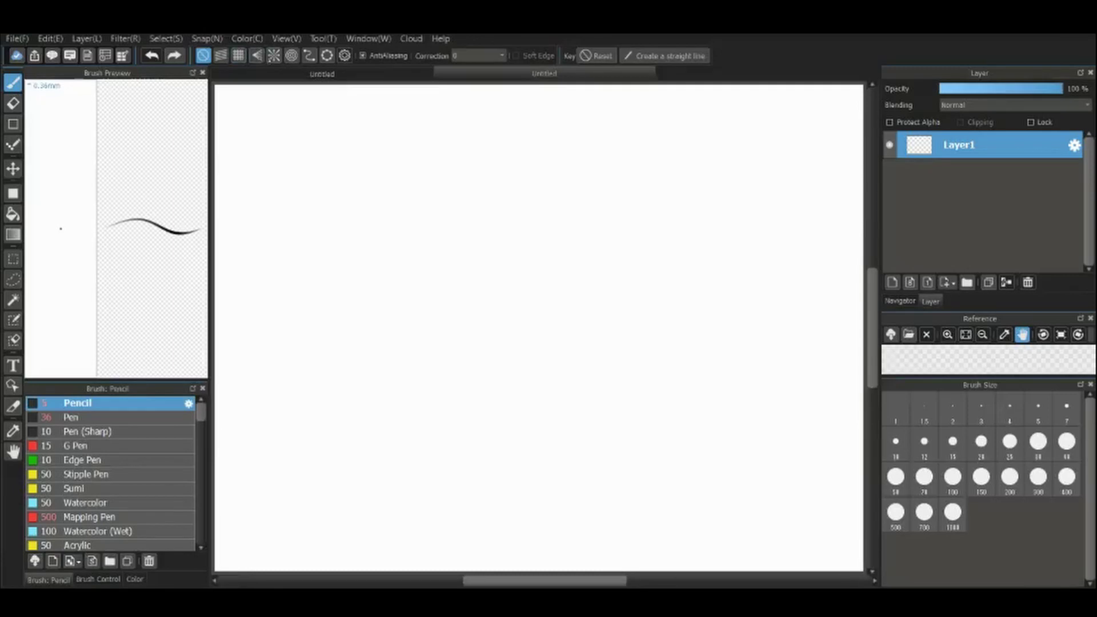
left_click(257, 55)
mouse_move(533, 304)
left_mouse_down()
mouse_move(389, 219)
mouse_move(272, 183)
mouse_move(247, 128)
mouse_move(536, 303)
mouse_move(227, 409)
left_mouse_up()
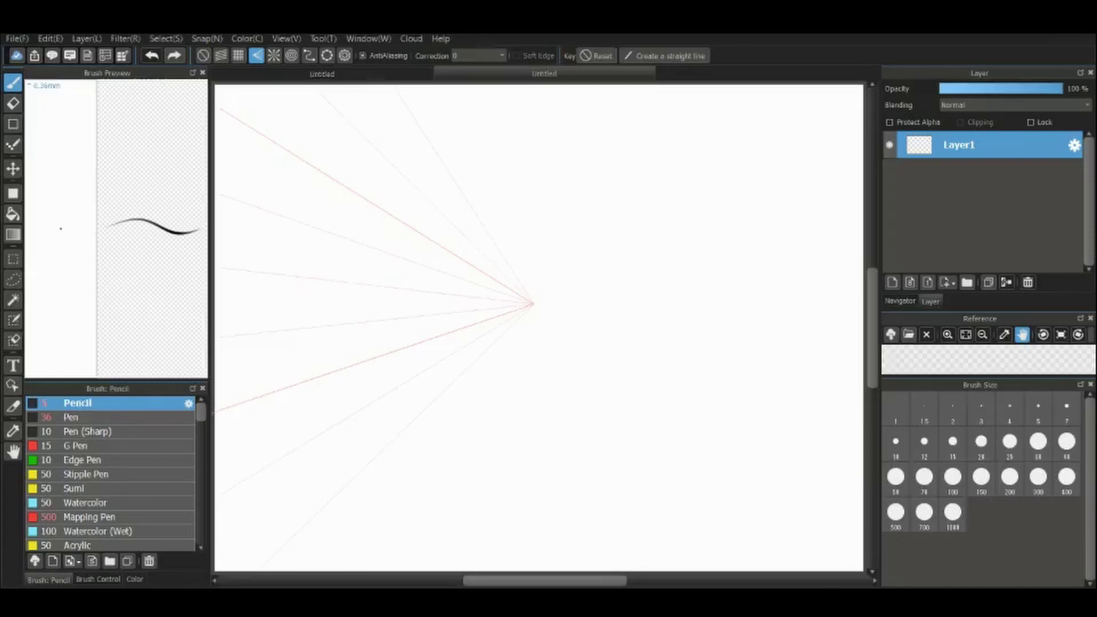
- Draw snapped pencil lines radiating from the vanishing point along the fanned guides, and toggle the vanishing point snap off and back on
left_click_drag(523, 294, 280, 243)
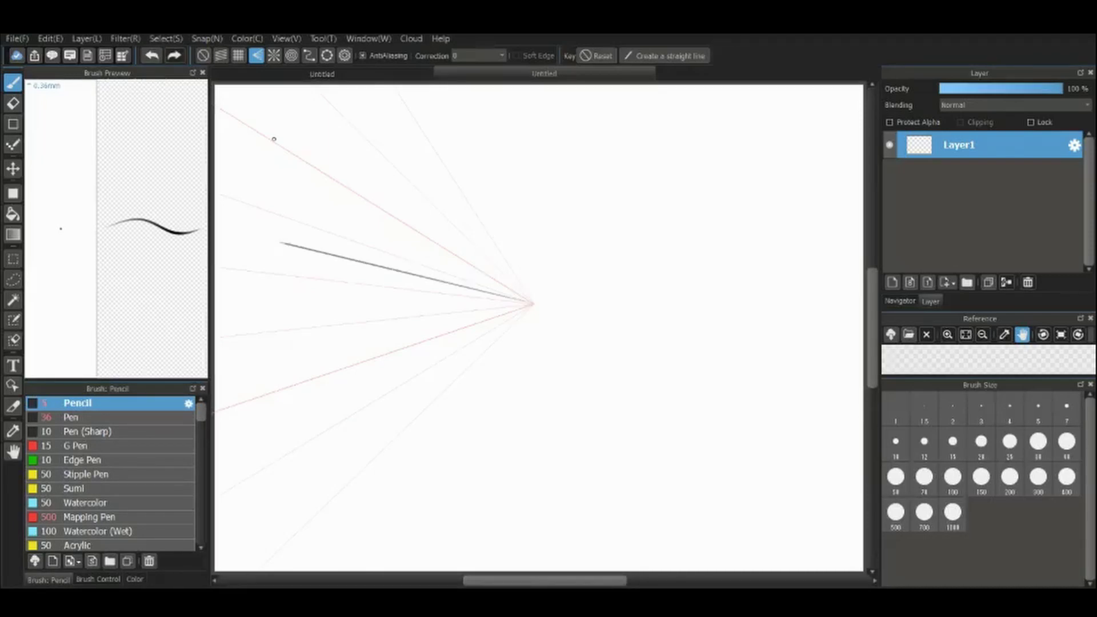
mouse_move(526, 301)
left_mouse_down()
mouse_move(257, 135)
mouse_move(465, 253)
mouse_move(233, 446)
mouse_move(430, 196)
mouse_move(320, 80)
mouse_move(282, 140)
mouse_move(229, 142)
mouse_move(383, 196)
mouse_move(258, 86)
left_mouse_up()
left_click_drag(400, 219, 167, 81)
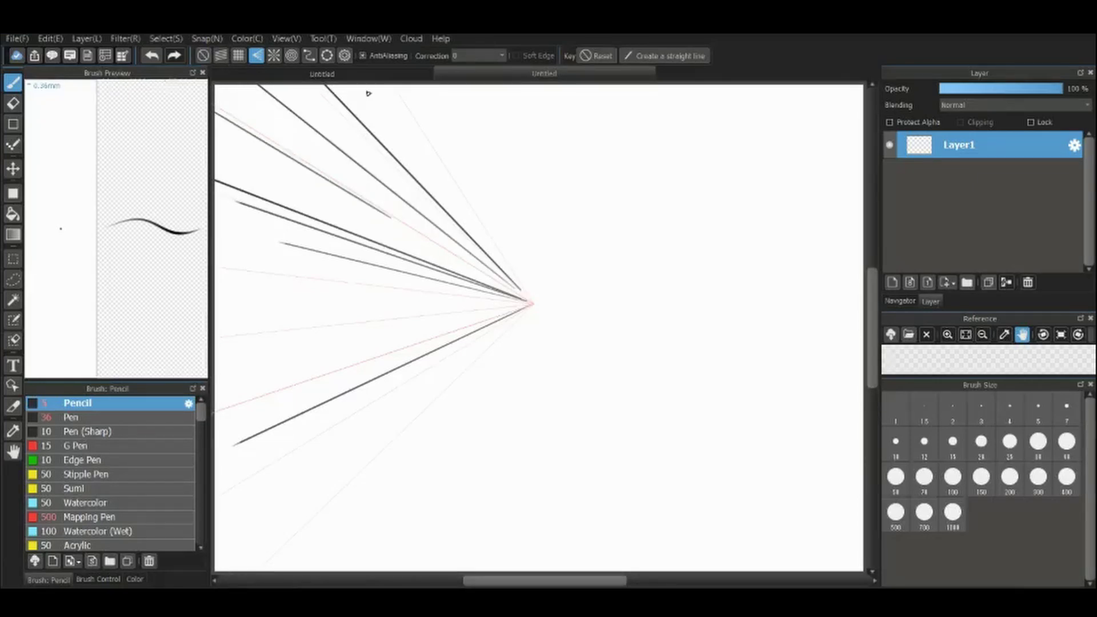
left_click_drag(392, 94, 514, 274)
left_click_drag(415, 291, 216, 269)
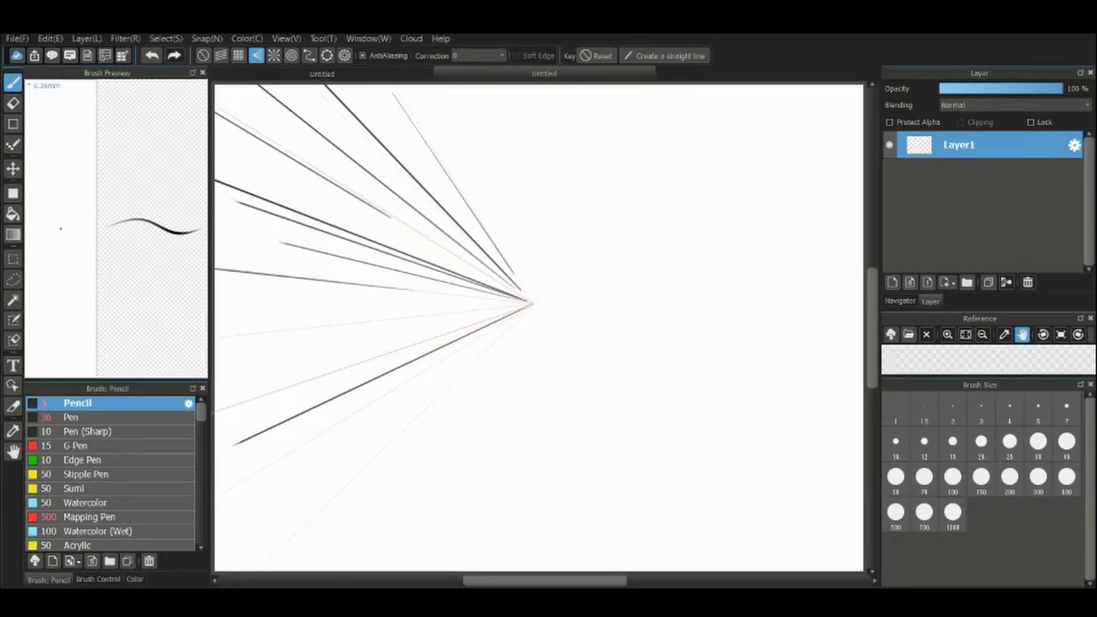
left_click_drag(449, 316, 215, 349)
left_click_drag(395, 350, 216, 410)
left_click_drag(397, 384, 216, 490)
left_click(203, 55)
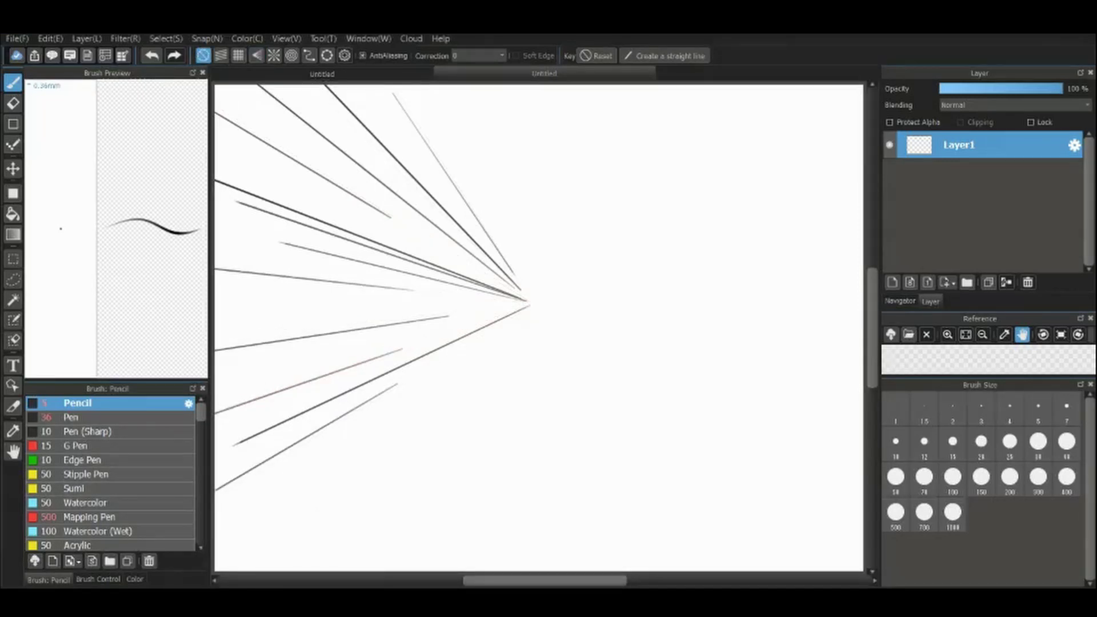
left_click(256, 55)
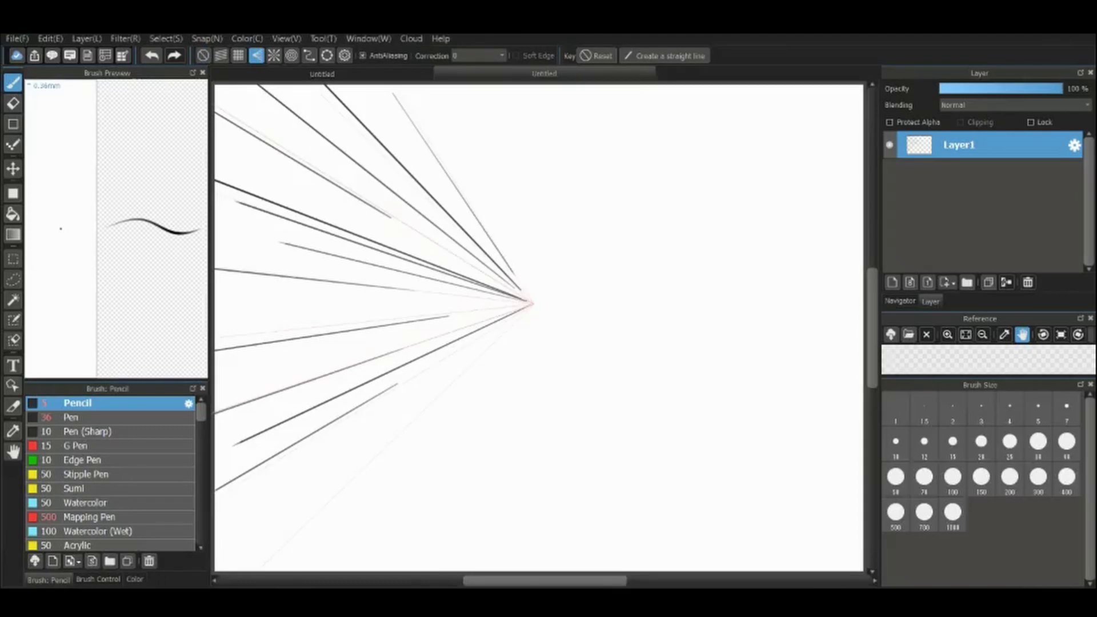
- Fill the gaps between the radiating lines with more snapped pencil strokes running outward to the canvas edge
mouse_move(437, 396)
left_mouse_down()
mouse_move(261, 563)
mouse_move(220, 535)
left_mouse_up()
mouse_move(399, 345)
left_mouse_down()
mouse_move(271, 371)
mouse_move(216, 398)
left_mouse_up()
left_click_drag(379, 293, 216, 282)
mouse_move(353, 262)
left_mouse_down()
mouse_move(253, 258)
mouse_move(216, 229)
left_mouse_up()
mouse_move(379, 249)
left_mouse_down()
mouse_move(313, 238)
mouse_move(216, 192)
left_mouse_up()
left_click_drag(382, 229, 224, 151)
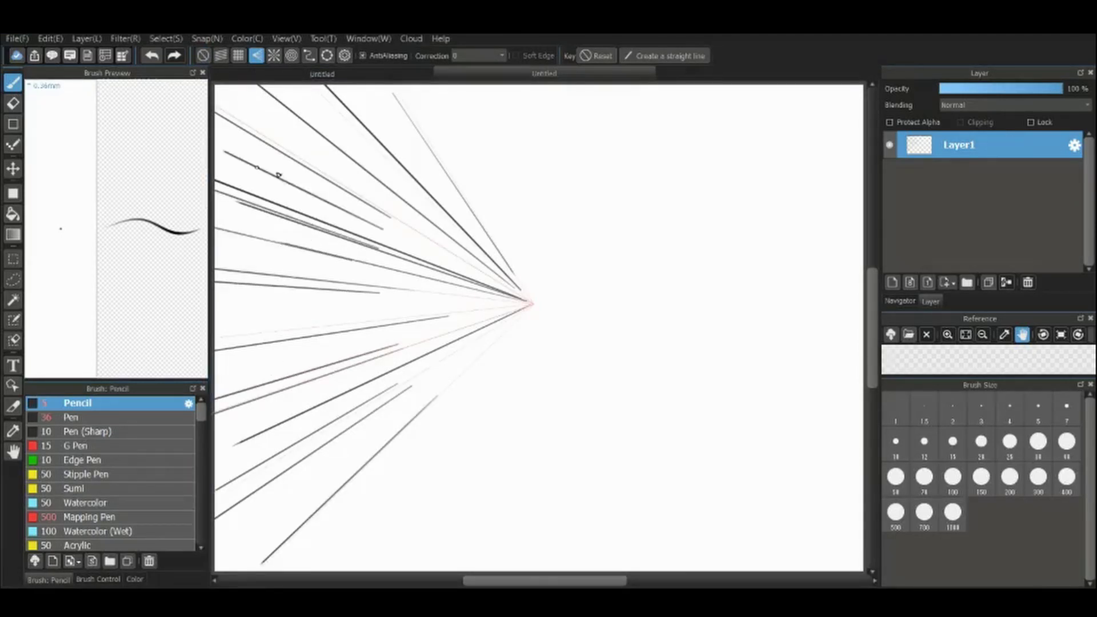
left_click_drag(390, 204, 223, 88)
left_click_drag(391, 183, 274, 85)
left_click_drag(399, 172, 308, 86)
left_click_drag(410, 144, 362, 85)
left_click_drag(368, 280, 216, 259)
left_click_drag(397, 327, 216, 359)
left_click_drag(354, 362, 221, 405)
left_click_drag(355, 382, 223, 440)
left_click_drag(366, 396, 236, 467)
left_click_drag(360, 433, 242, 518)
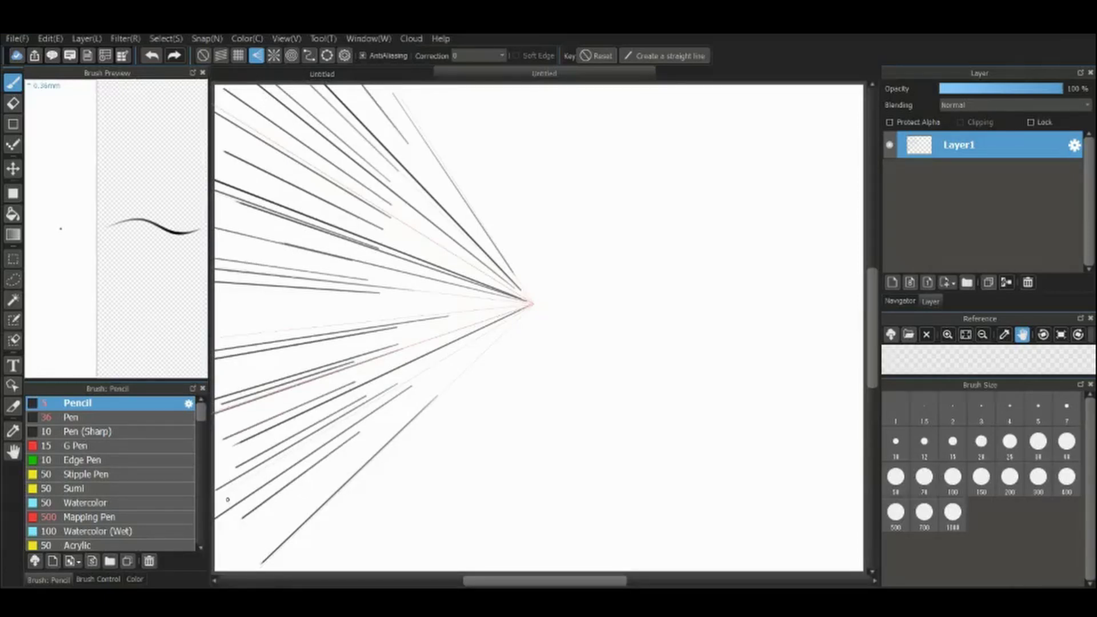
- Draw a long vertical line across the rays with the Shape Brush tool and add three straight lines forming a rectangle against it
key("u")
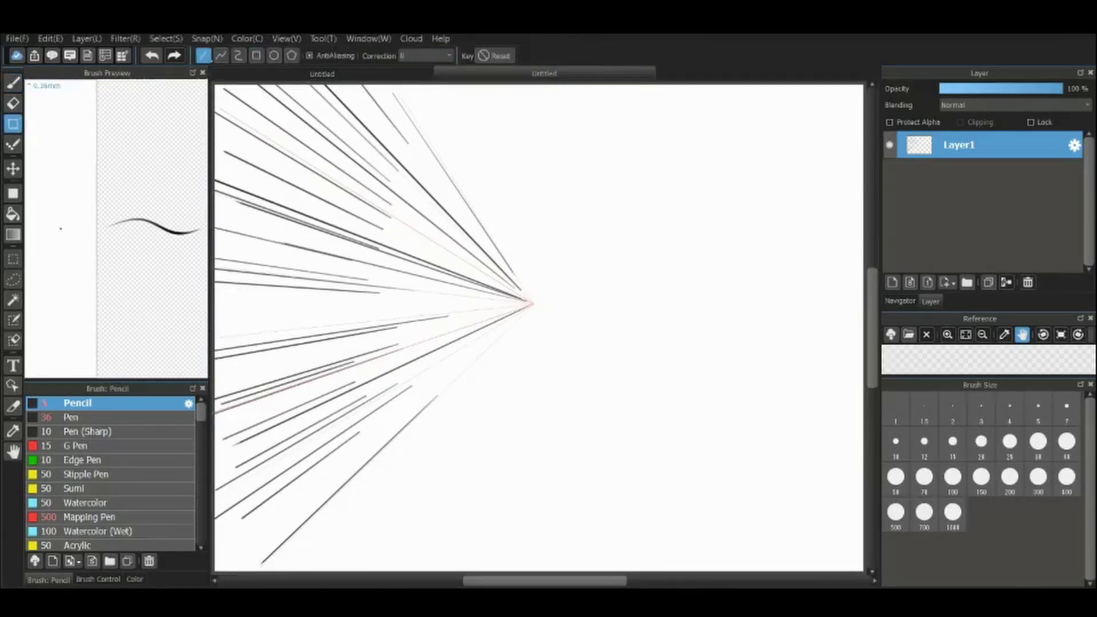
left_click_drag(393, 84, 391, 440)
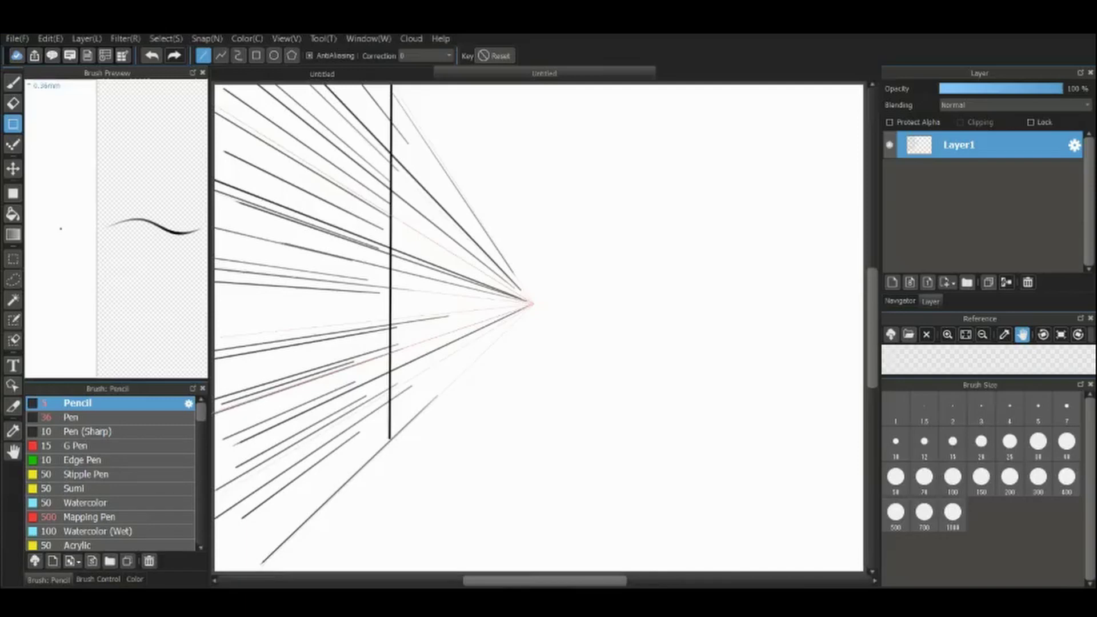
left_click_drag(397, 366, 470, 362)
left_click_drag(462, 197, 467, 363)
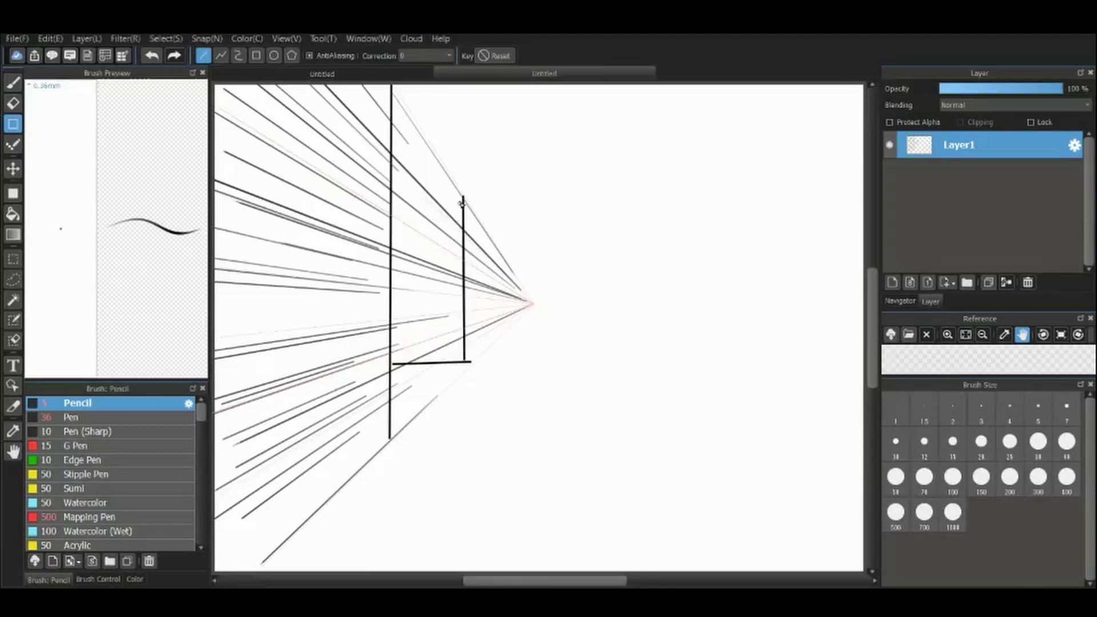
left_click_drag(463, 196, 392, 196)
- Draw a snapped pencil line between the rectangle's lower outer corner and the vanishing point, undoing the stray attempts
key("b")
mouse_move(468, 210)
left_mouse_down()
mouse_move(530, 305)
mouse_move(481, 362)
left_mouse_up()
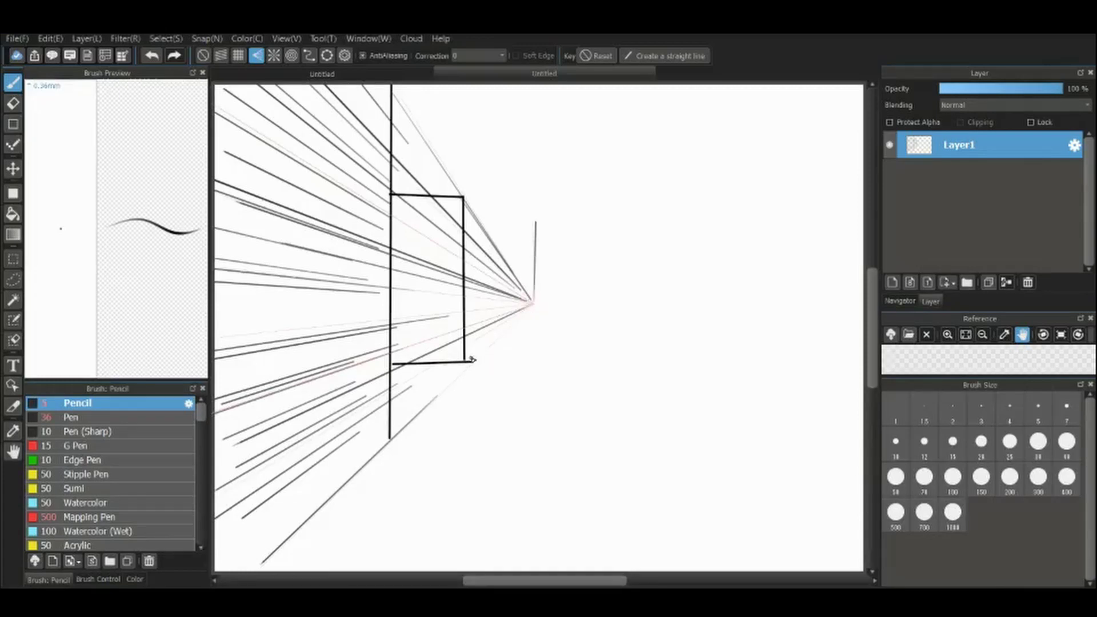
key("ctrl+z")
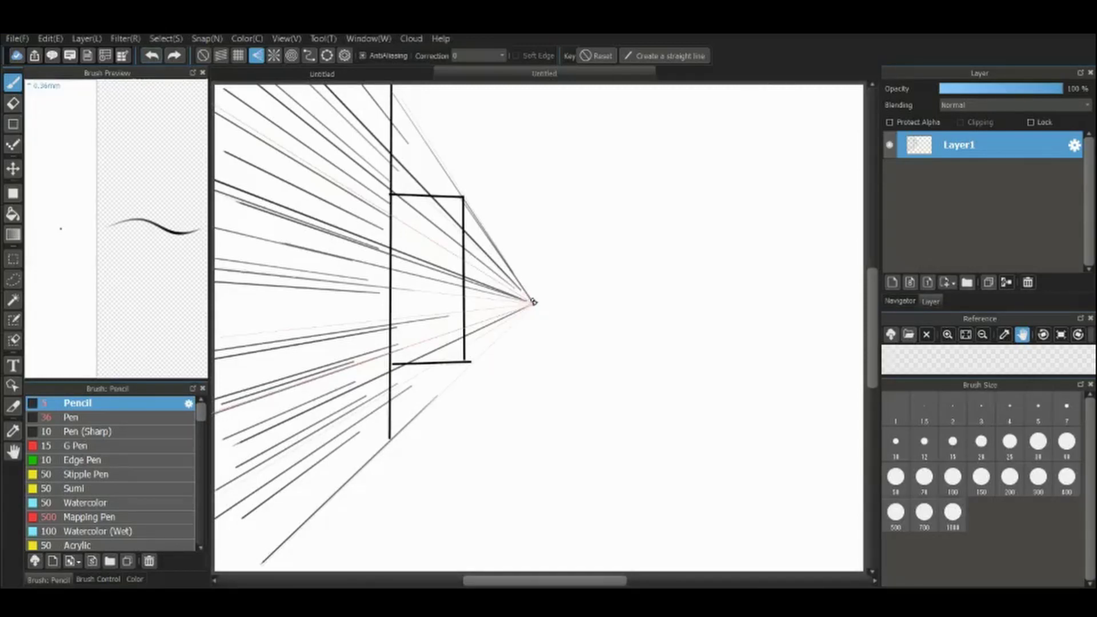
left_click_drag(531, 301, 477, 360)
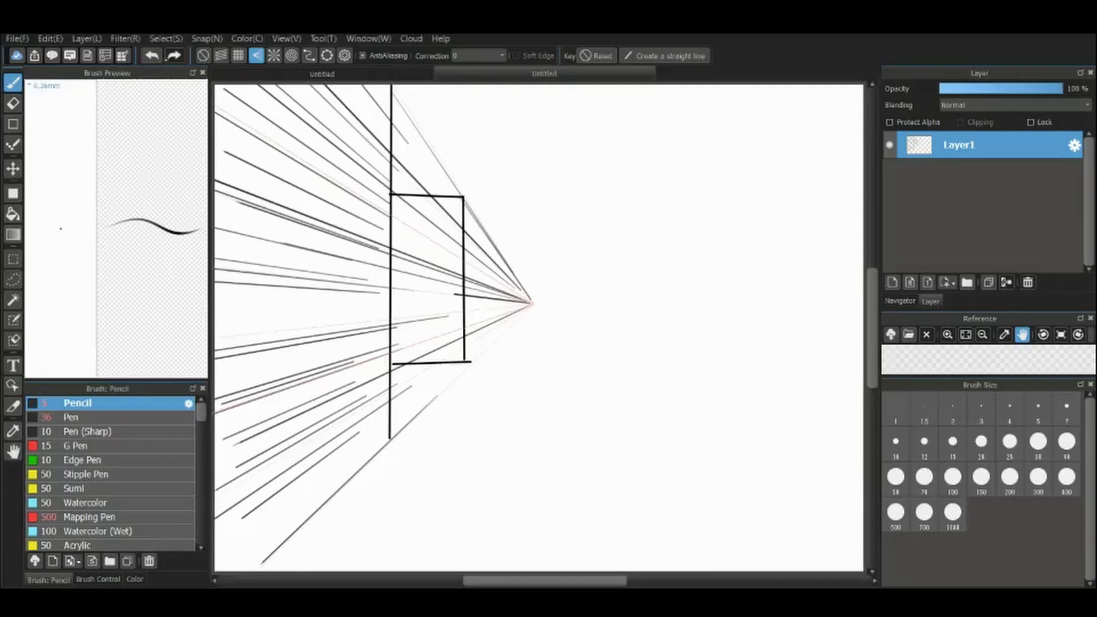
key("ctrl+z")
left_click_drag(532, 305, 479, 369)
key("ctrl+z")
left_click_drag(476, 363, 532, 305)
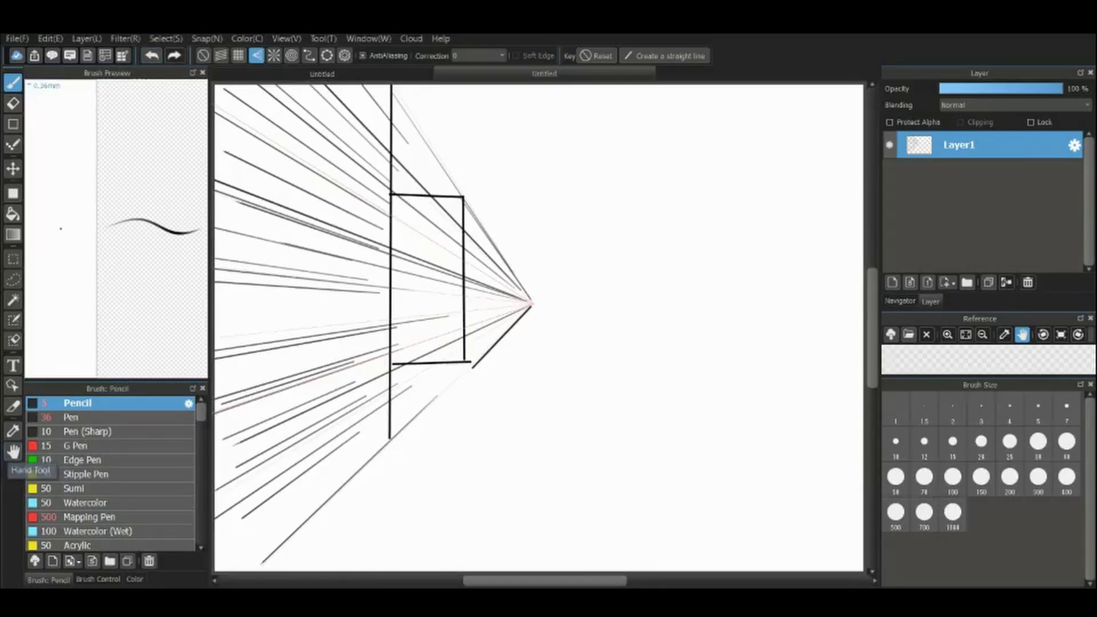
- Choose the Eraser brush at size 50 and erase parts of the rays inside the rectangle
scroll(109, 474, "down", 3)
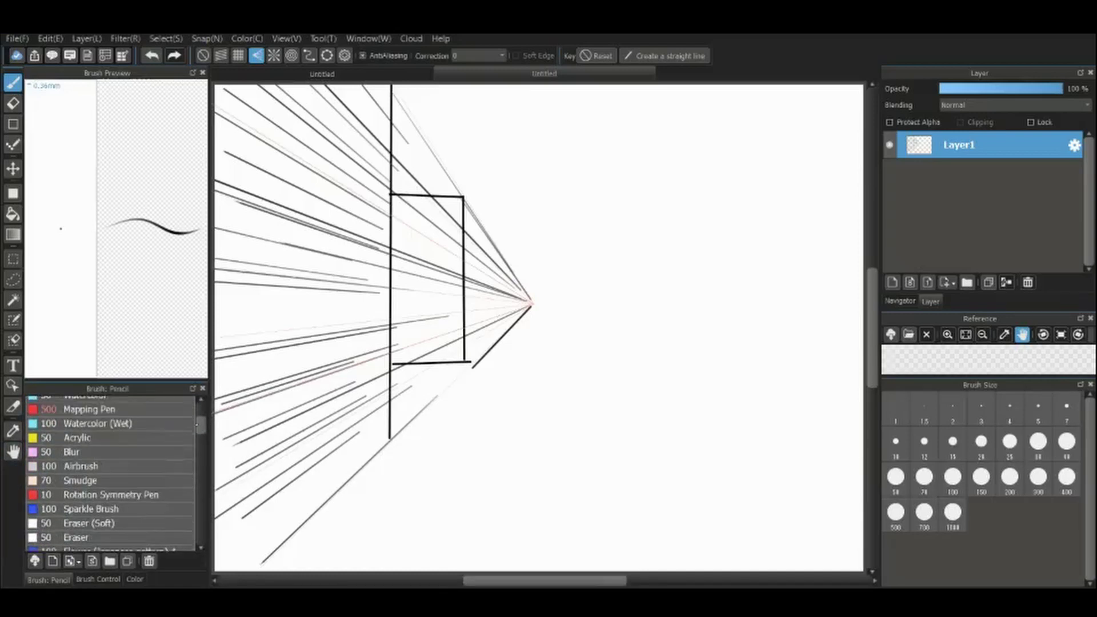
left_click(80, 537)
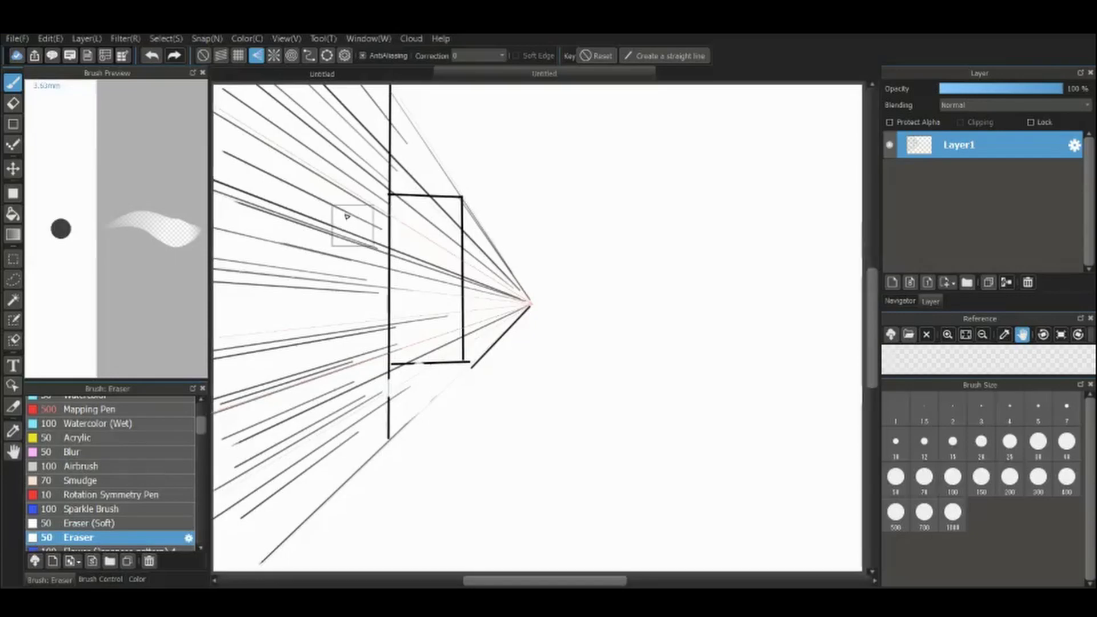
scroll(334, 200, "up", 2)
mouse_move(335, 200)
left_mouse_down()
mouse_move(284, 118)
mouse_move(276, 55)
left_mouse_up()
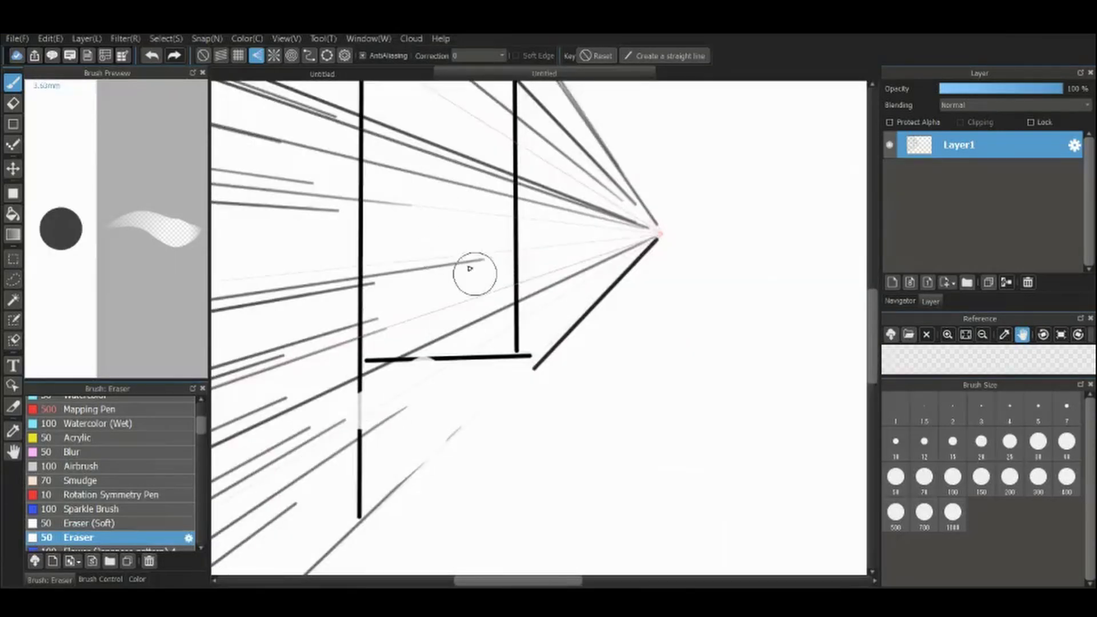
mouse_move(475, 273)
left_mouse_down()
mouse_move(401, 266)
mouse_move(379, 310)
left_mouse_up()
mouse_move(461, 163)
left_mouse_down()
mouse_move(406, 130)
mouse_move(433, 129)
mouse_move(416, 140)
left_mouse_up()
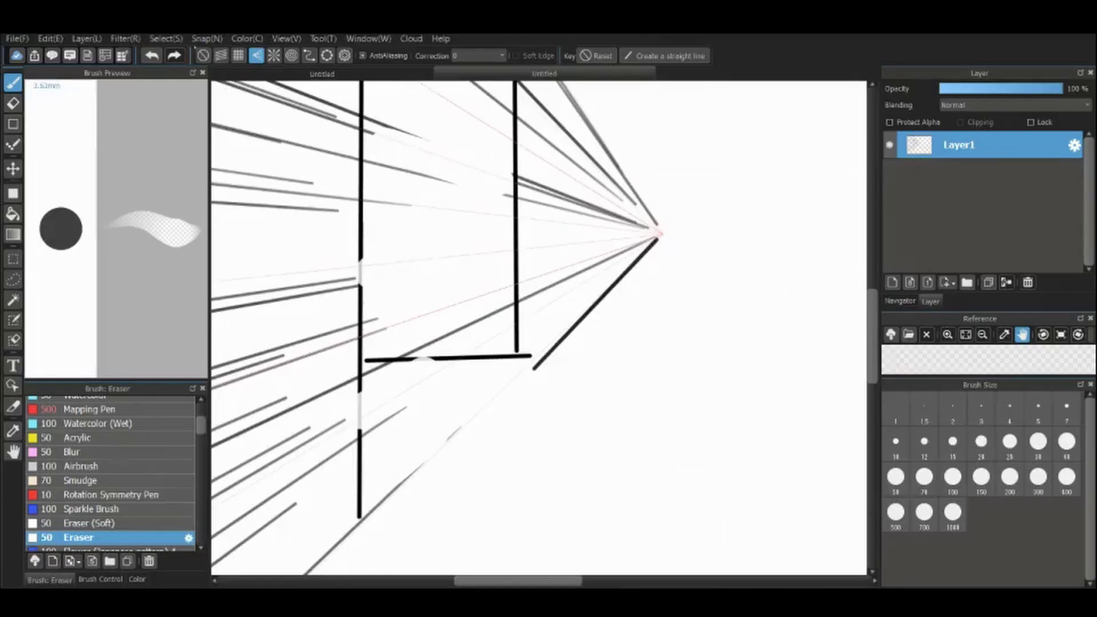
- Turn snapping off, erase the rays inside, beside and below the rectangle freehand, and rotate the canvas view clockwise
left_click(203, 56)
mouse_move(434, 217)
left_mouse_down()
mouse_move(384, 161)
mouse_move(431, 194)
mouse_move(454, 133)
mouse_move(543, 200)
mouse_move(529, 223)
mouse_move(573, 162)
mouse_move(601, 174)
mouse_move(646, 243)
mouse_move(561, 289)
left_mouse_up()
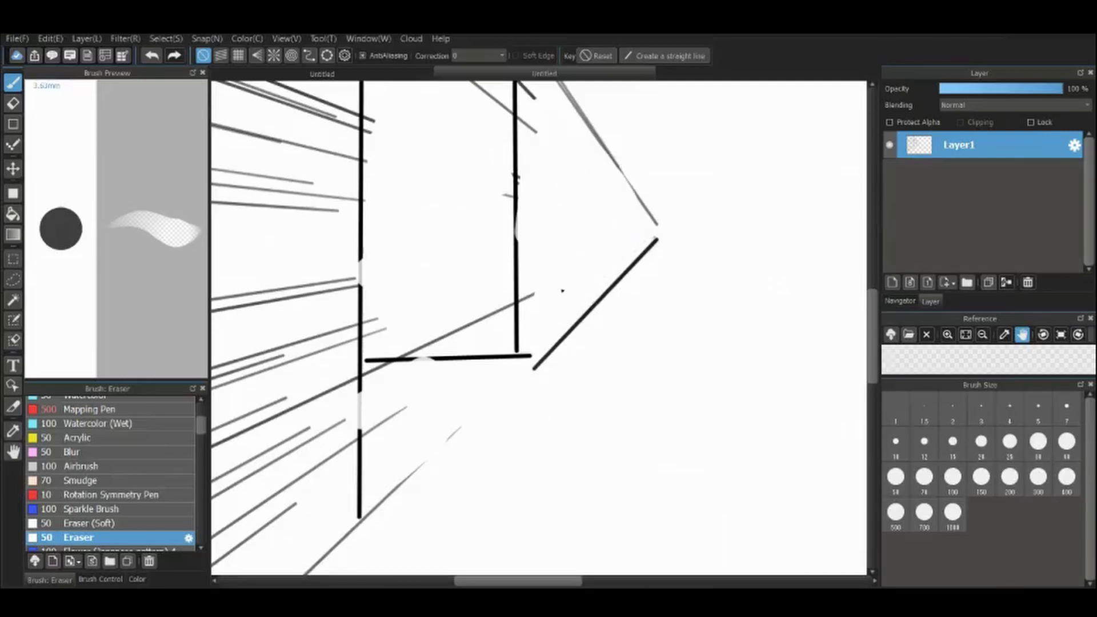
mouse_move(482, 296)
left_mouse_down()
mouse_move(377, 326)
mouse_move(416, 345)
mouse_move(442, 414)
mouse_move(433, 414)
mouse_move(406, 475)
mouse_move(374, 464)
mouse_move(426, 400)
left_mouse_up()
scroll(326, 182, "down", 2)
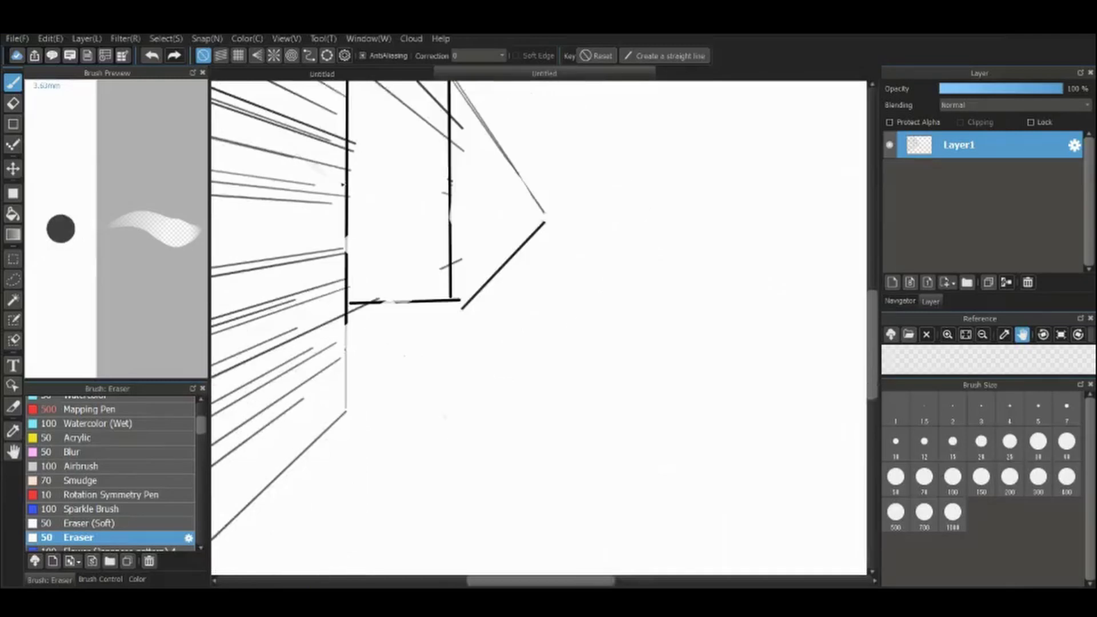
key("Right")
key("Right")
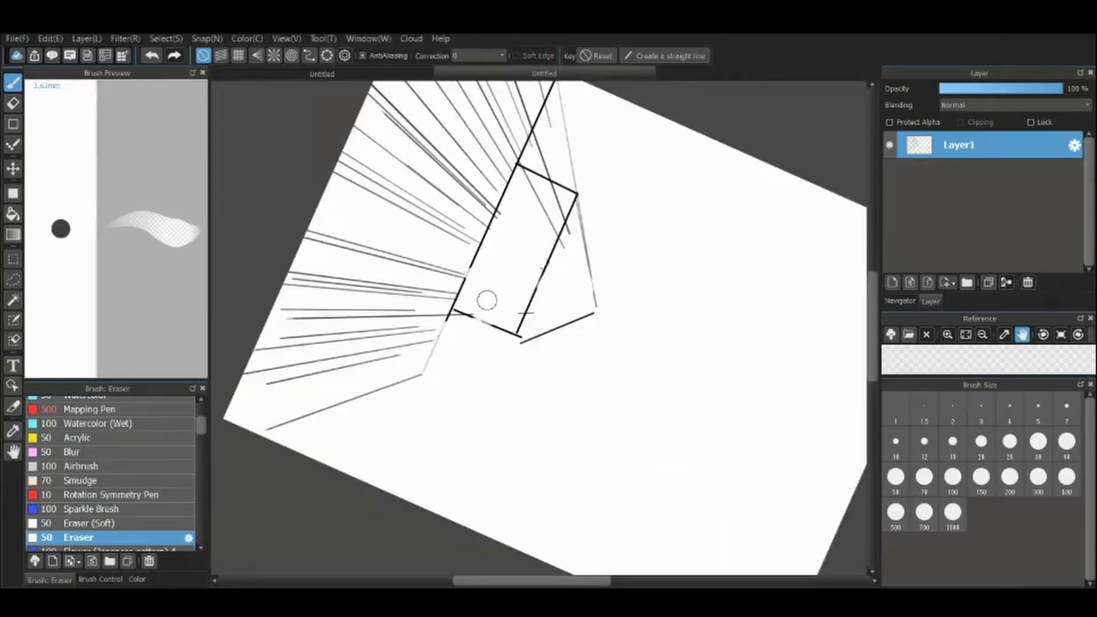
- Rotate the canvas view back to level and erase the leftover ray fragments inside and beside the rectangle
key("Left")
key("Left")
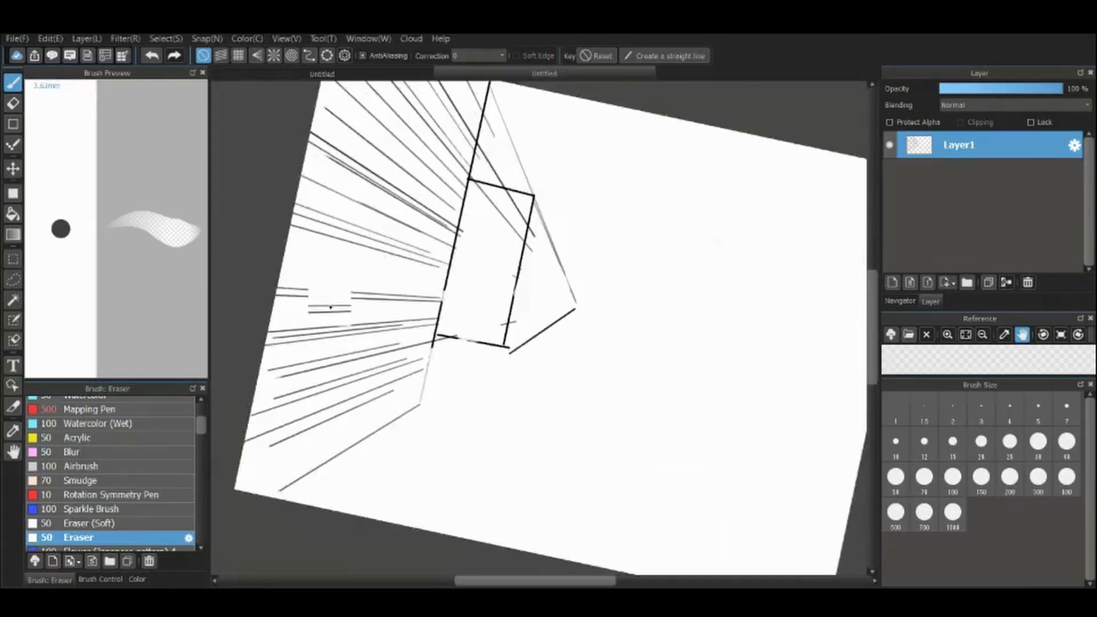
mouse_move(453, 130)
left_mouse_down()
mouse_move(455, 190)
mouse_move(500, 205)
left_mouse_up()
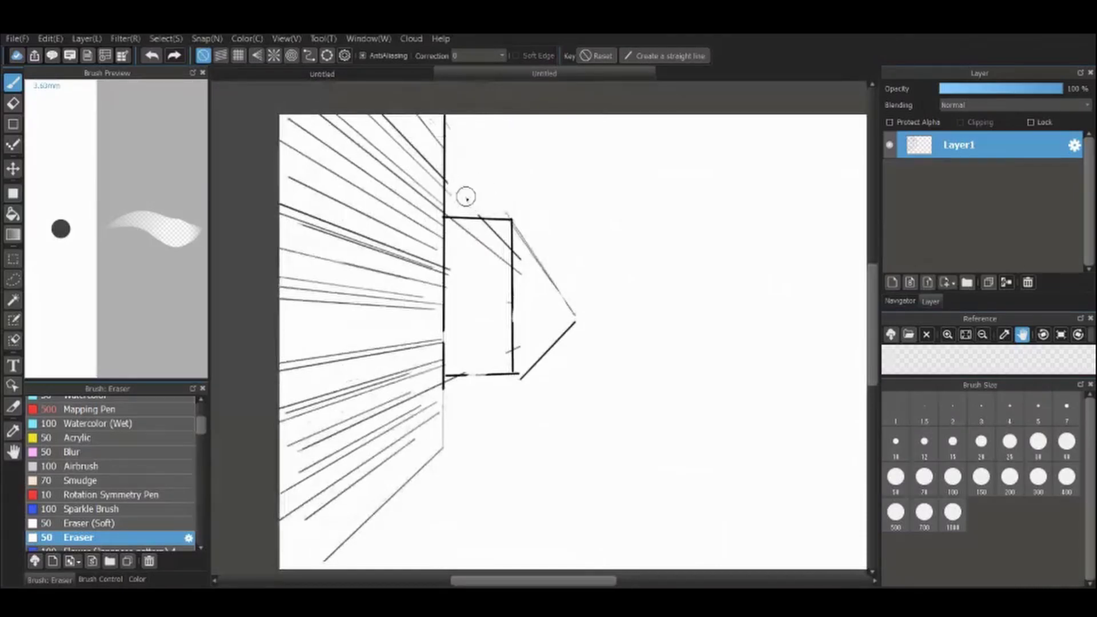
mouse_move(526, 254)
left_mouse_down()
mouse_move(469, 238)
mouse_move(472, 226)
mouse_move(492, 228)
mouse_move(500, 344)
mouse_move(506, 279)
mouse_move(525, 321)
left_mouse_up()
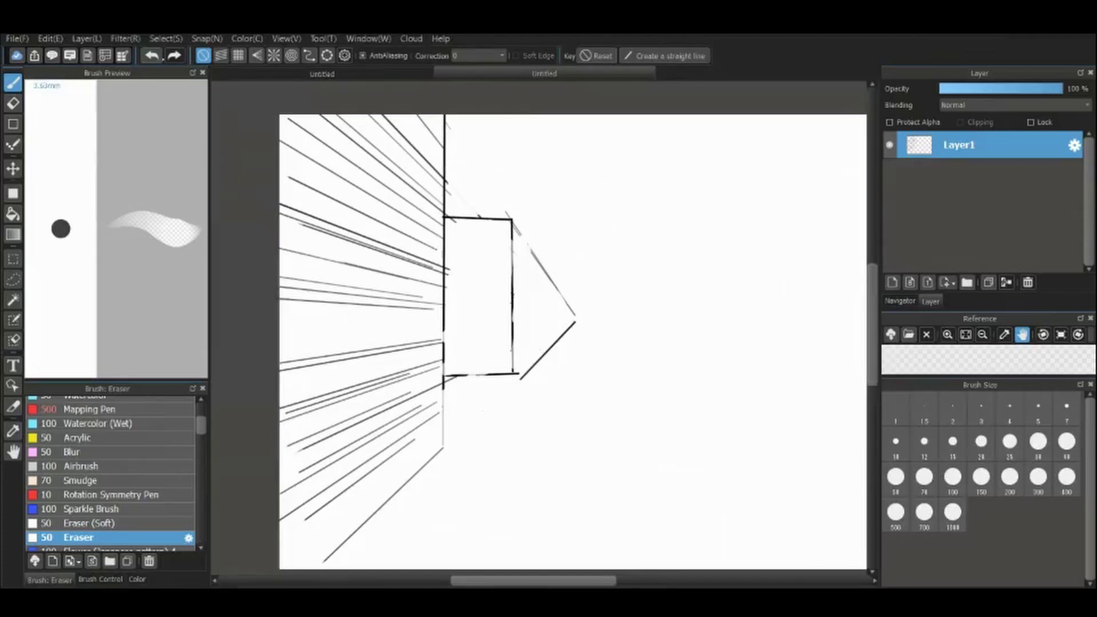
- Turn on parallel snapping, choose the Pencil brush and draw several parallel diagonal lines to the right of the rectangle
left_click(221, 56)
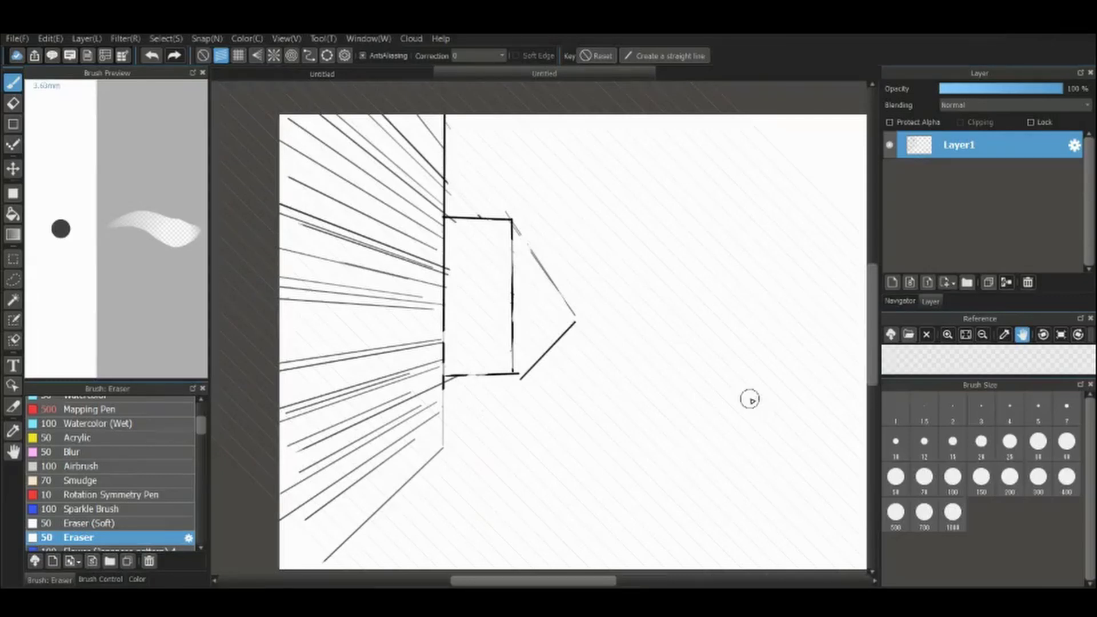
left_click(115, 410)
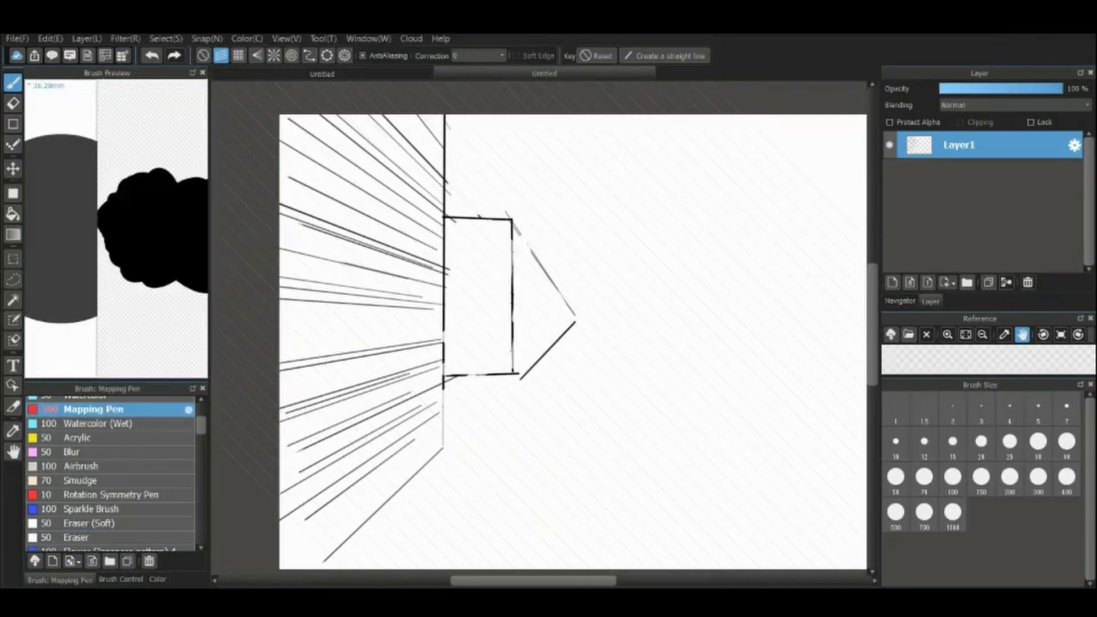
scroll(108, 457, "up", 3)
left_click(109, 400)
left_click_drag(593, 182, 760, 350)
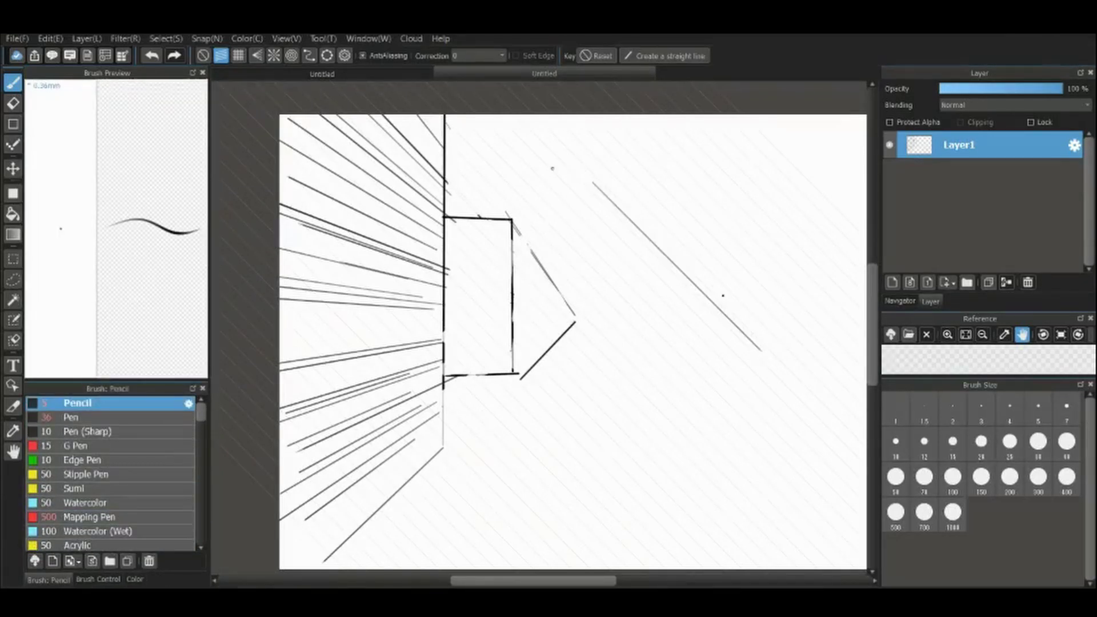
mouse_move(554, 171)
left_mouse_down()
mouse_move(742, 358)
mouse_move(726, 364)
left_mouse_up()
left_click_drag(497, 160, 730, 392)
mouse_move(510, 210)
left_mouse_down()
mouse_move(721, 421)
mouse_move(513, 234)
left_mouse_up()
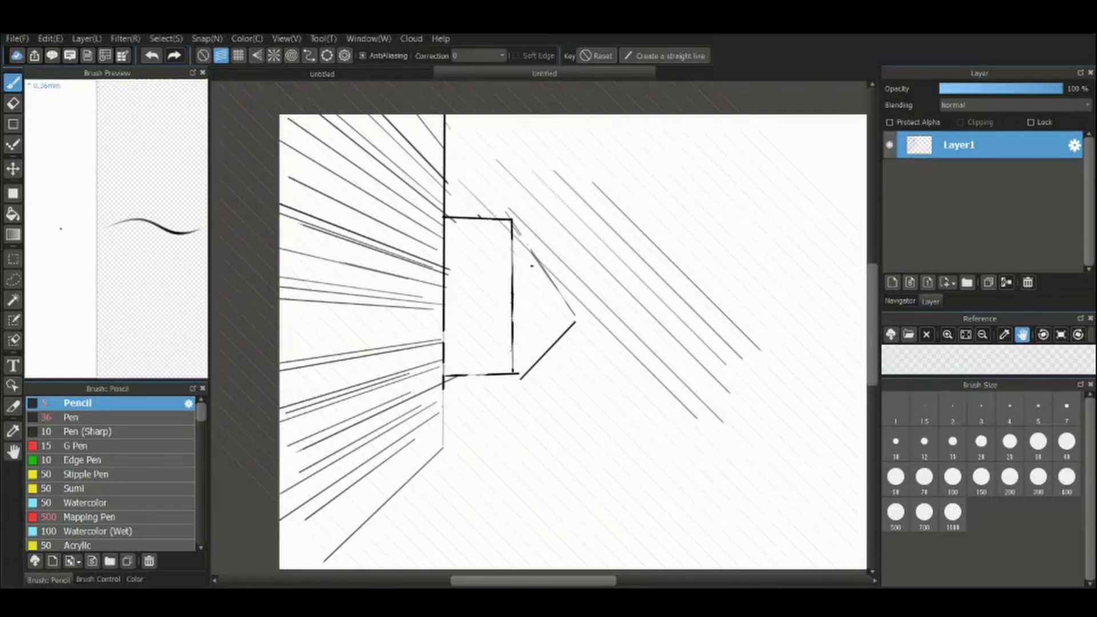
- Switch to crisscross grid snapping and draw vertical and horizontal pencil lines across the diagonals
left_click(239, 55)
left_click_drag(643, 257, 643, 406)
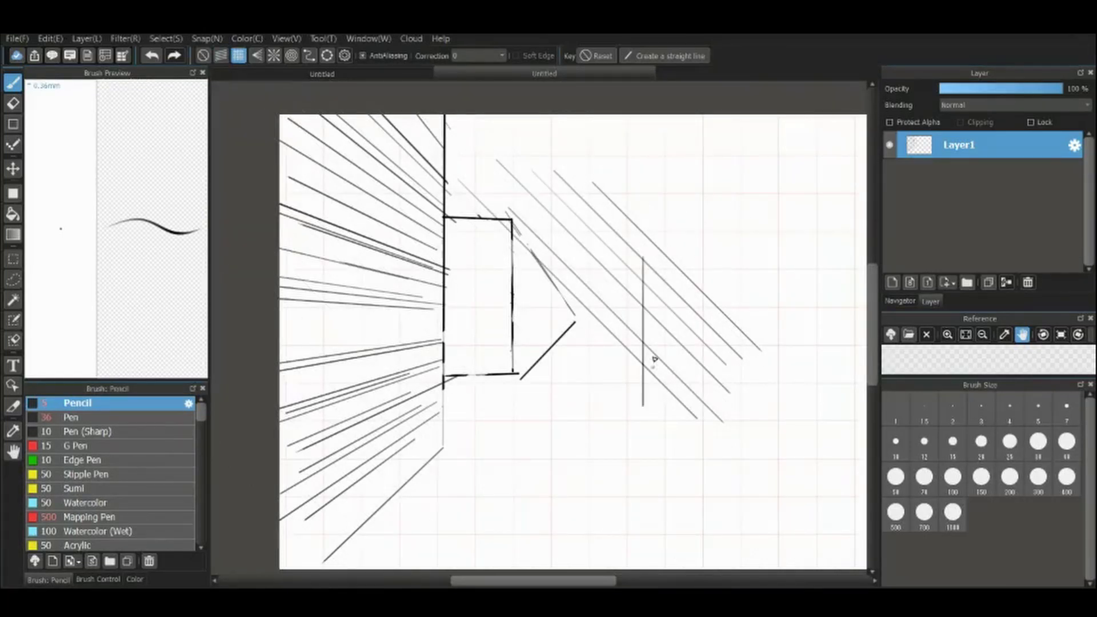
left_click_drag(613, 205, 613, 419)
mouse_move(689, 278)
left_mouse_down()
mouse_move(499, 277)
mouse_move(696, 306)
mouse_move(401, 339)
left_mouse_up()
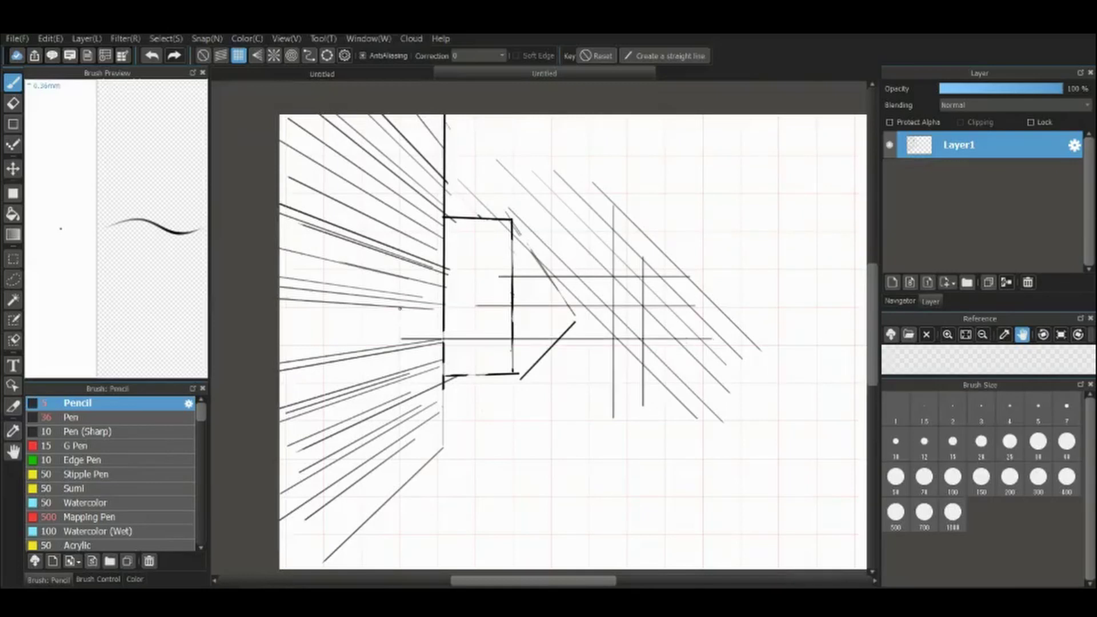
- Switch to vanishing point snapping and draw two rays running down from the canvas's upper-left corner
left_click(274, 55)
mouse_move(404, 181)
left_mouse_down()
mouse_move(693, 330)
mouse_move(686, 418)
left_mouse_up()
left_click_drag(344, 184, 658, 531)
- Undo the snapped ray, grid and diagonal test lines
key("ctrl+z")
key("ctrl+z")
key("ctrl+z")
key("ctrl+z")
key("ctrl+z")
key("ctrl+z")
key("ctrl+z")
key("ctrl+z")
key("ctrl+z")
key("ctrl+z")
key("ctrl+z")
key("ctrl+z")
key("ctrl+z")
key("ctrl+z")
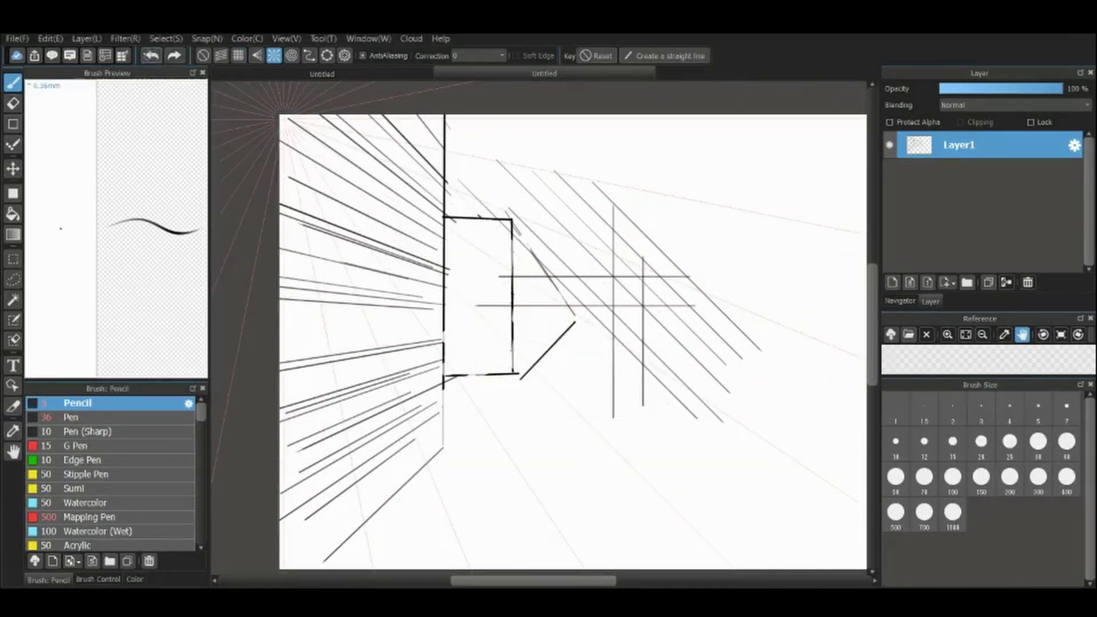
key("ctrl+y")
key("ctrl+y")
key("ctrl+y")
key("ctrl+y")
key("ctrl+y")
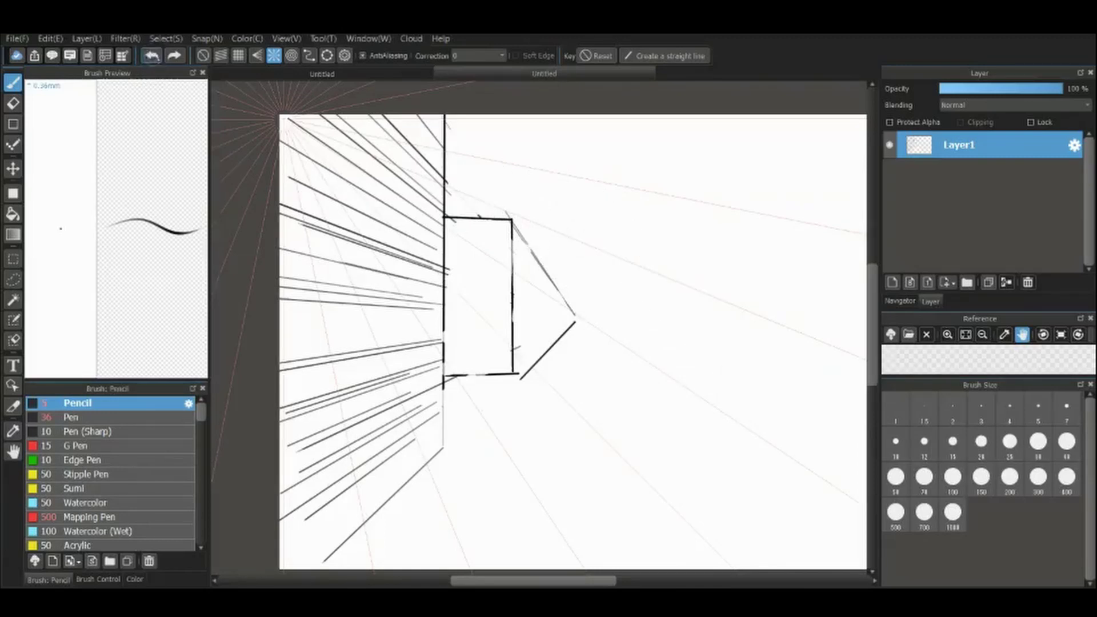
- Undo the eraser strokes and the rectangle drawn against the rays
key("ctrl+y")
key("ctrl+y")
key("ctrl+y")
key("ctrl+y")
key("ctrl+y")
key("ctrl+y")
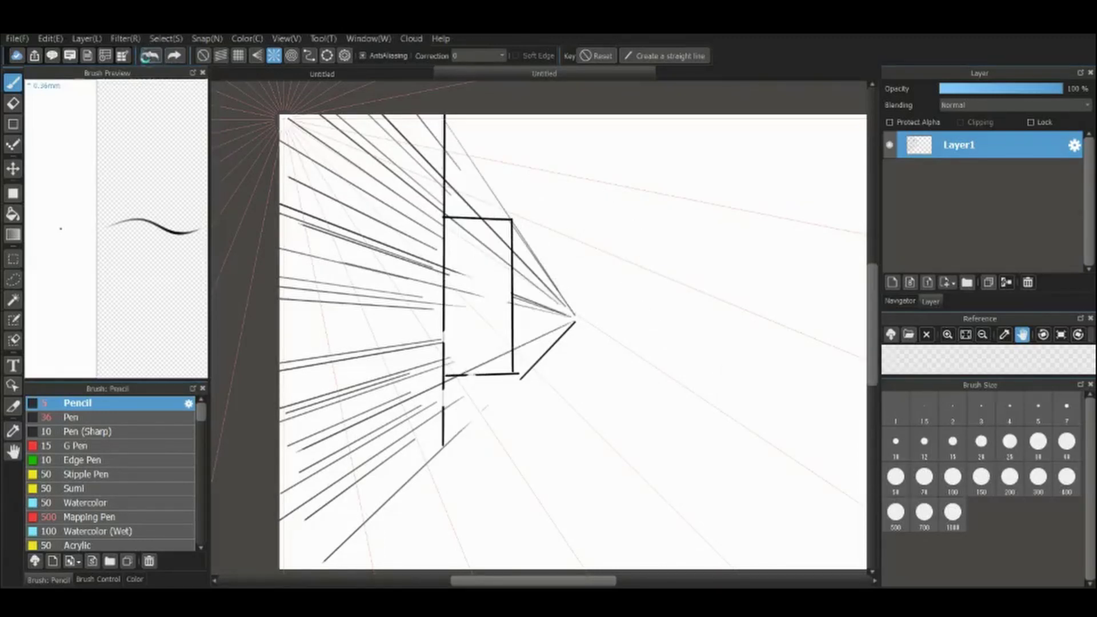
left_click(151, 56)
left_click(151, 55)
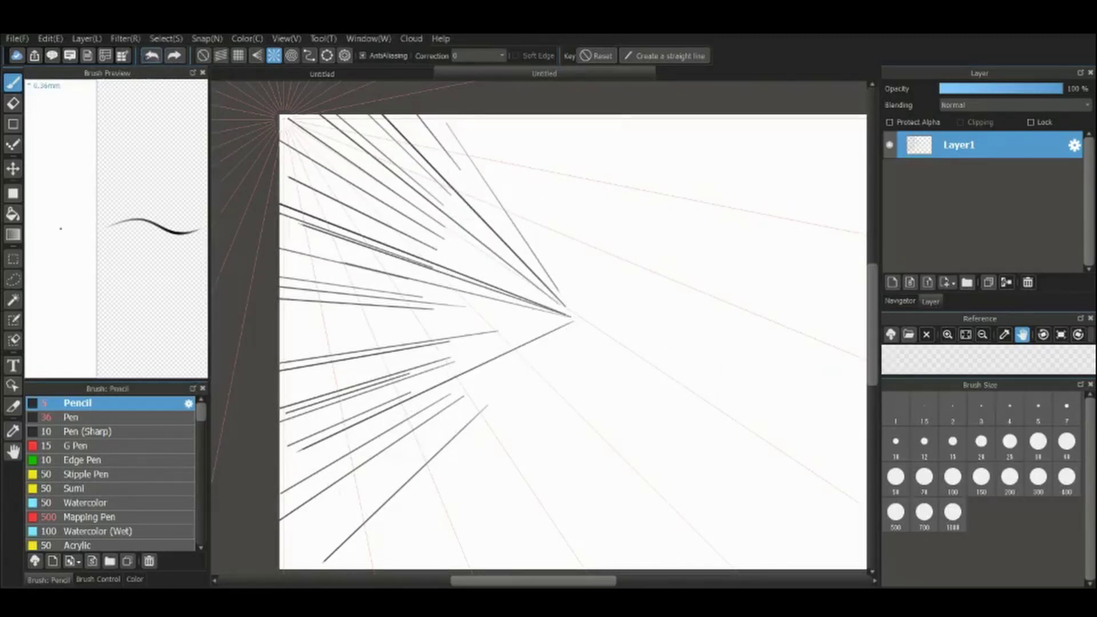
- Undo the remaining rays one after another until the canvas is blank
left_click(152, 55)
left_click(152, 56)
left_click(151, 56)
left_click(151, 55)
left_click(152, 56)
left_click(152, 55)
left_click(151, 55)
left_click(152, 56)
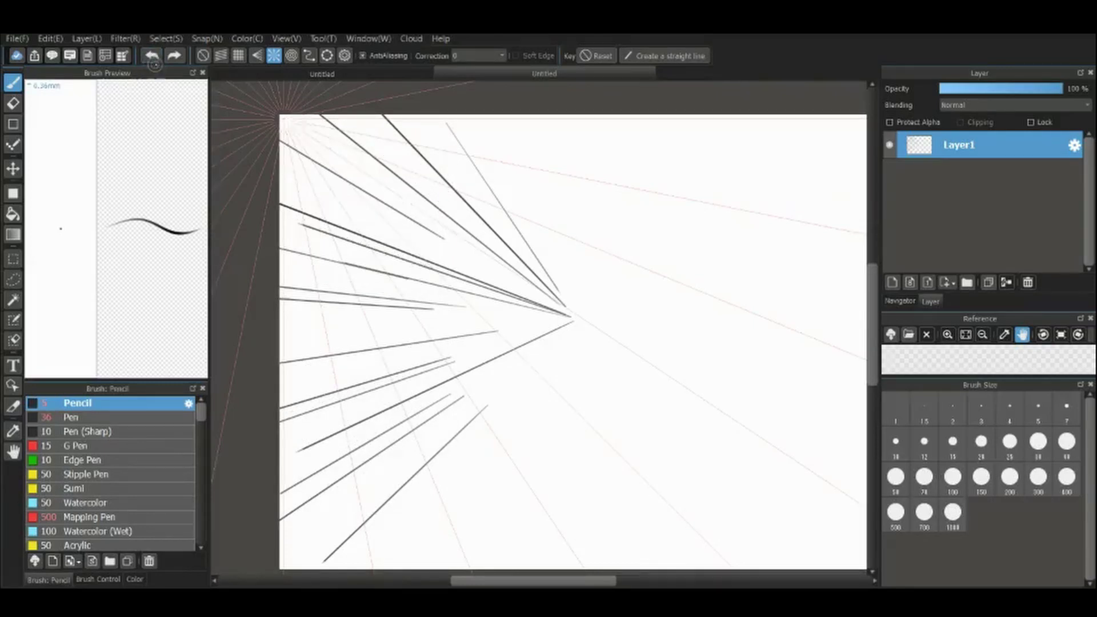
left_click(151, 56)
left_click(151, 55)
left_click(151, 56)
left_click(151, 56)
left_click(151, 55)
left_click(152, 56)
left_click(151, 55)
left_click(151, 55)
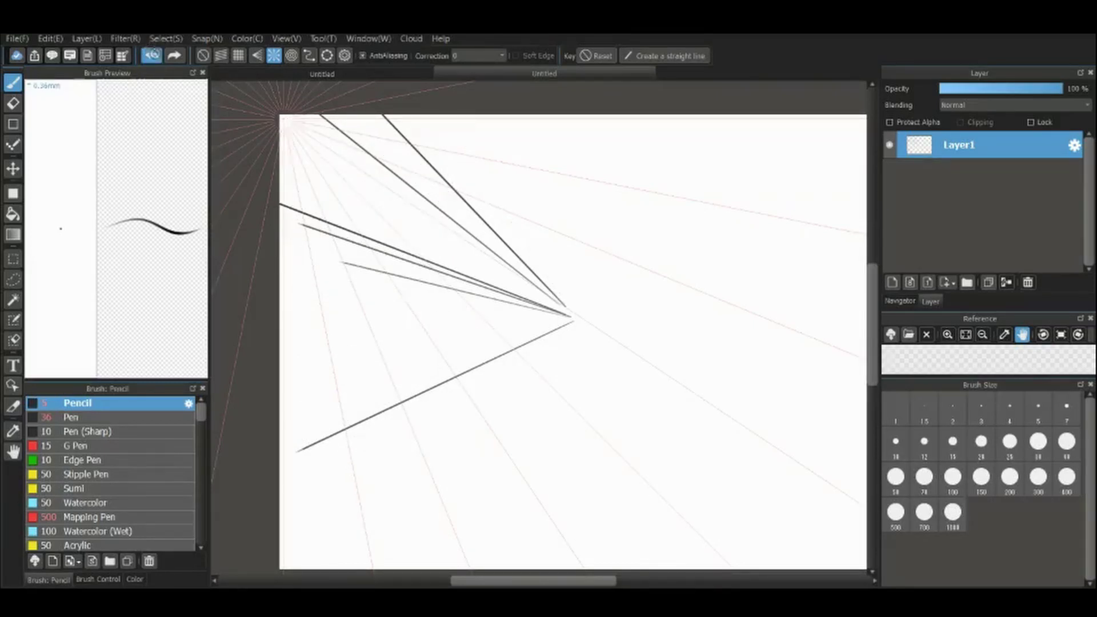
left_click(152, 56)
left_click(151, 56)
left_click(174, 56)
left_click(174, 56)
left_click(152, 56)
left_click(151, 55)
left_click(151, 55)
left_click(151, 55)
left_click(151, 55)
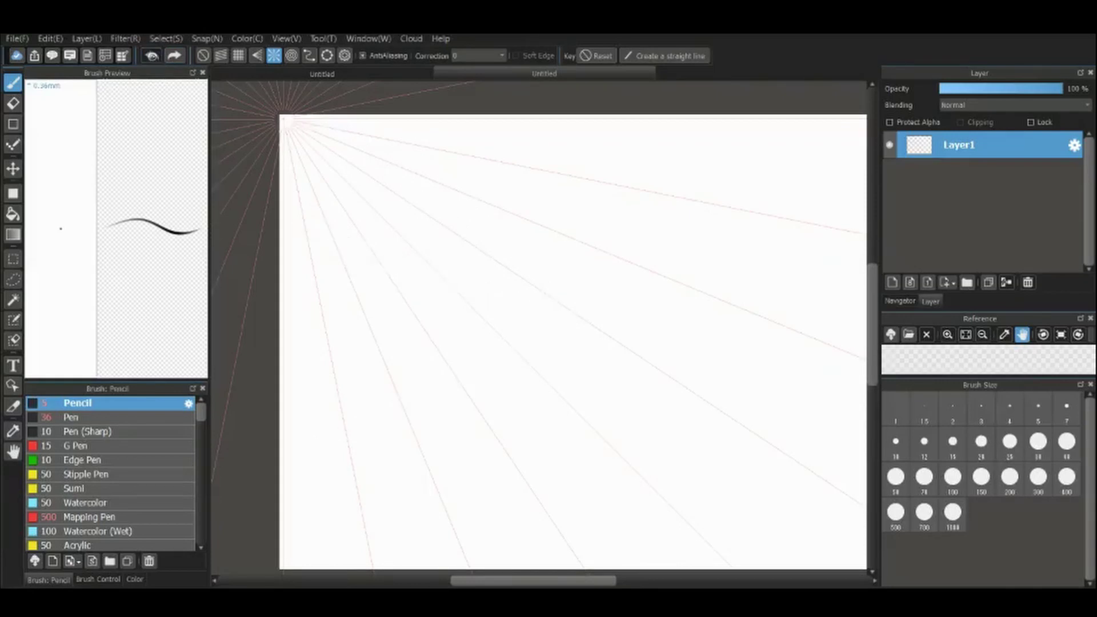
- Set a wide ellipse snap guide in the middle of the canvas, trace it with the Pencil and turn snapping off
left_click(327, 55)
left_click_drag(437, 211, 759, 398)
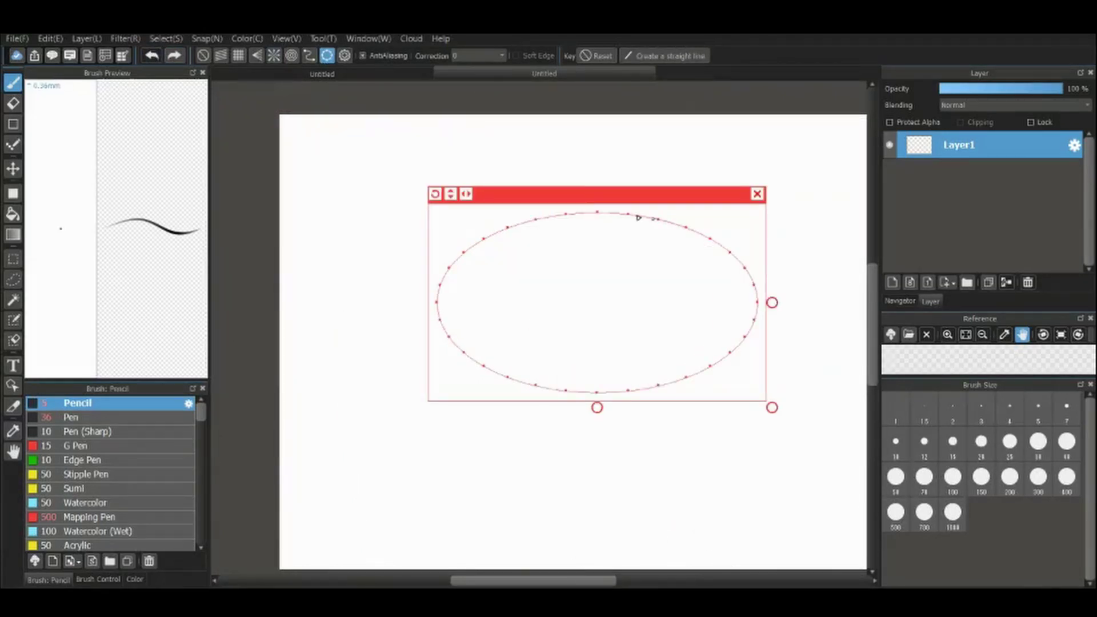
mouse_move(638, 218)
left_mouse_down()
mouse_move(543, 407)
mouse_move(666, 220)
mouse_move(805, 320)
left_mouse_up()
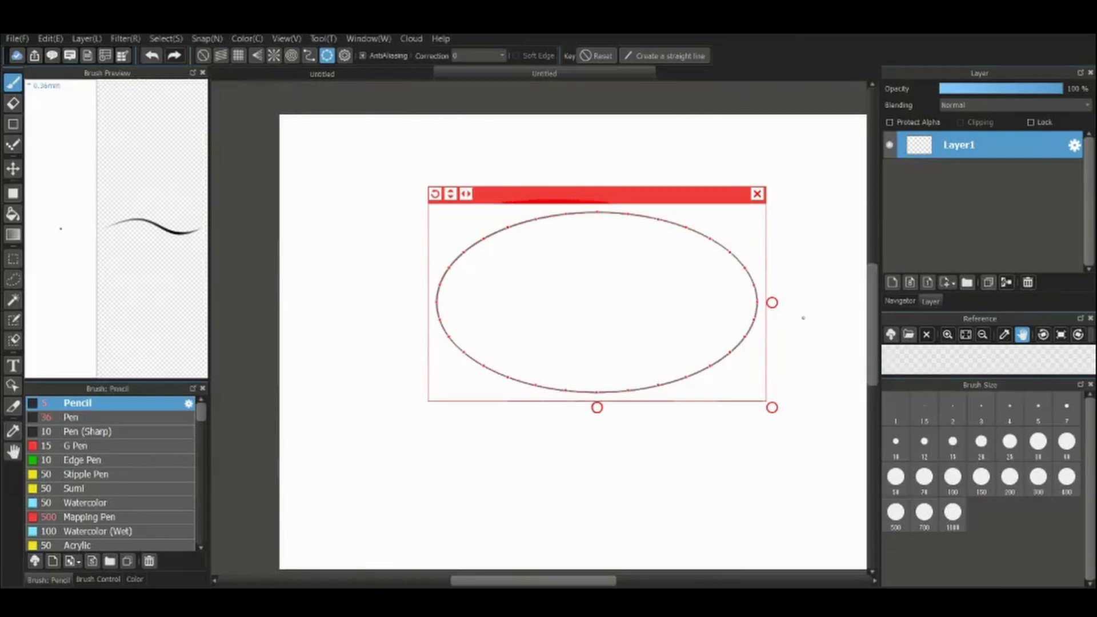
left_click(202, 55)
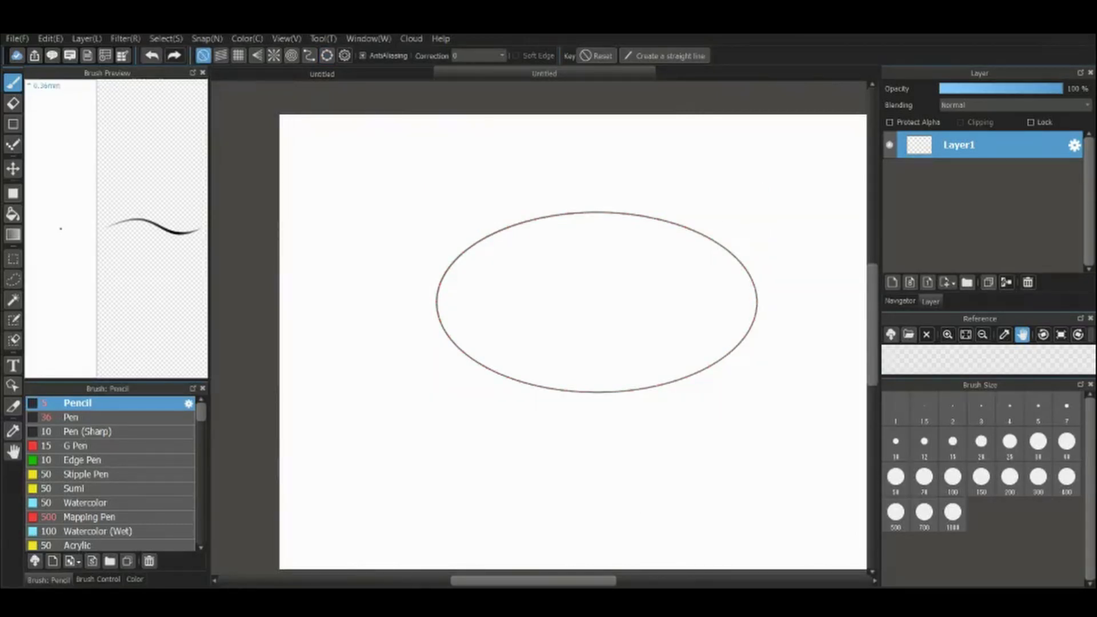
- Turn on curve snapping and place guide points forming a looping curve from inside the ellipse to its upper left
left_click(309, 55)
left_click(639, 230)
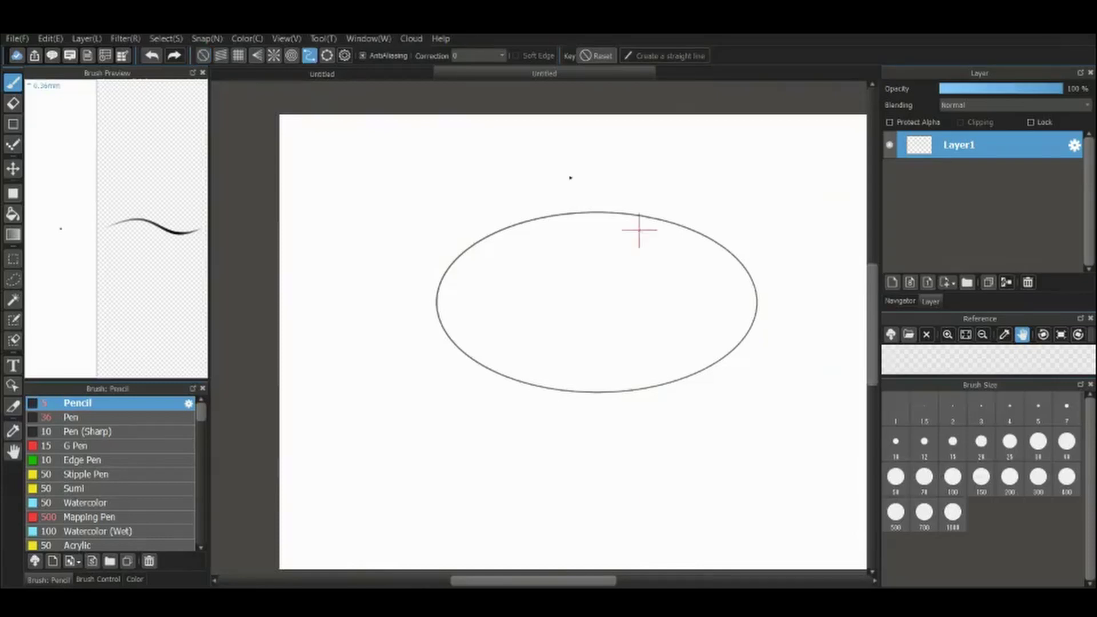
left_click(392, 334)
left_click(510, 284)
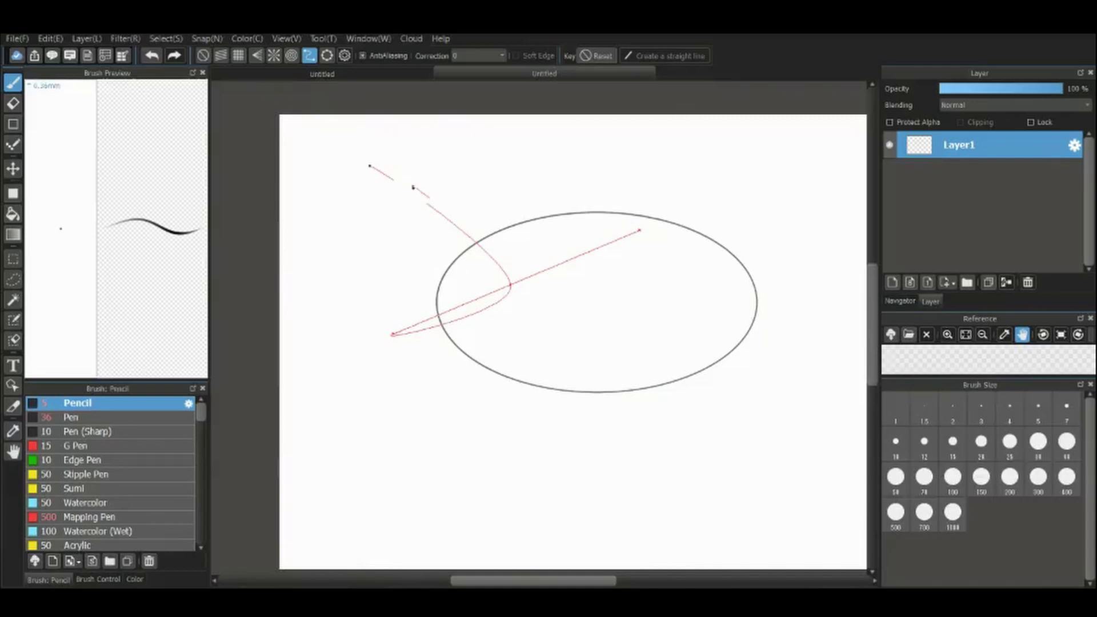
left_click(380, 171)
left_click(360, 163)
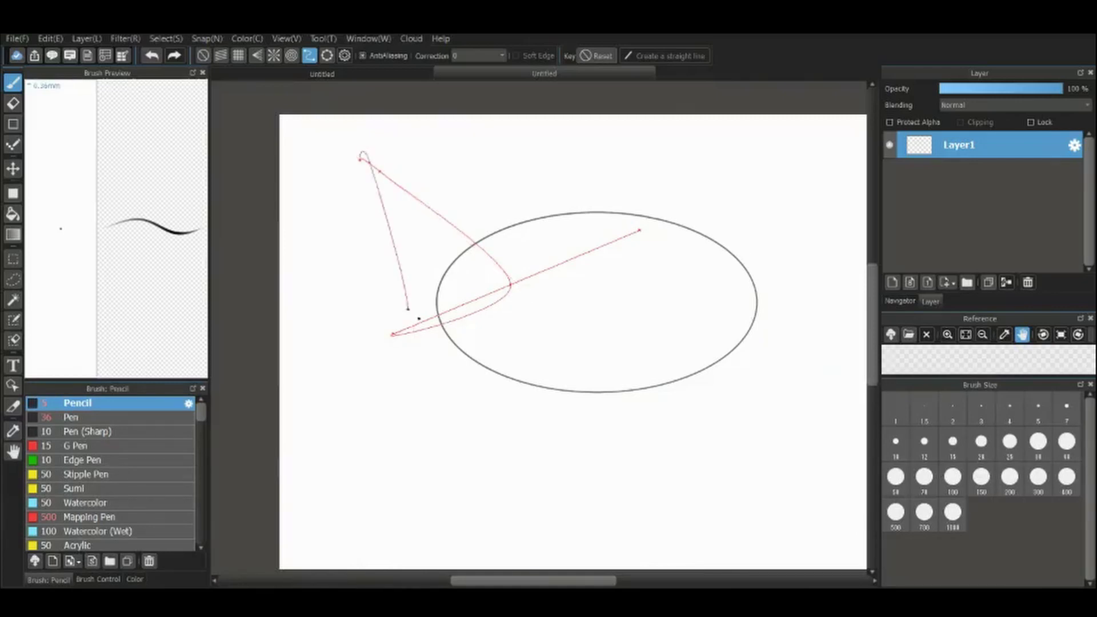
- Try Pen (Sharp) and Pencil on the curve guide, adding more guide points, and switch to ellipse snapping
left_click(129, 431)
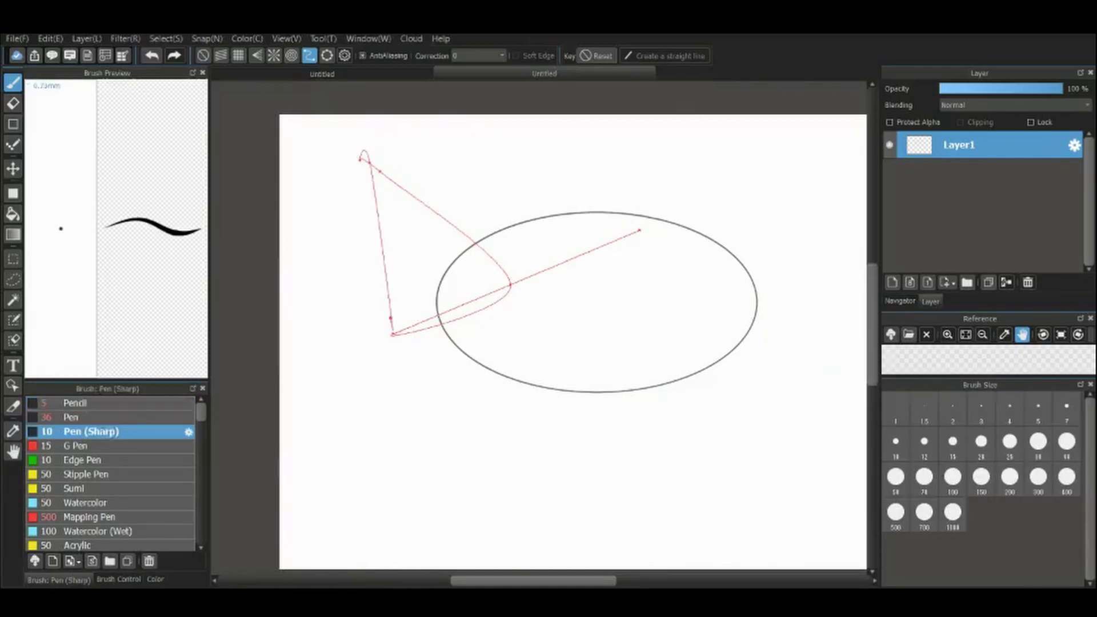
left_click(77, 403)
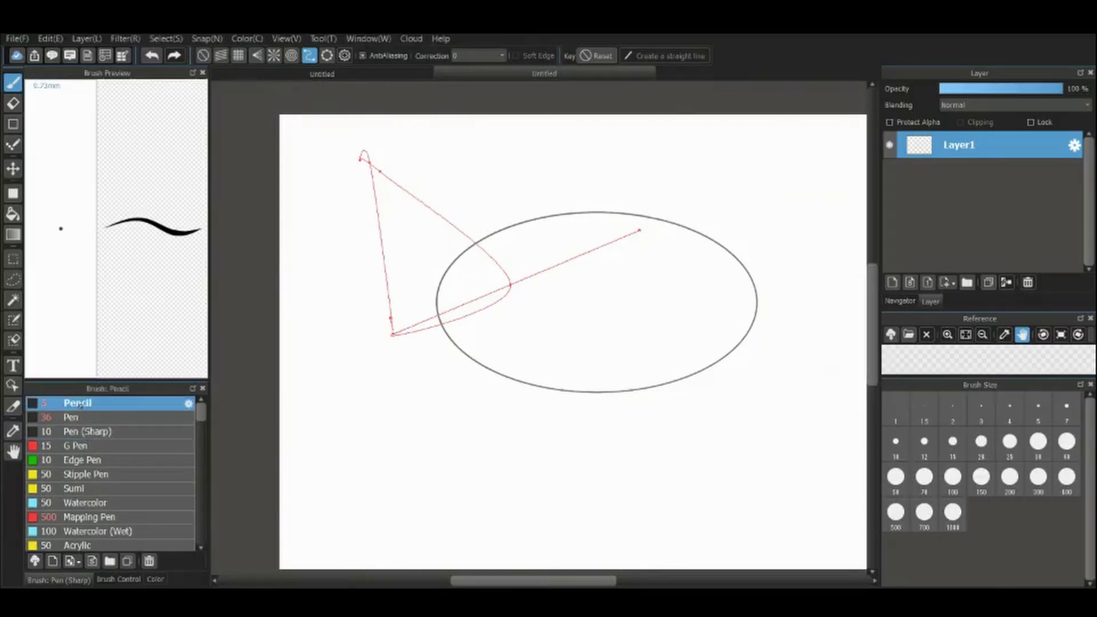
left_click(518, 273)
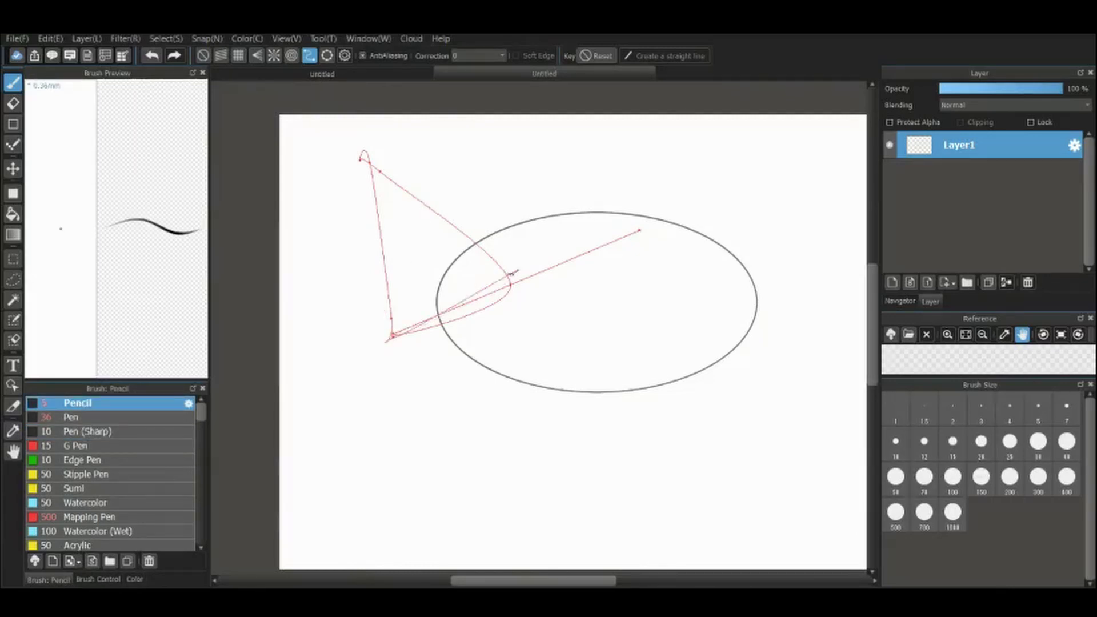
left_click(459, 272)
left_click(442, 271)
left_click(500, 275)
left_click(384, 179)
key("alt+8")
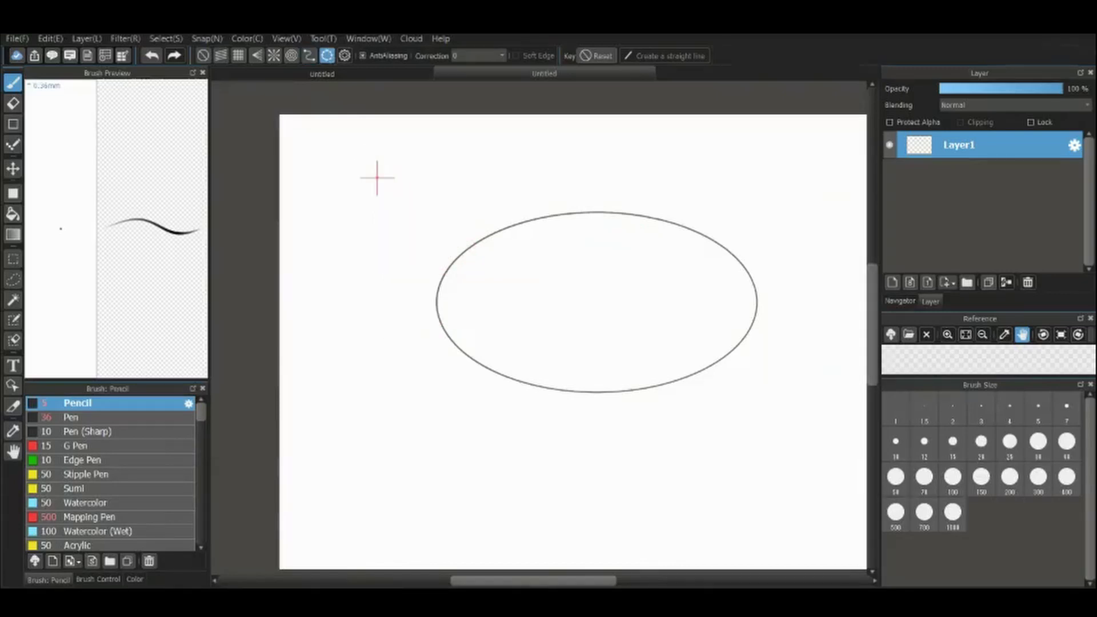
- Turn on vanishing point snapping, set the vanishing point at the ellipse's upper-left edge and draw three rays from it
left_click(273, 55)
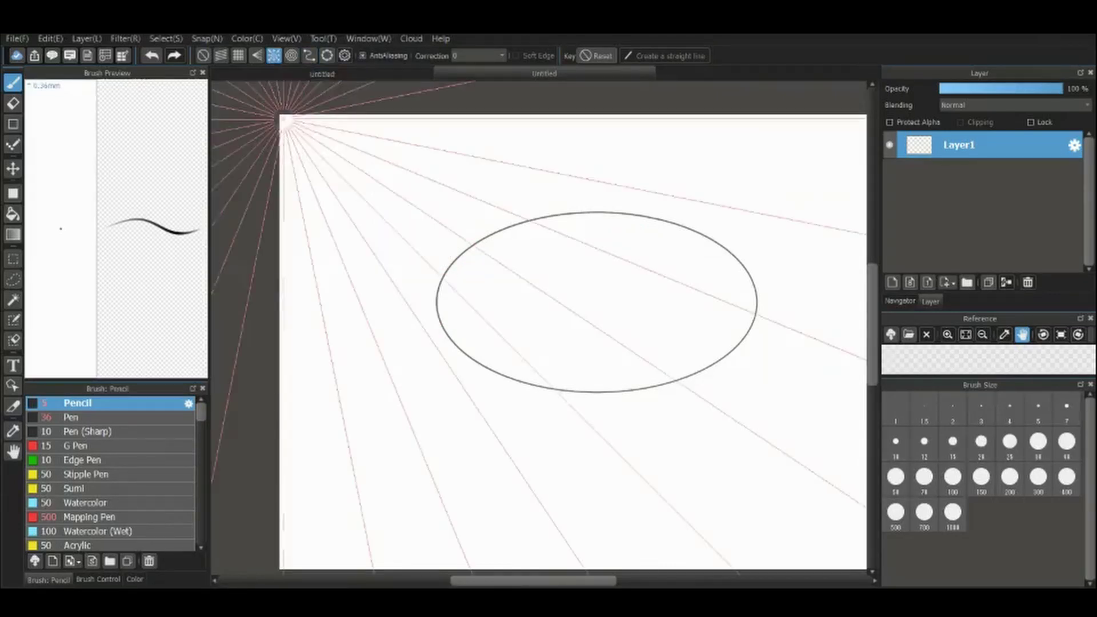
mouse_move(285, 120)
left_mouse_down()
mouse_move(399, 189)
mouse_move(320, 108)
mouse_move(456, 262)
mouse_move(300, 432)
left_mouse_up()
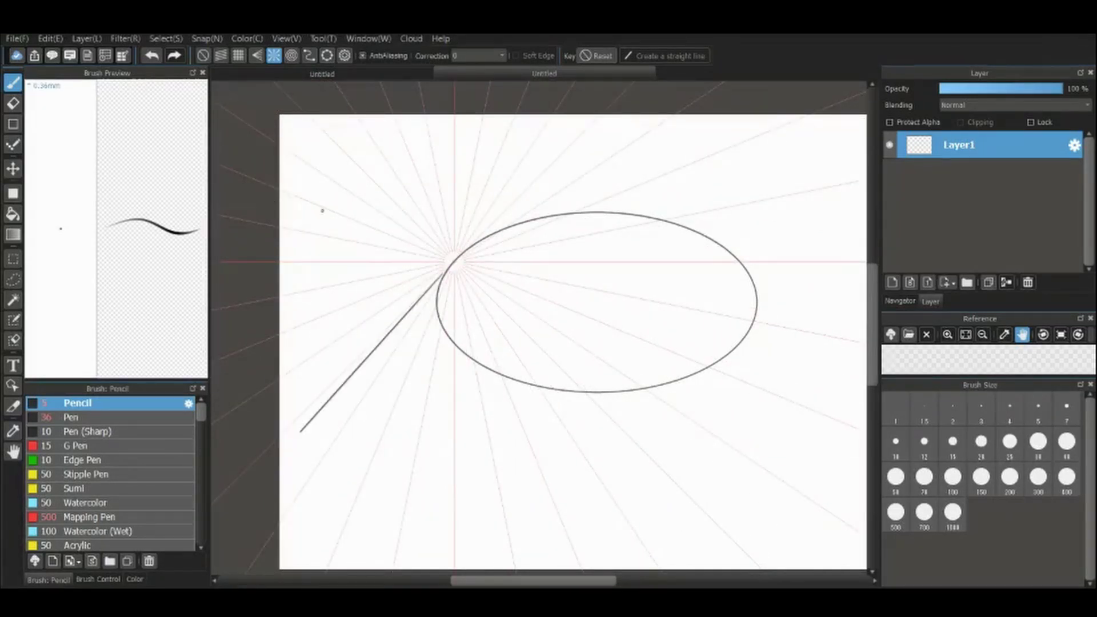
left_click_drag(427, 264, 279, 282)
left_click_drag(463, 255, 655, 126)
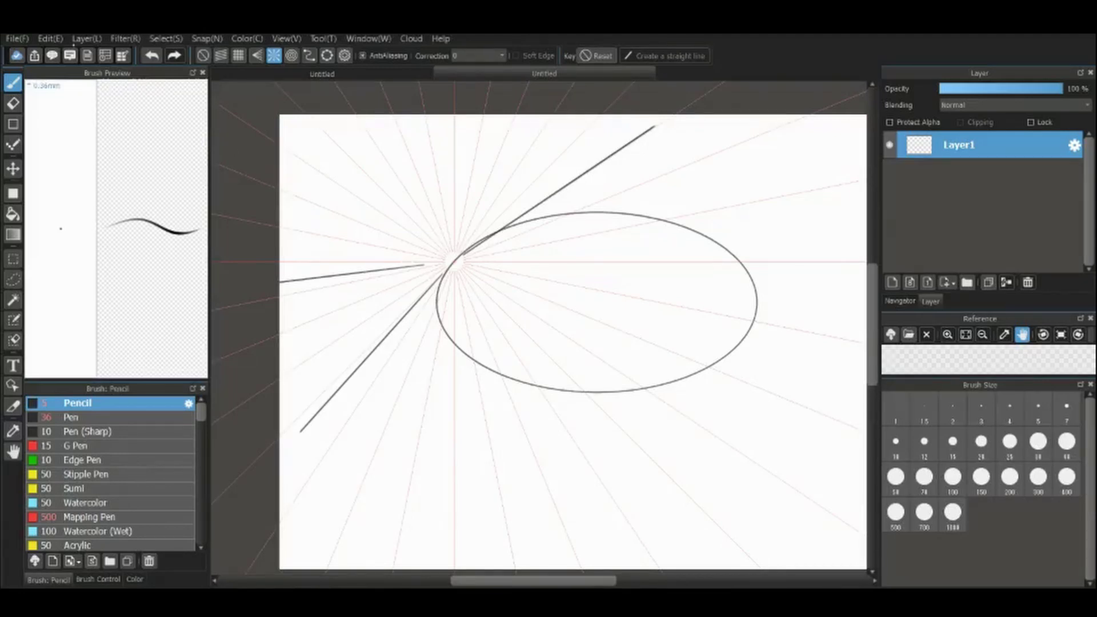
- Undo the three rays and the ellipse, and turn snapping off
left_click(152, 55)
left_click(151, 55)
left_click(152, 55)
left_click(152, 56)
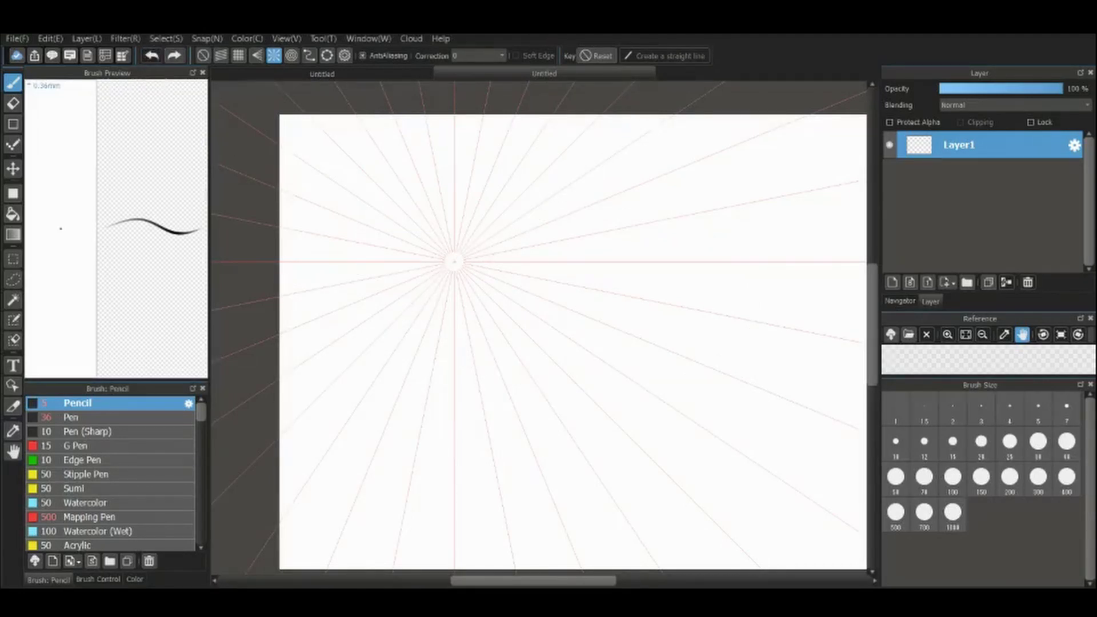
left_click(202, 56)
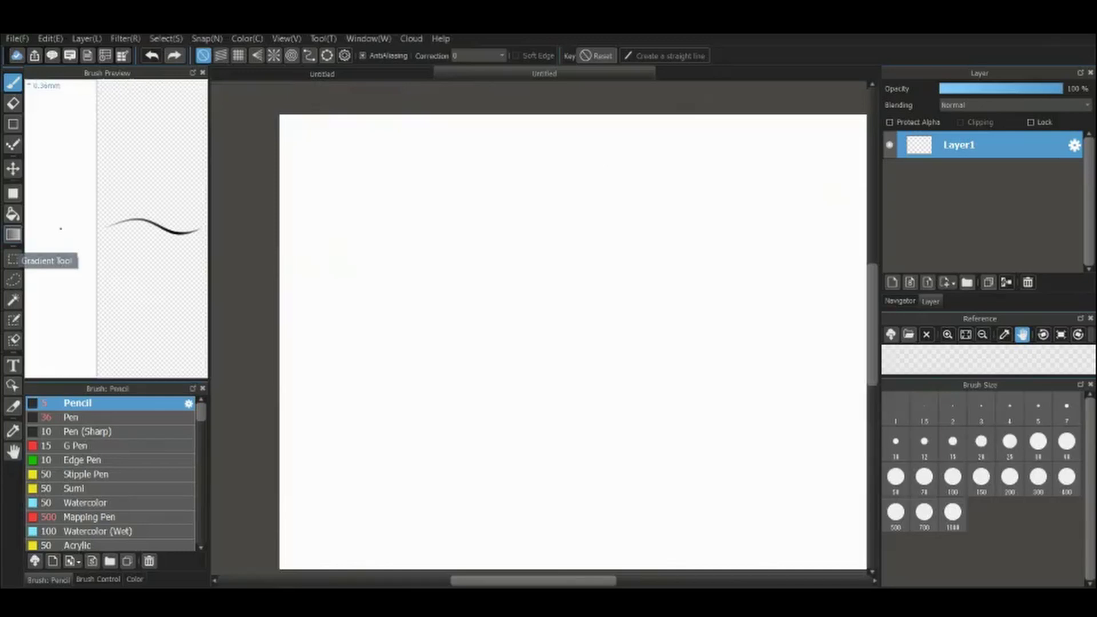
scroll(720, 457, "down", 3)
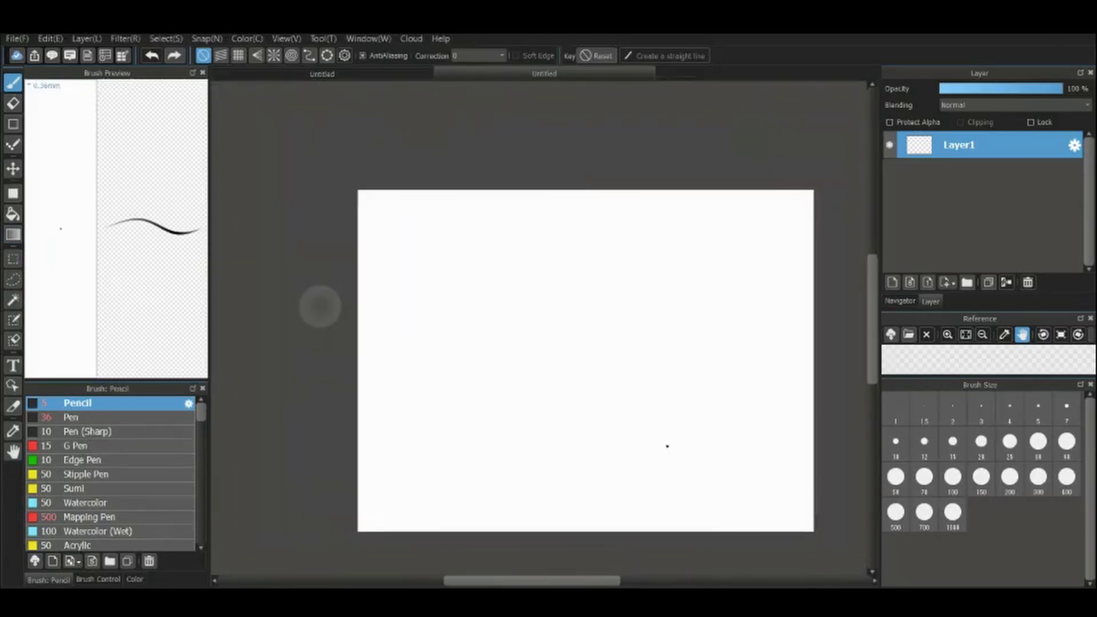
scroll(674, 434, "up", 2)
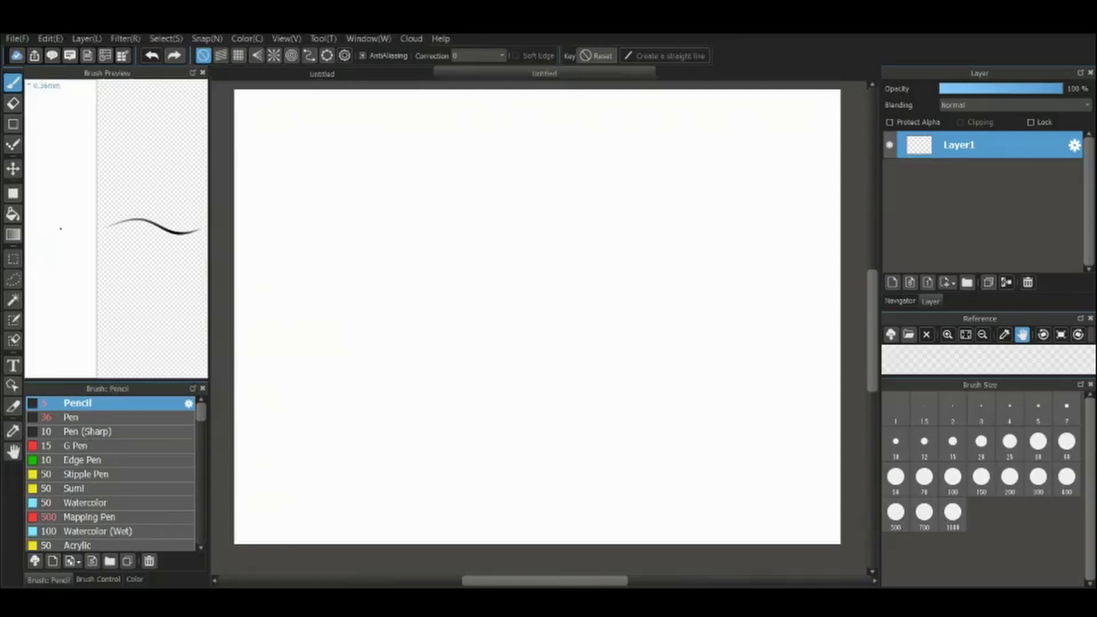
- Turn on ellipse snapping, set a tall ellipse guide left of the canvas centre and trace it with the Pencil
left_click(327, 55)
left_click_drag(404, 171, 612, 456)
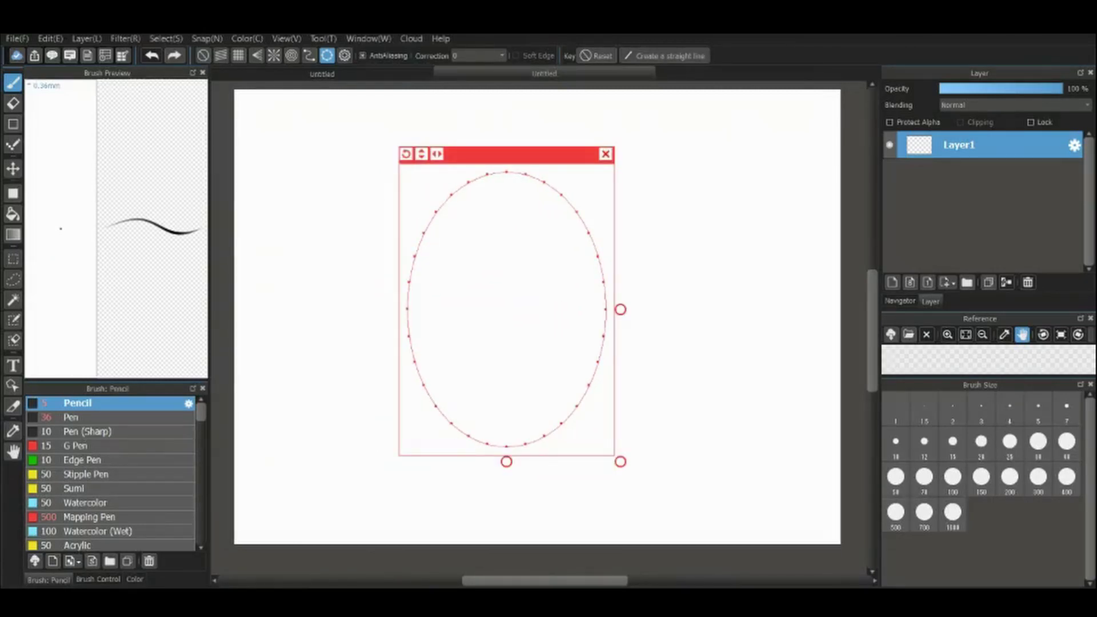
mouse_move(585, 225)
left_mouse_down()
mouse_move(444, 196)
mouse_move(588, 323)
mouse_move(479, 164)
left_mouse_up()
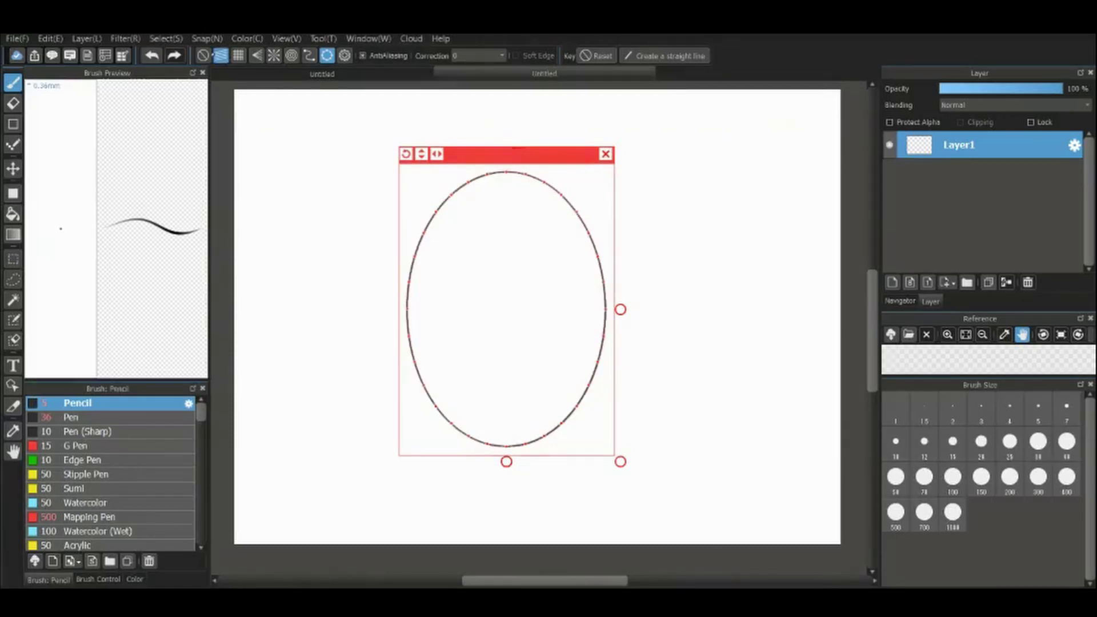
- Turn snapping off and switch to the straight-line shape tool
left_click(203, 56)
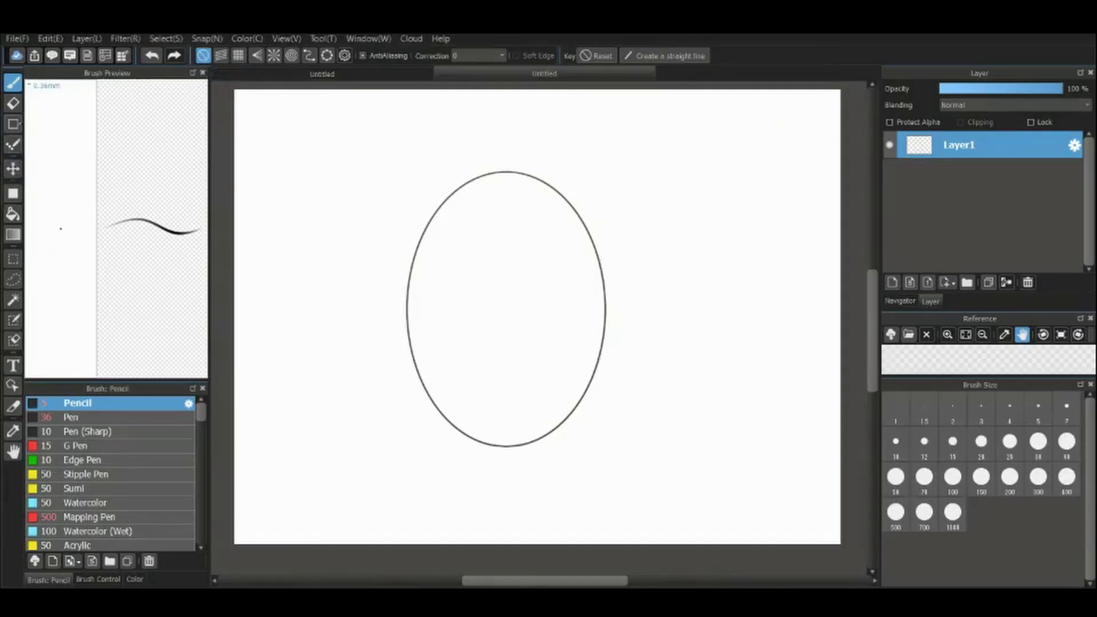
key("u")
left_click_drag(349, 173, 275, 172)
left_click_drag(297, 174, 301, 416)
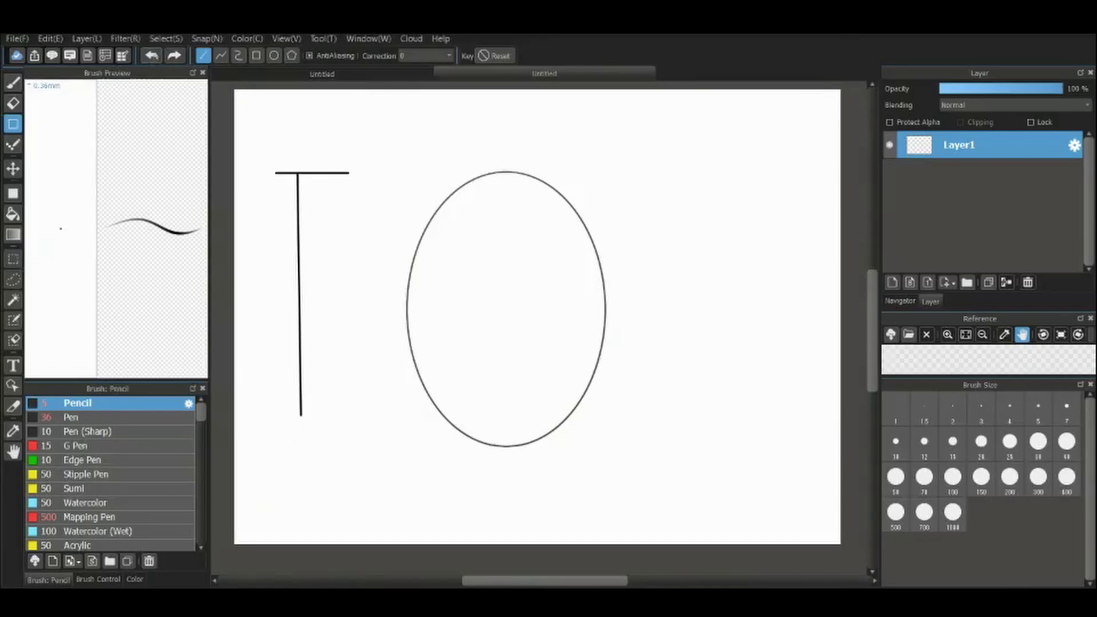
left_click(152, 56)
left_click(152, 56)
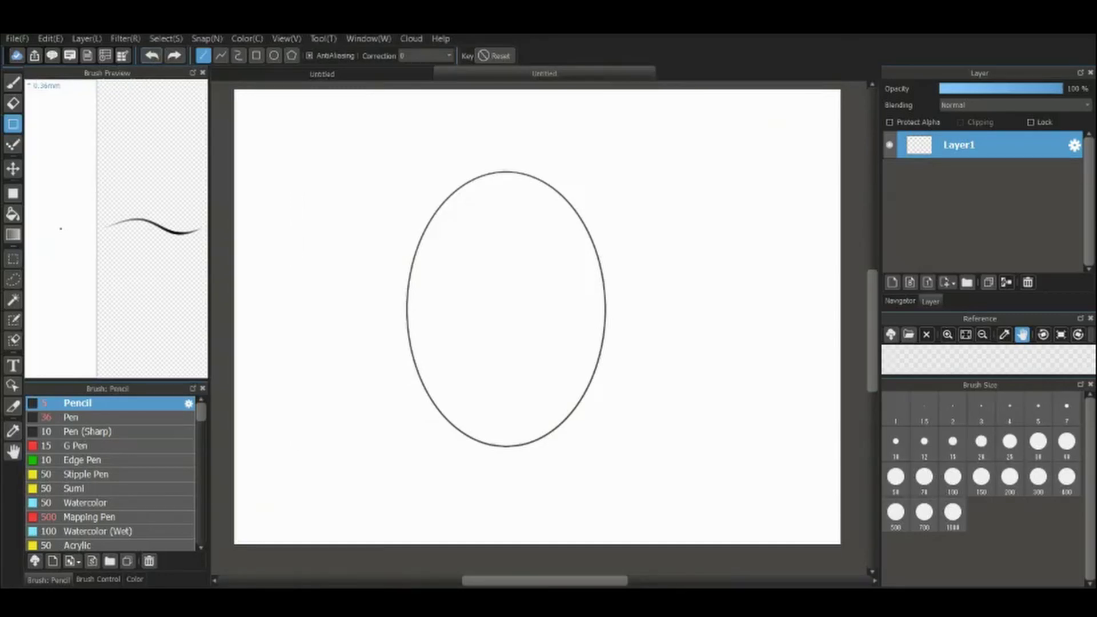
- Set the brush size to 3 and draw a vertical measuring line beside the ellipse with crossbars at its top, bottom and midpoint
left_click(981, 412)
mouse_move(312, 165)
left_mouse_down()
mouse_move(328, 460)
mouse_move(314, 452)
left_mouse_up()
left_click_drag(267, 158, 387, 167)
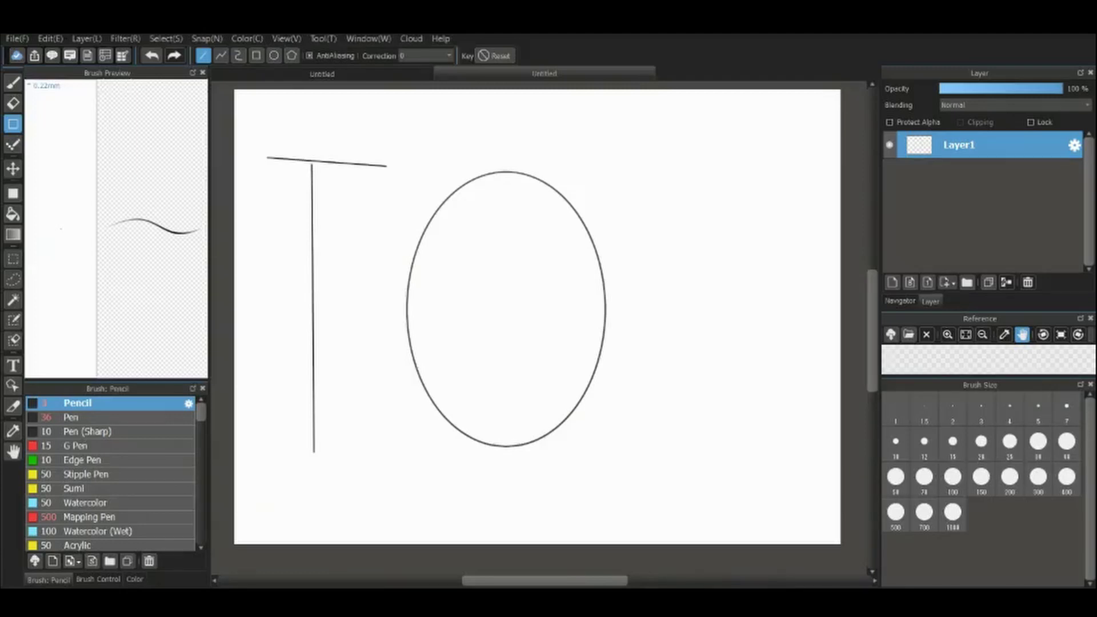
left_click_drag(340, 453, 259, 462)
left_click_drag(329, 305, 273, 305)
mouse_move(359, 302)
left_mouse_down()
mouse_move(341, 300)
mouse_move(354, 320)
left_mouse_up()
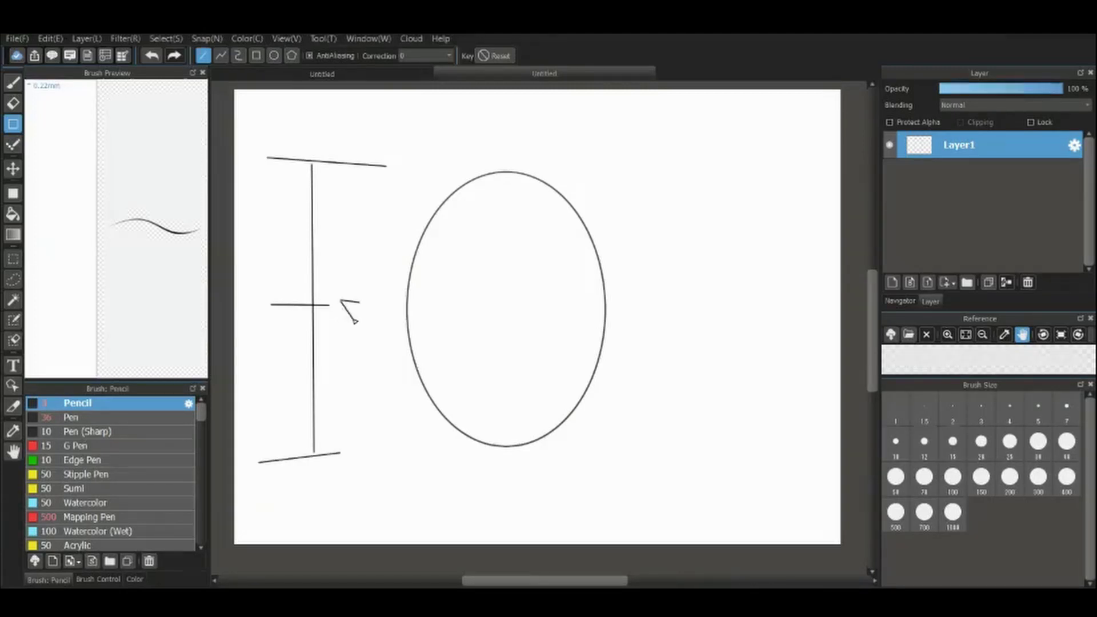
key("ctrl+z")
key("ctrl+z")
- Add three more division ticks across the measuring line, two below the midpoint and one between the midpoint and the top
left_click_drag(324, 373, 280, 372)
left_click_drag(327, 416, 274, 412)
left_click_drag(325, 233, 267, 226)
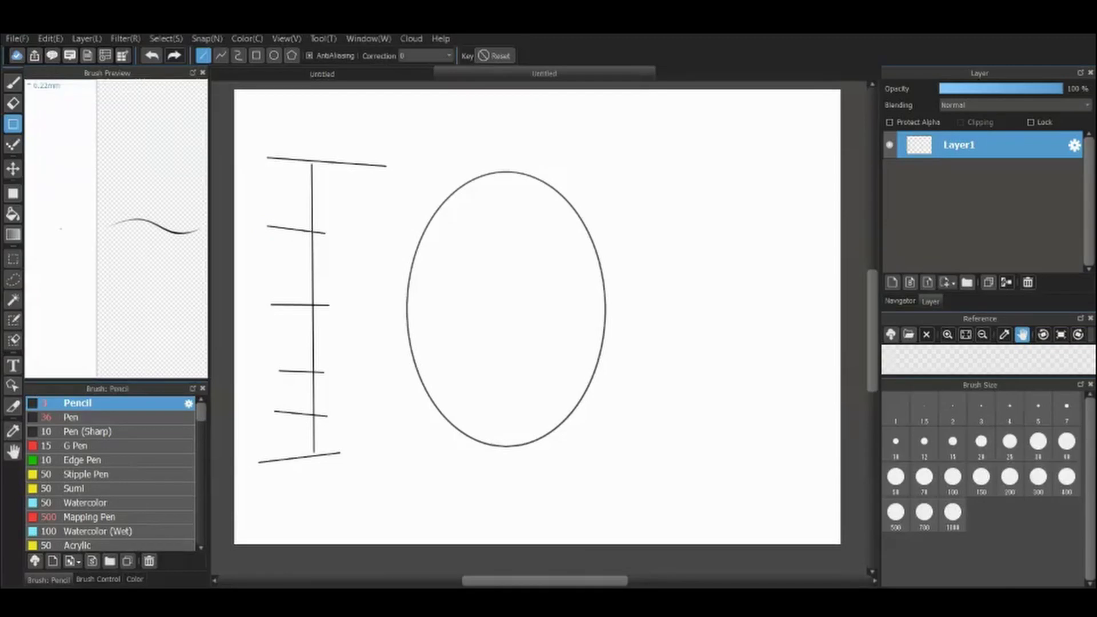
- Set the colour to muted greyish pink #A4858A and draw eye, nose and mouth guide lines across the ellipse at the measuring line's lower ticks
left_click(136, 579)
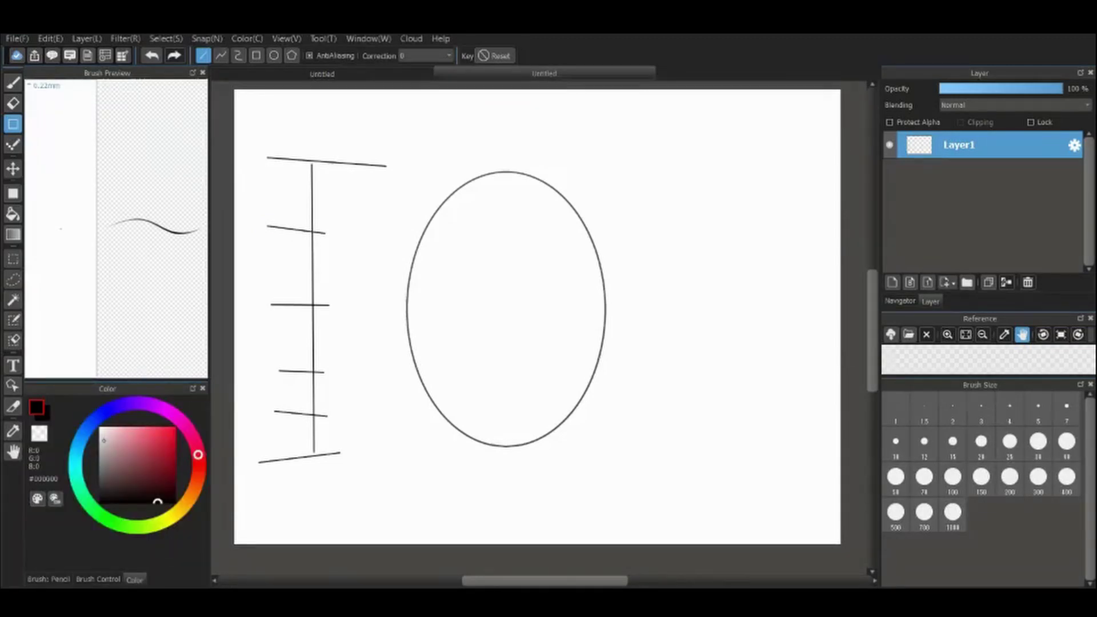
left_click_drag(103, 441, 113, 453)
left_click_drag(408, 308, 607, 312)
left_click_drag(420, 378, 587, 381)
mouse_move(440, 411)
left_mouse_down()
mouse_move(563, 407)
mouse_move(568, 415)
mouse_move(564, 408)
left_mouse_up()
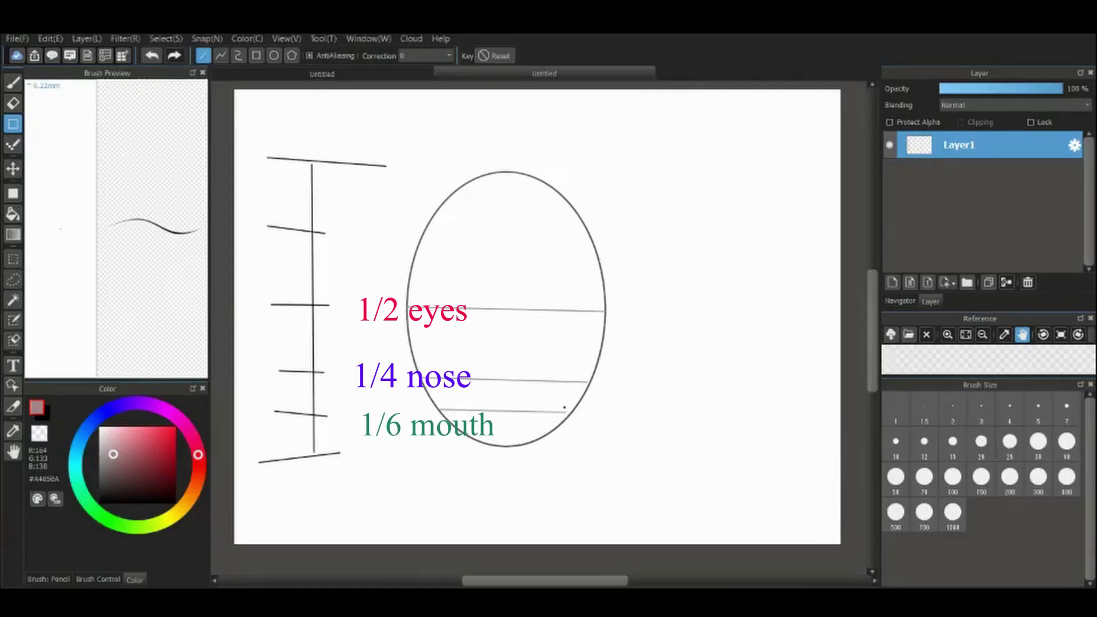